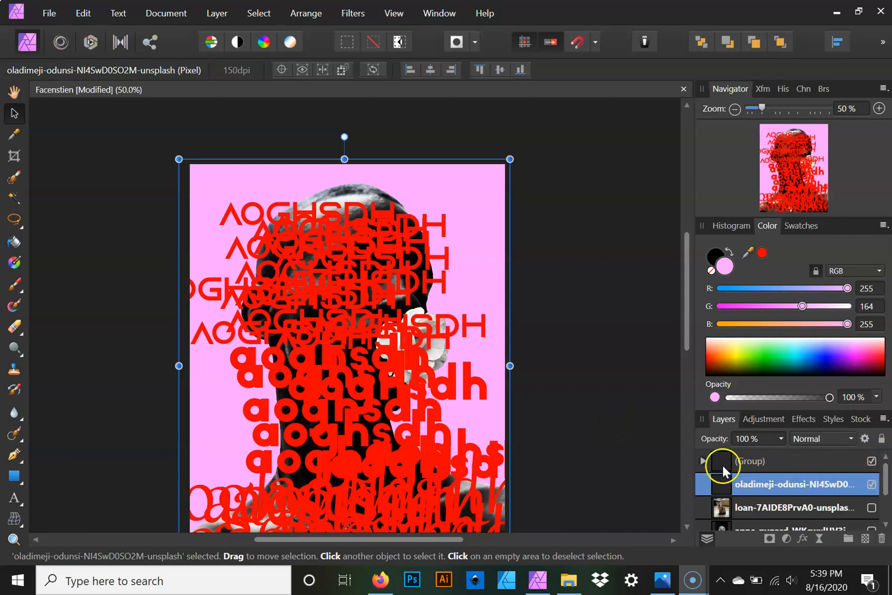
- Hide the text group and the cut-out portrait layer, and preview the skull photo layer on its own
left_click(870, 463)
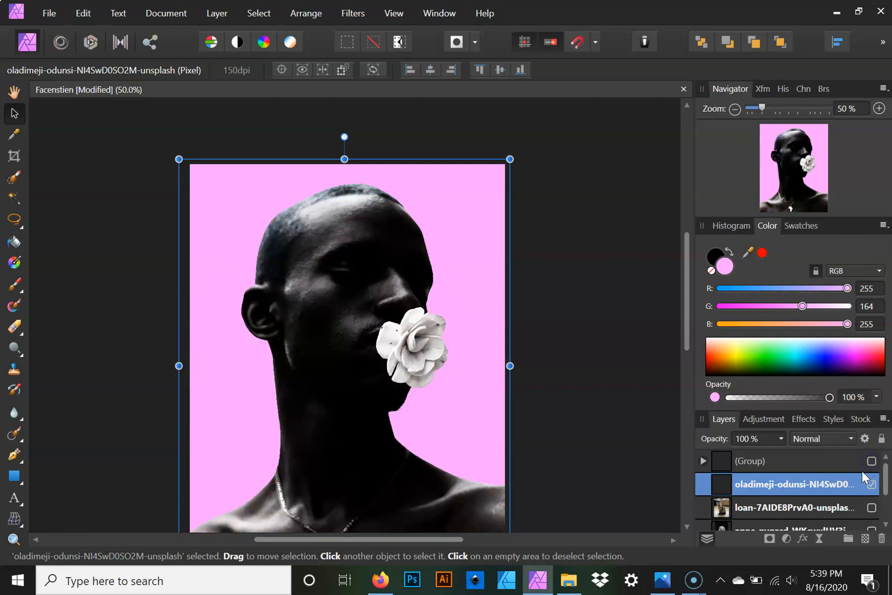
left_click(872, 485)
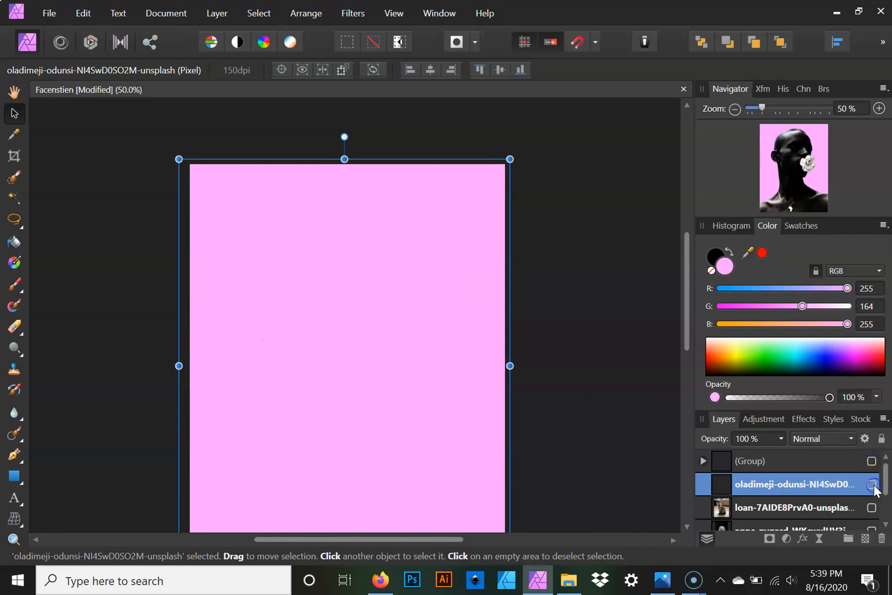
scroll(872, 506, "down", 2)
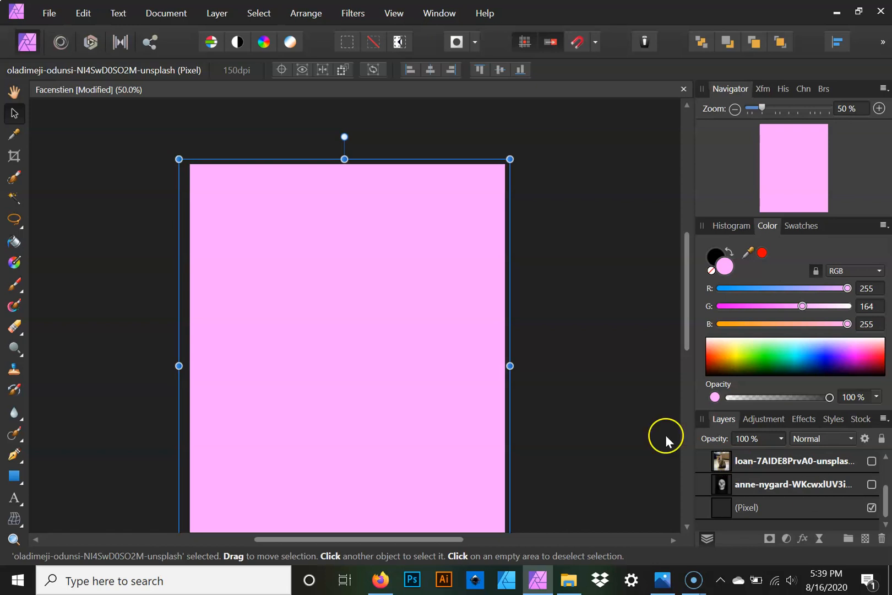
left_click(871, 485)
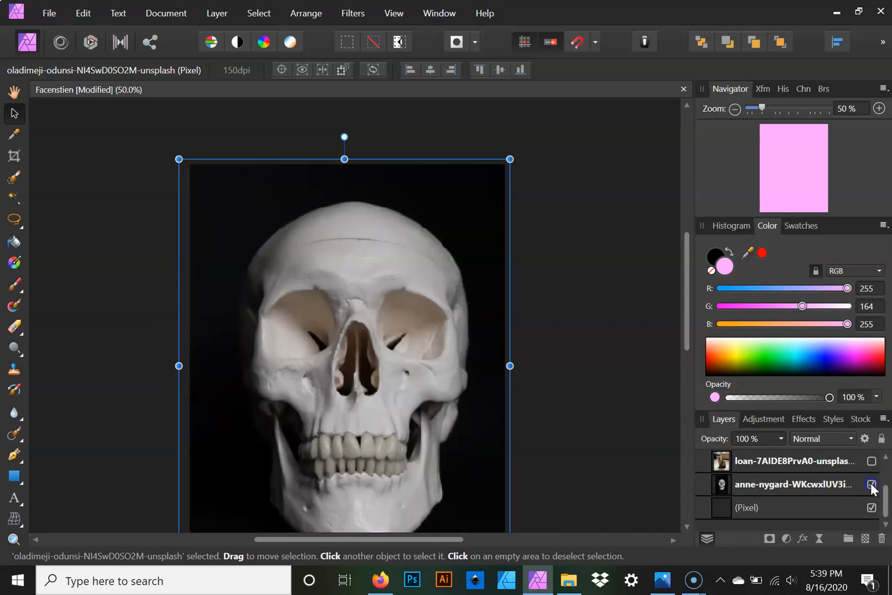
left_click(733, 110)
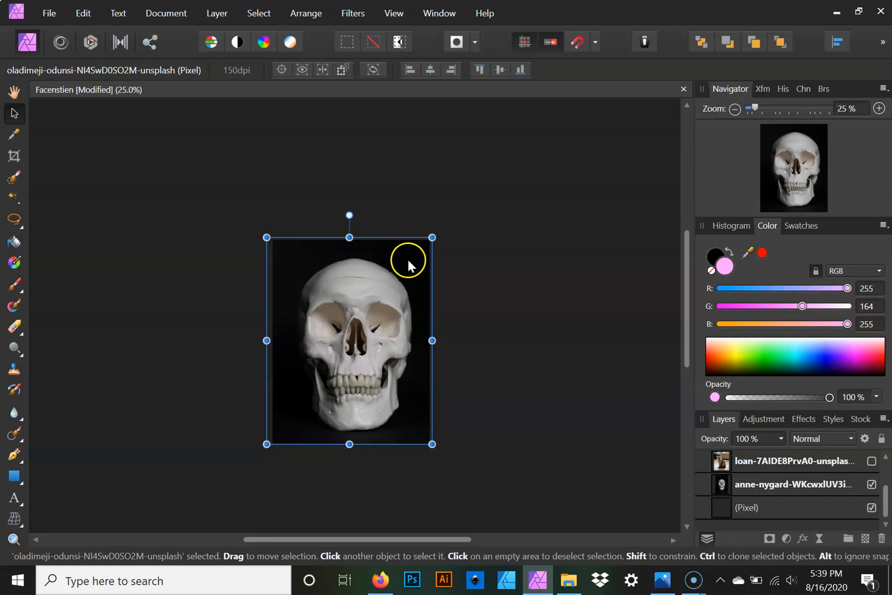
left_click(871, 485)
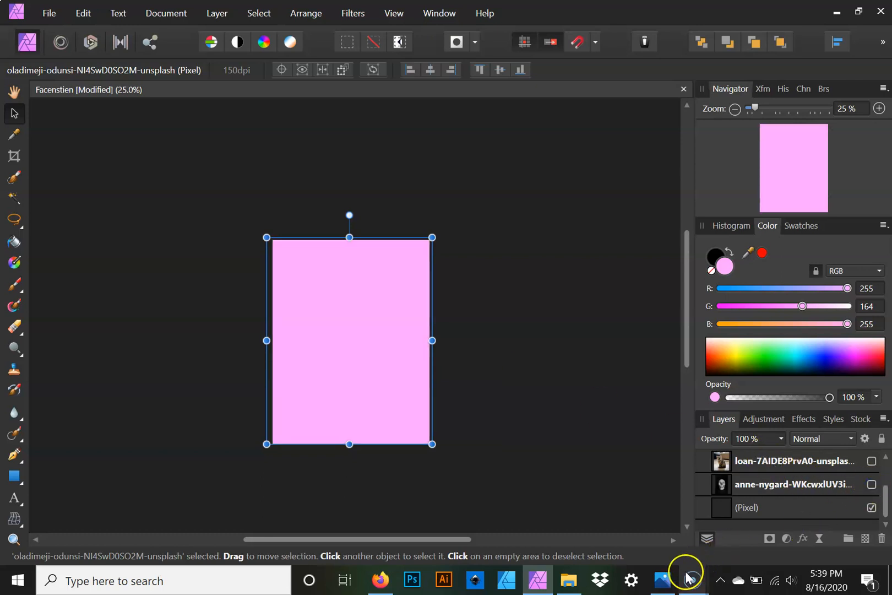
- Place the portrait photo with the white flower from the Photo Edit folder in File Explorer and size it to cover the canvas
left_click(568, 580)
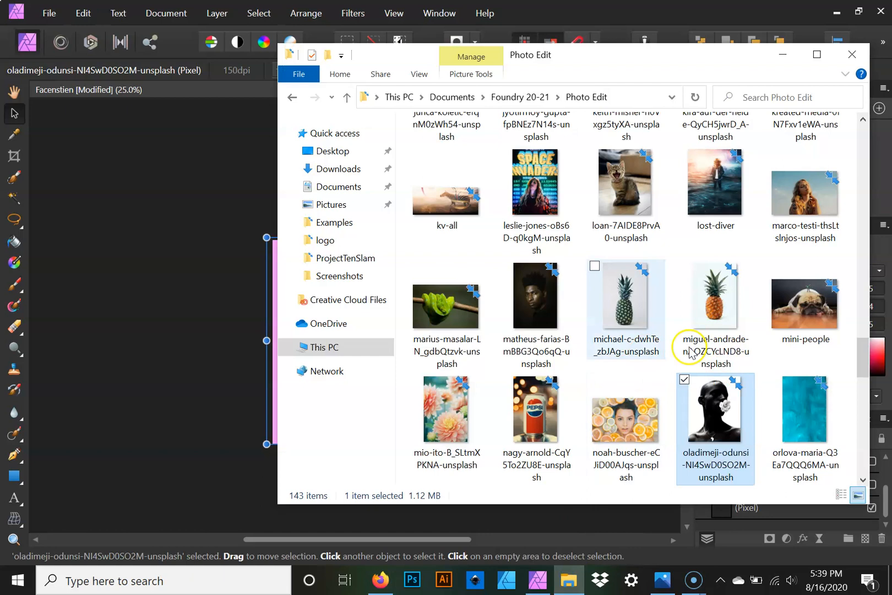
left_click_drag(714, 410, 267, 315)
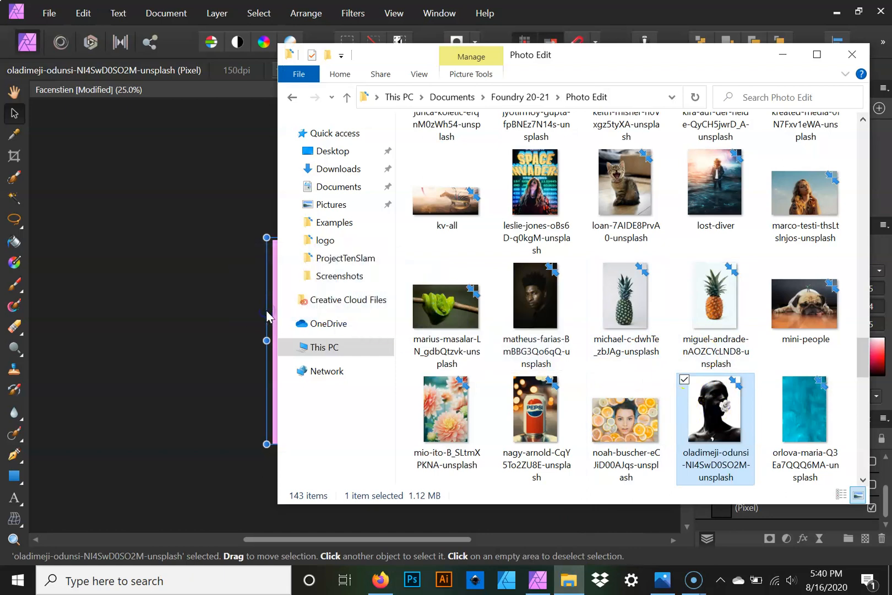
left_click(265, 310)
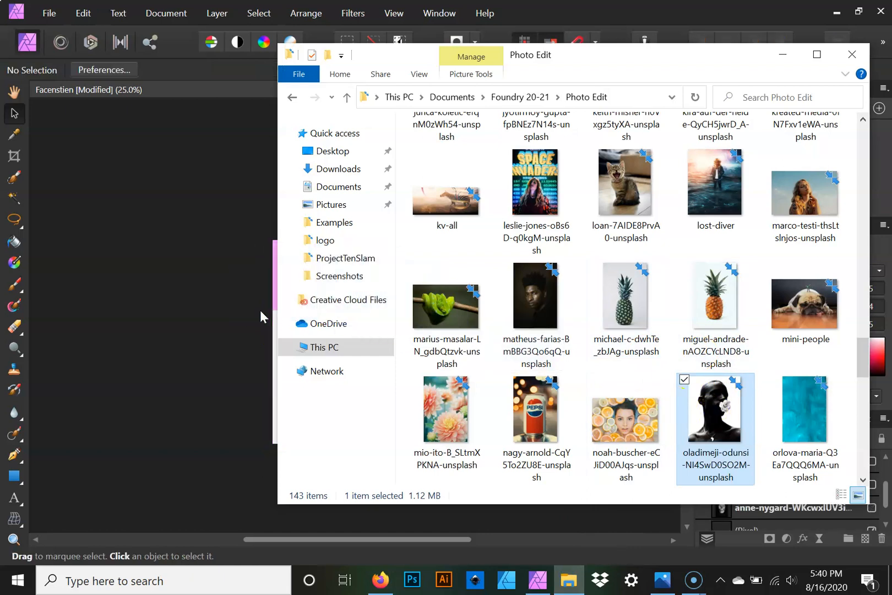
left_click_drag(342, 323, 489, 424)
left_click_drag(556, 510, 357, 245)
left_click_drag(241, 207, 302, 275)
left_click_drag(357, 334, 312, 291)
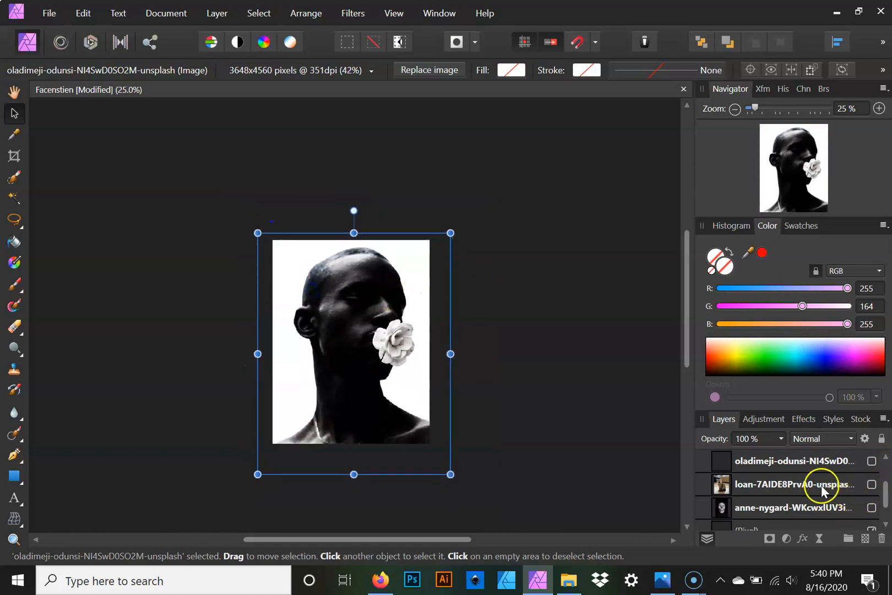
- Hide the placed portrait, check the kitten photo layer, and leave only the skull photo visible above the pink background
scroll(871, 507, "down", 1)
scroll(873, 515, "up", 3)
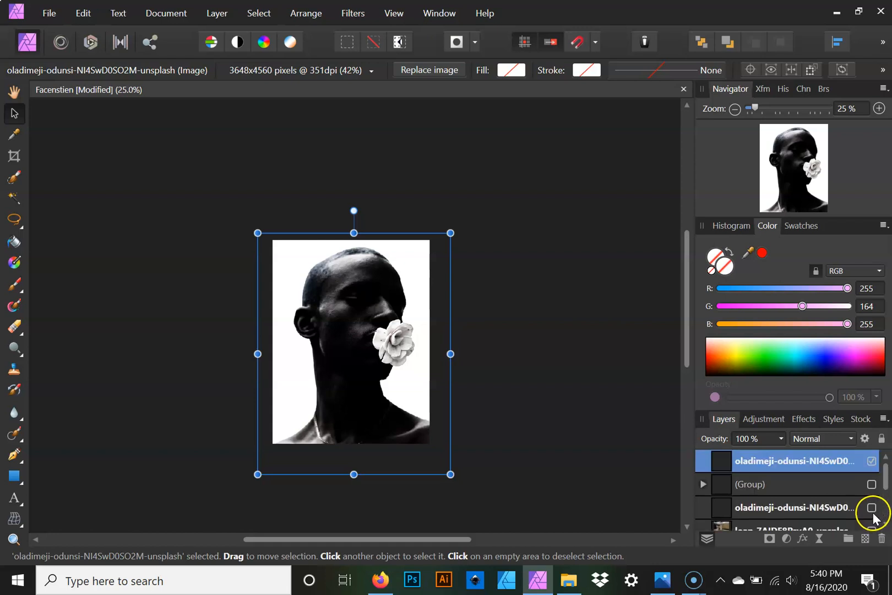
left_click(871, 461)
scroll(863, 483, "down", 3)
left_click(872, 461)
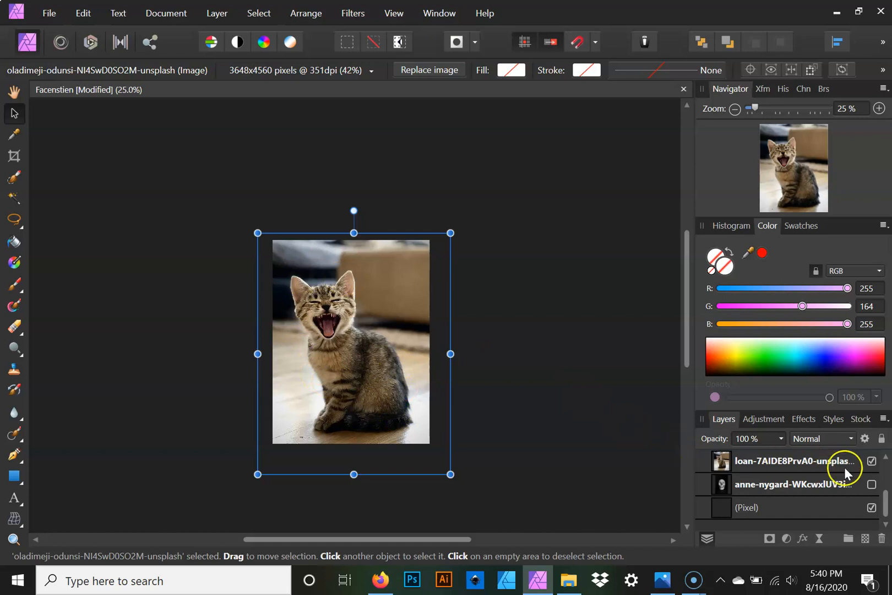
left_click(871, 461)
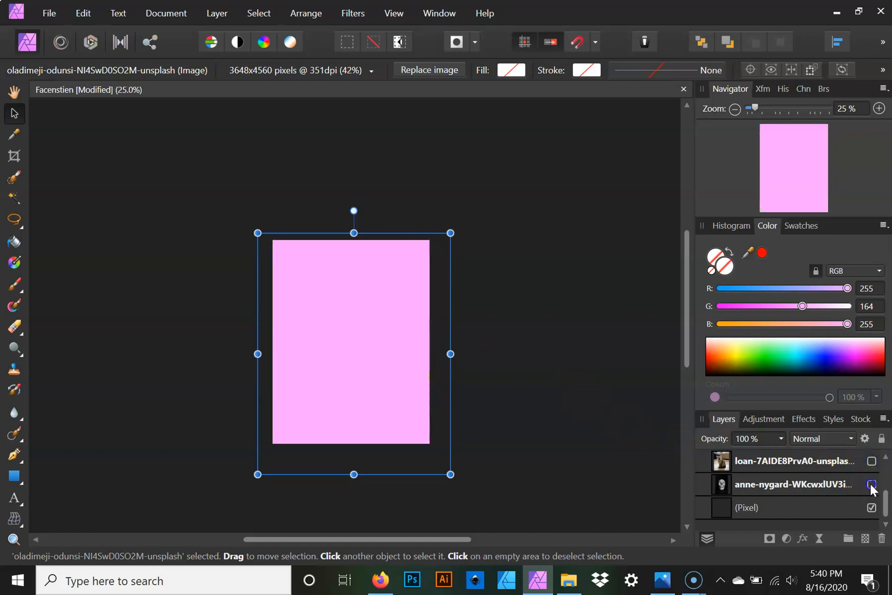
left_click(871, 484)
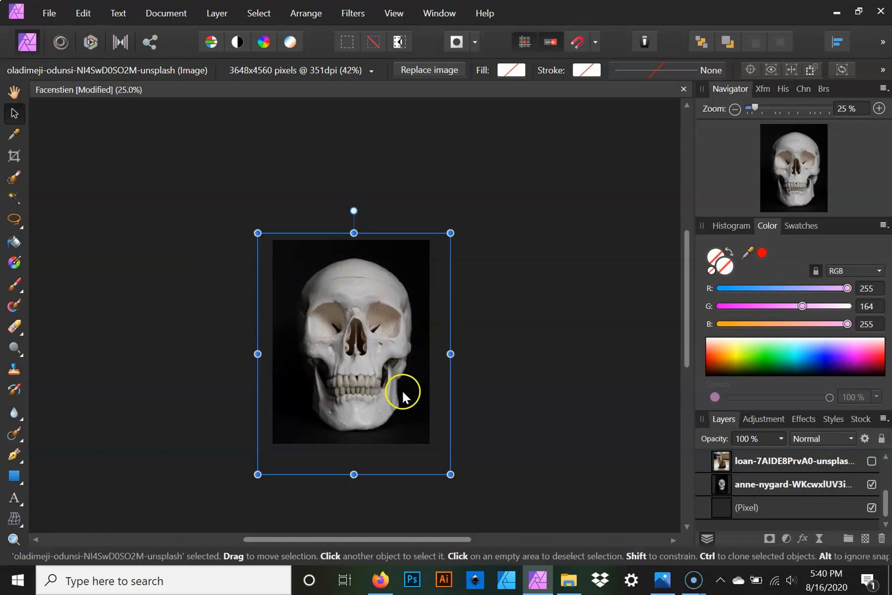
- Rasterize the skull photo layer into a pixel layer
left_click(835, 490)
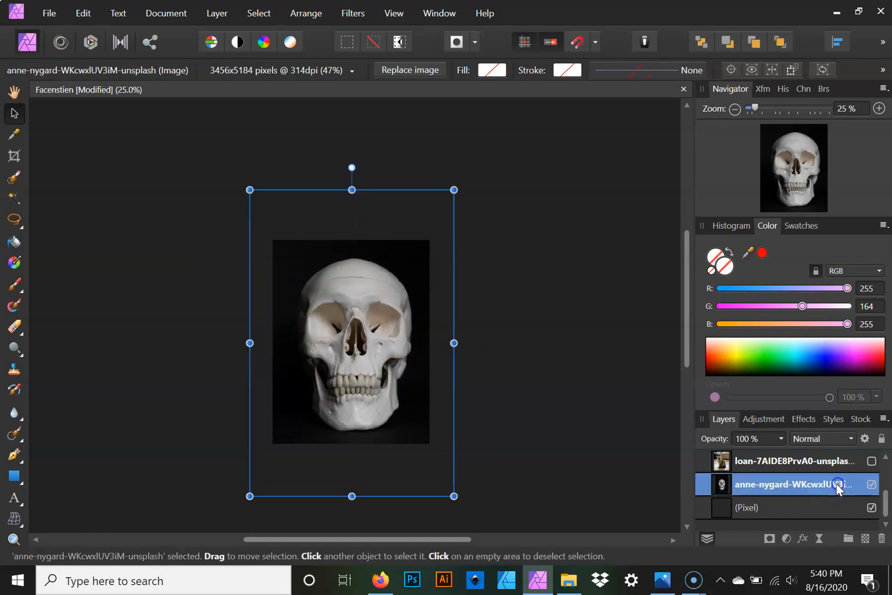
right_click(790, 485)
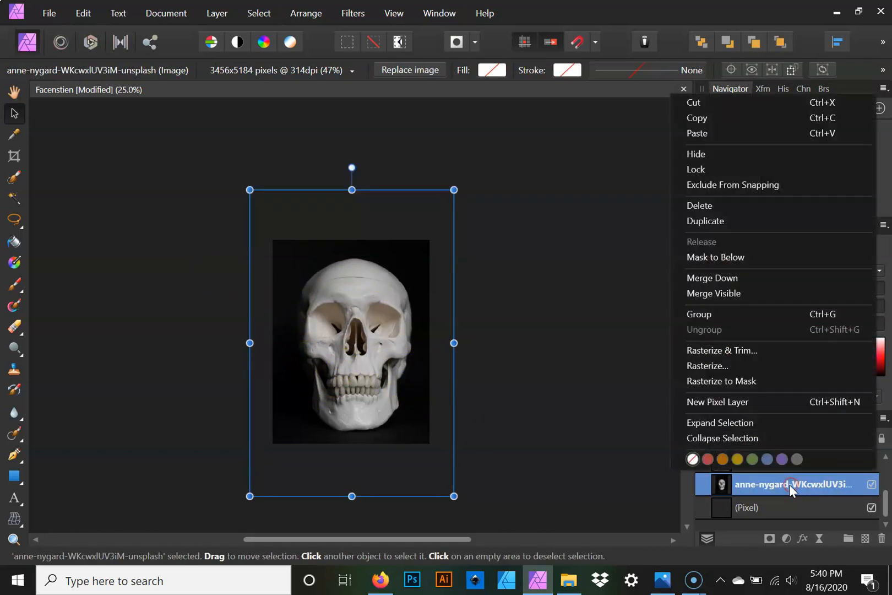
left_click(728, 365)
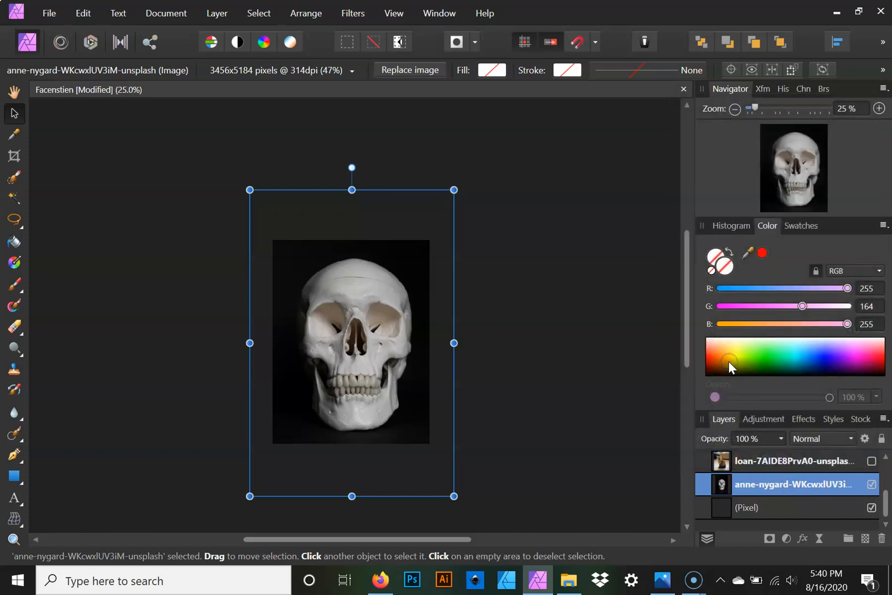
left_click(813, 507)
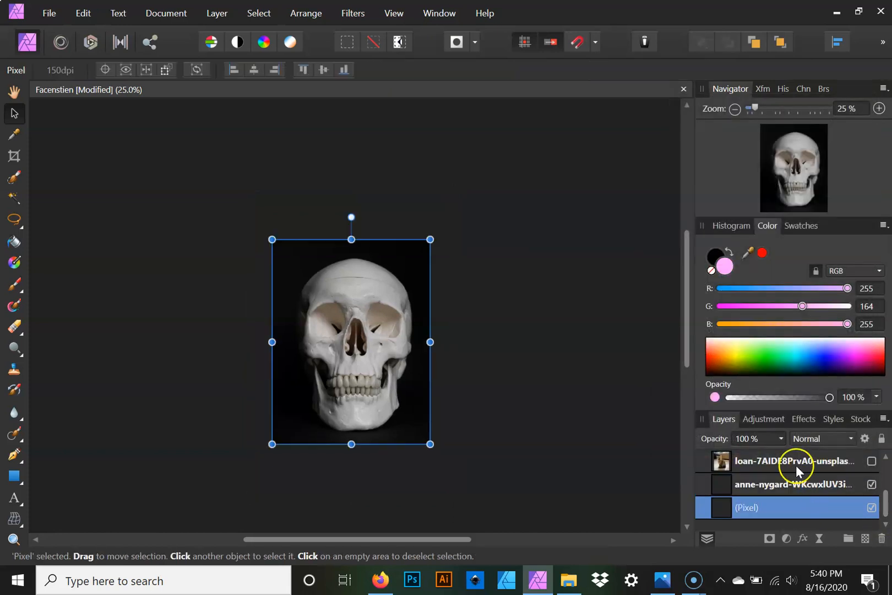
- Rasterize the hidden kitten photo layer into a pixel layer
left_click(795, 463)
right_click(796, 463)
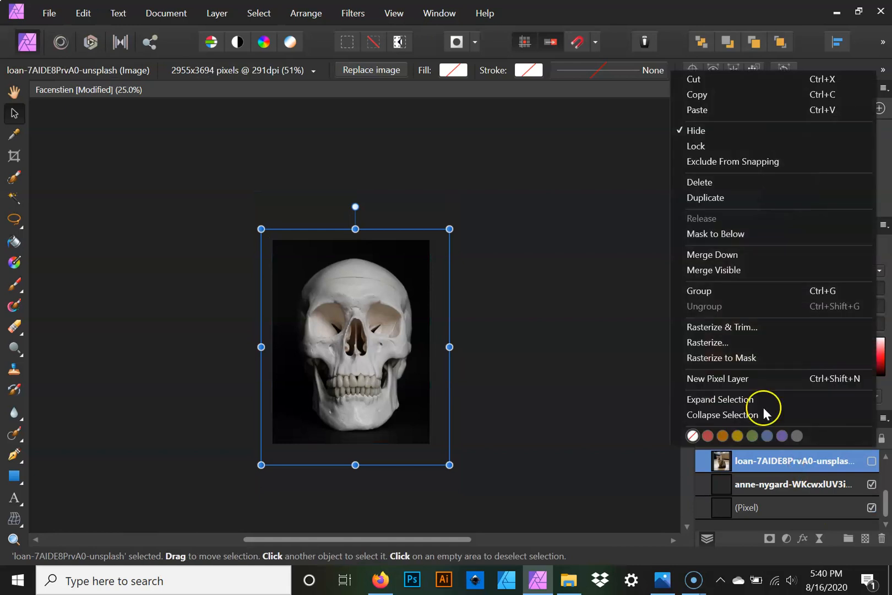
left_click(760, 342)
- Flood-select the black background around the skull on the skull layer
left_click(798, 488)
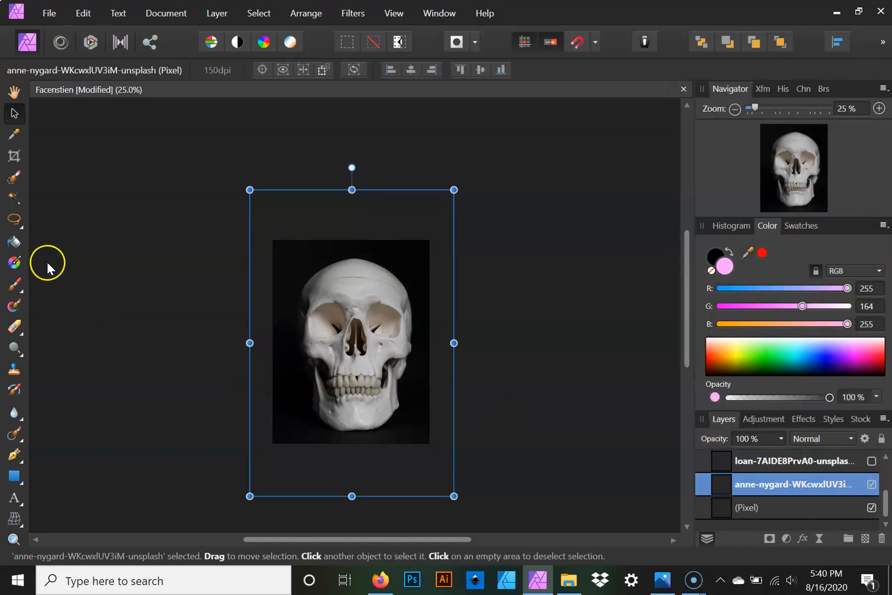
left_click(14, 203)
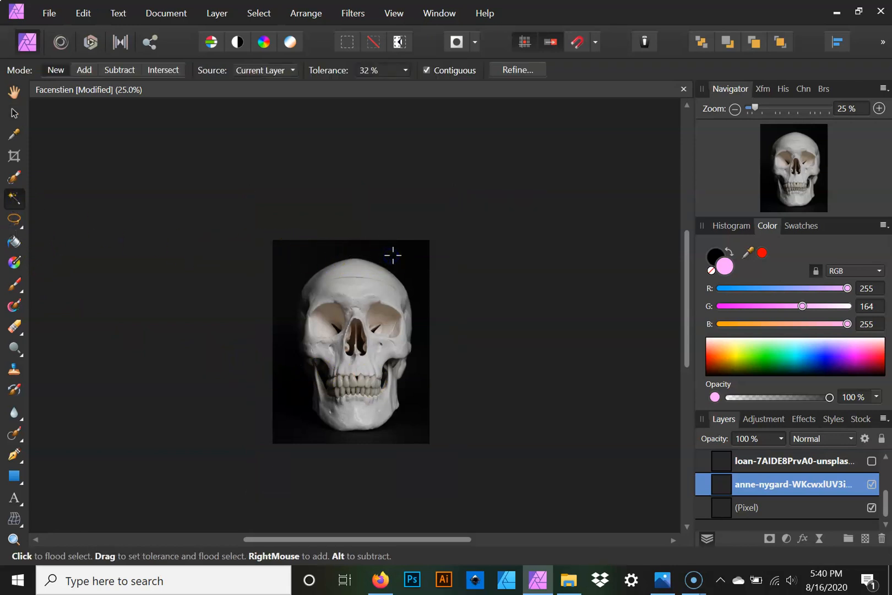
left_click(408, 268)
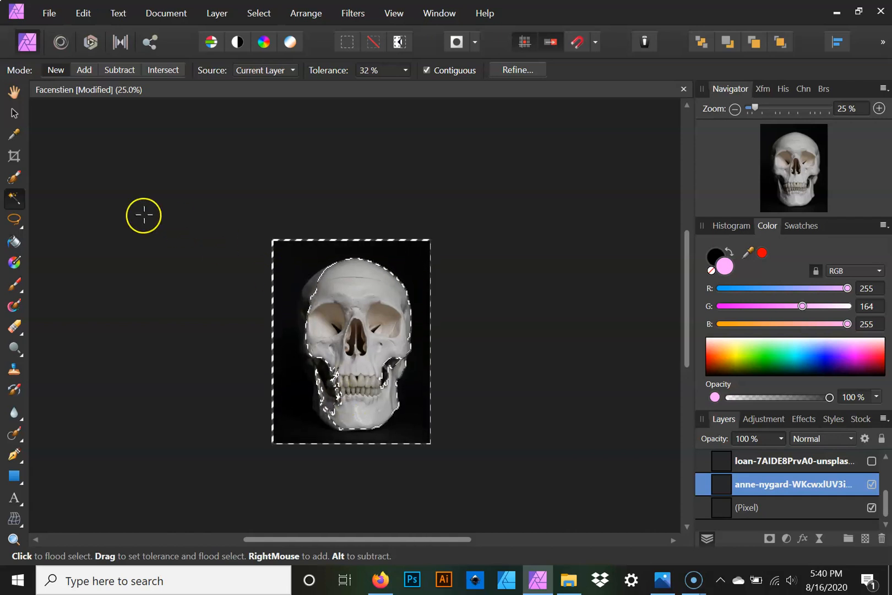
- Subtract the skull's missed cheek and jaw areas from the background selection with the Selection Brush, following the skull's outline
left_click(13, 179)
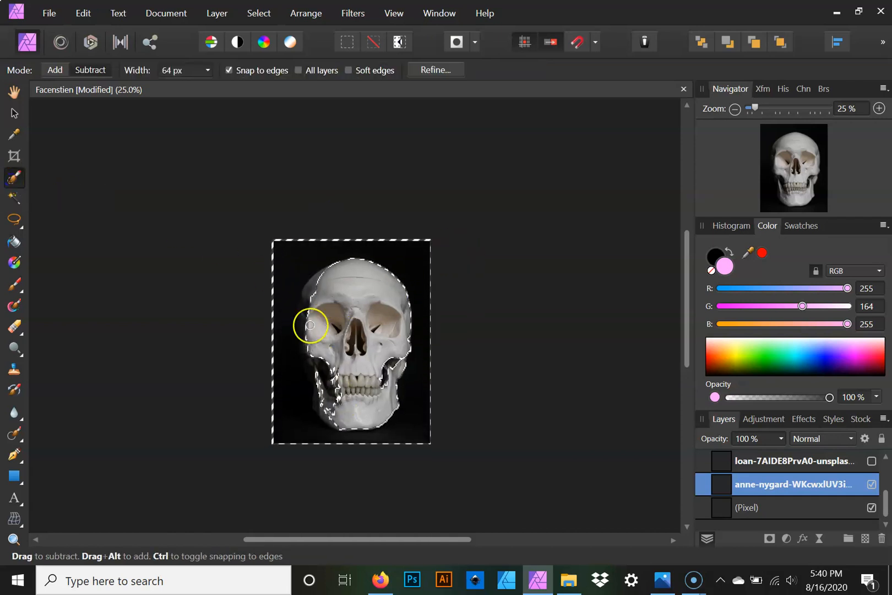
left_click(880, 108)
left_click(879, 108)
mouse_move(220, 342)
left_mouse_down()
mouse_move(205, 363)
mouse_move(209, 257)
mouse_move(201, 304)
mouse_move(225, 354)
mouse_move(236, 351)
mouse_move(211, 339)
mouse_move(206, 419)
mouse_move(202, 409)
mouse_move(208, 346)
mouse_move(234, 403)
mouse_move(214, 423)
left_mouse_up()
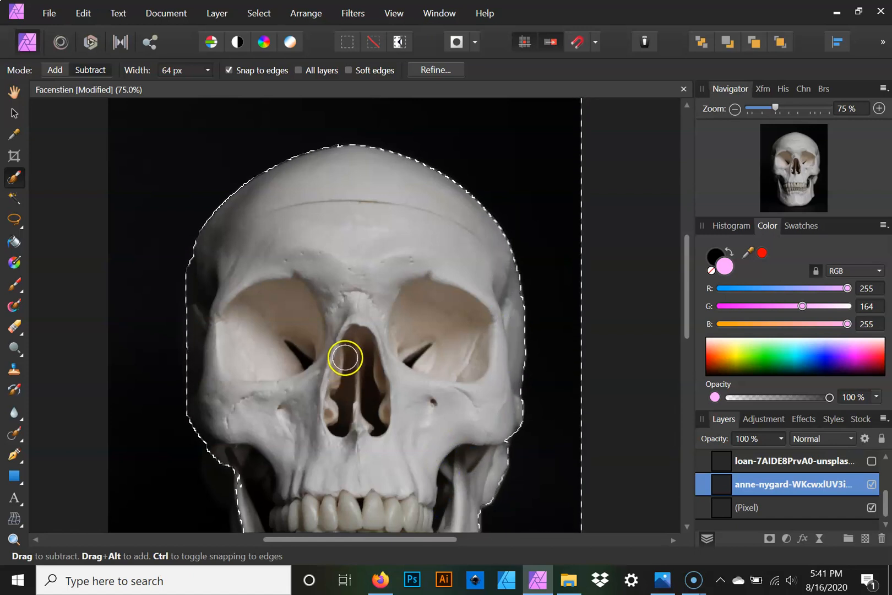
scroll(345, 360, "down", 5)
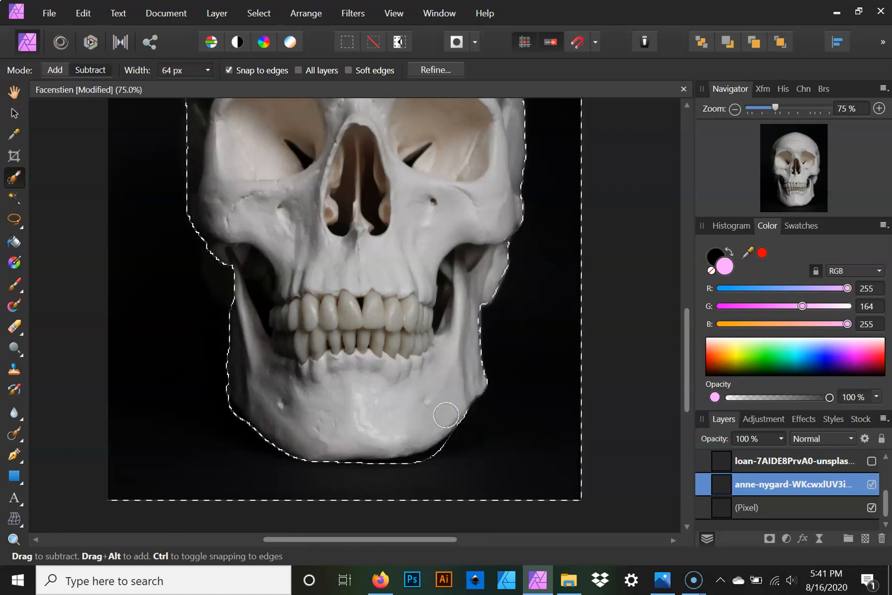
mouse_move(292, 360)
left_mouse_down()
mouse_move(317, 401)
mouse_move(318, 354)
left_mouse_up()
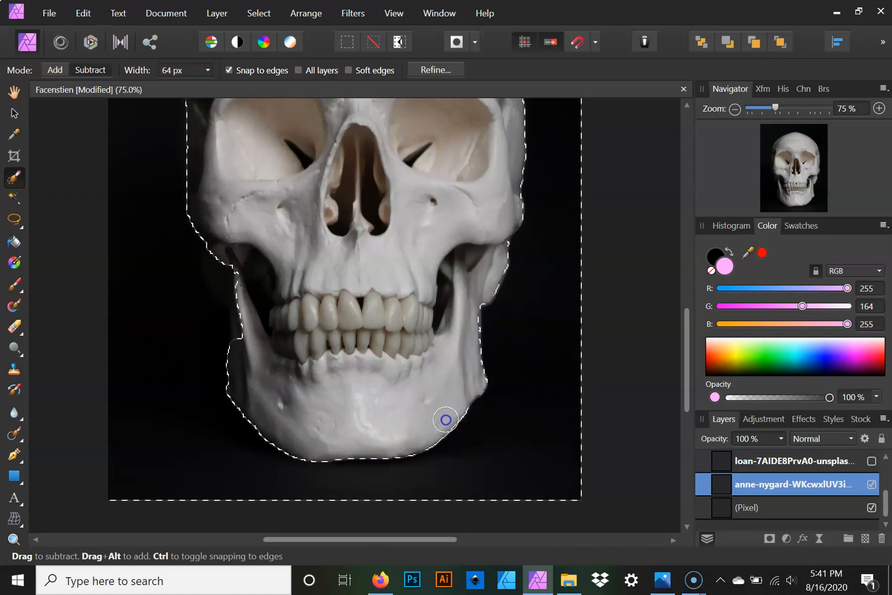
left_click_drag(248, 291, 243, 261)
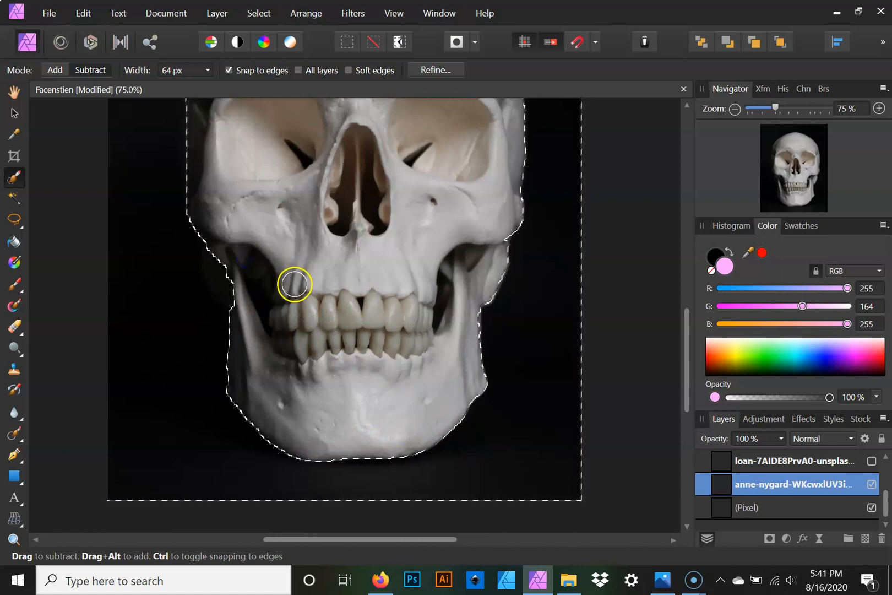
left_click(735, 108)
left_click(735, 108)
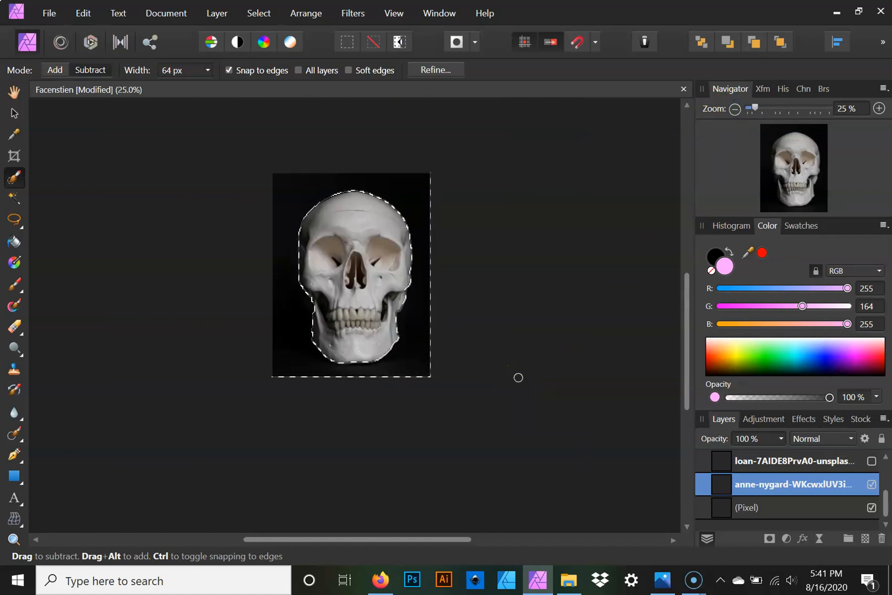
- Invert the pixel selection so it covers the skull instead of the background
left_click(15, 113)
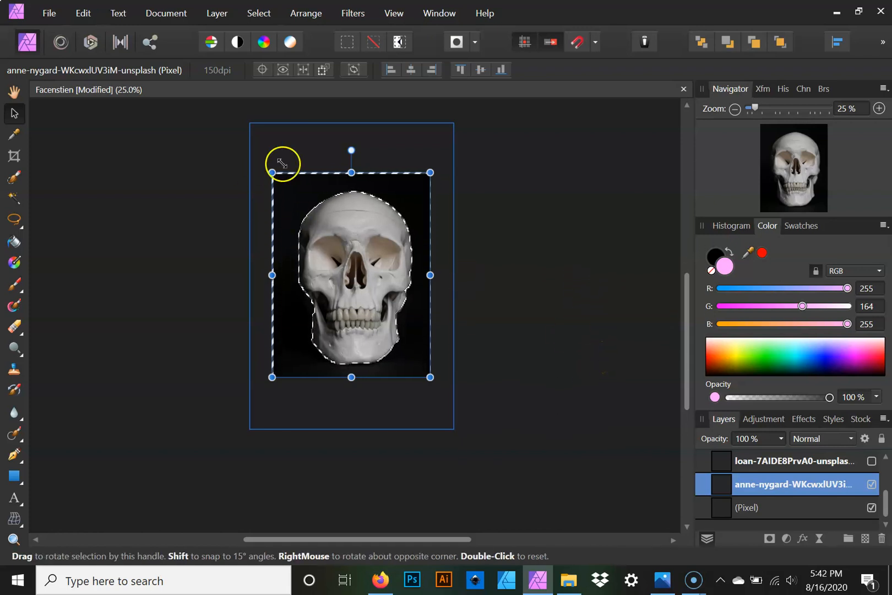
left_click(254, 14)
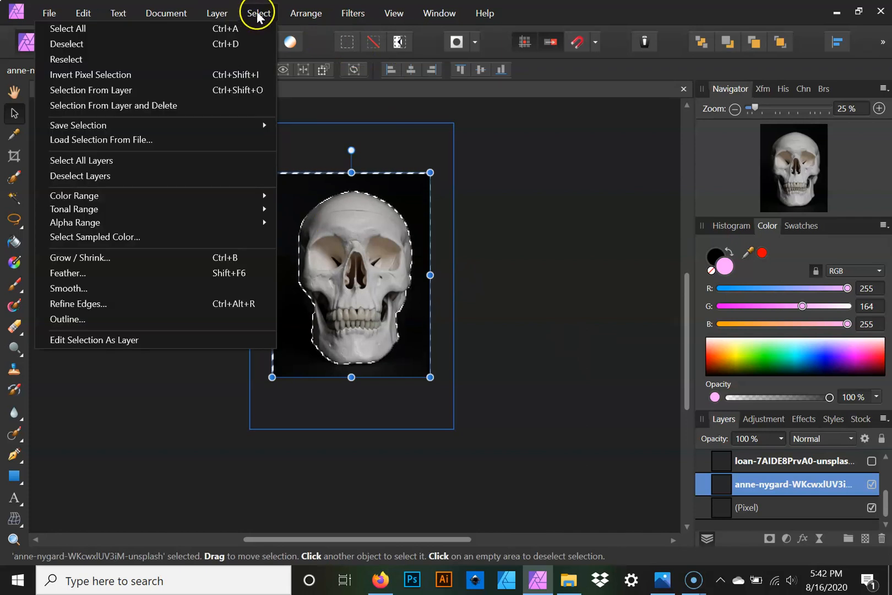
left_click(200, 77)
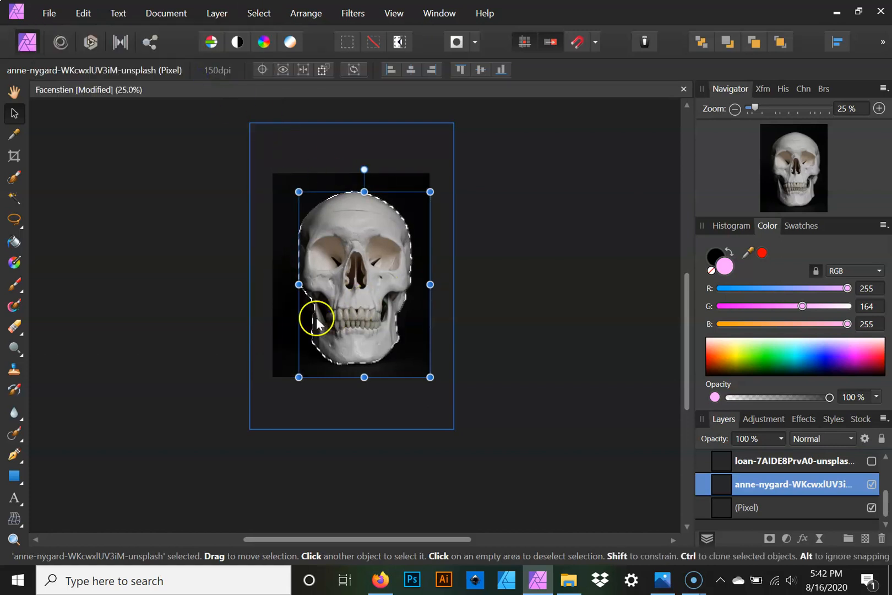
left_click(270, 13)
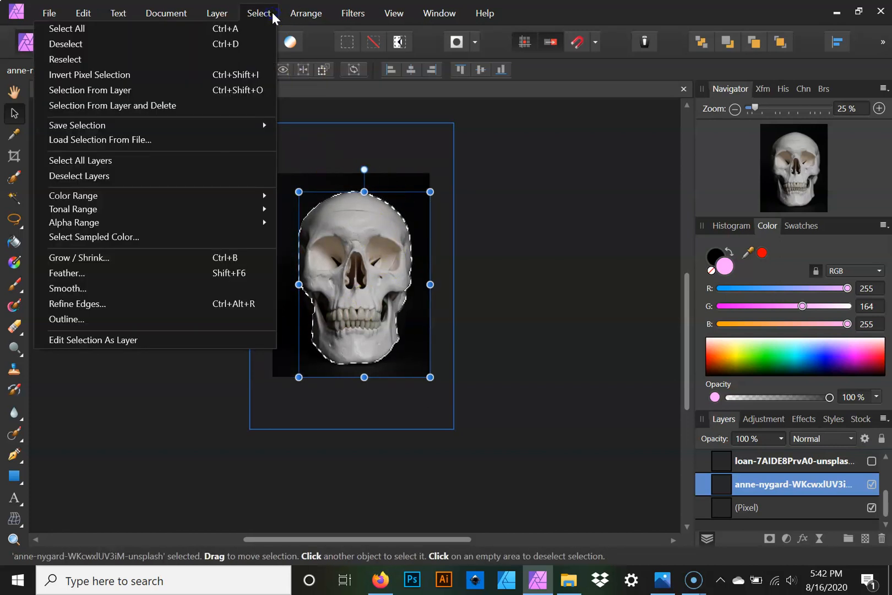
left_click(272, 16)
left_click(271, 17)
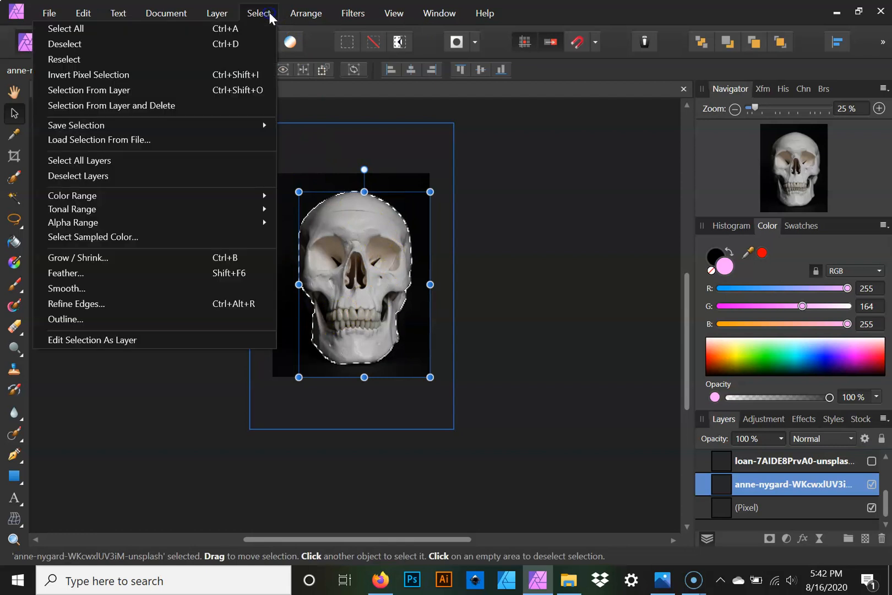
left_click(269, 15)
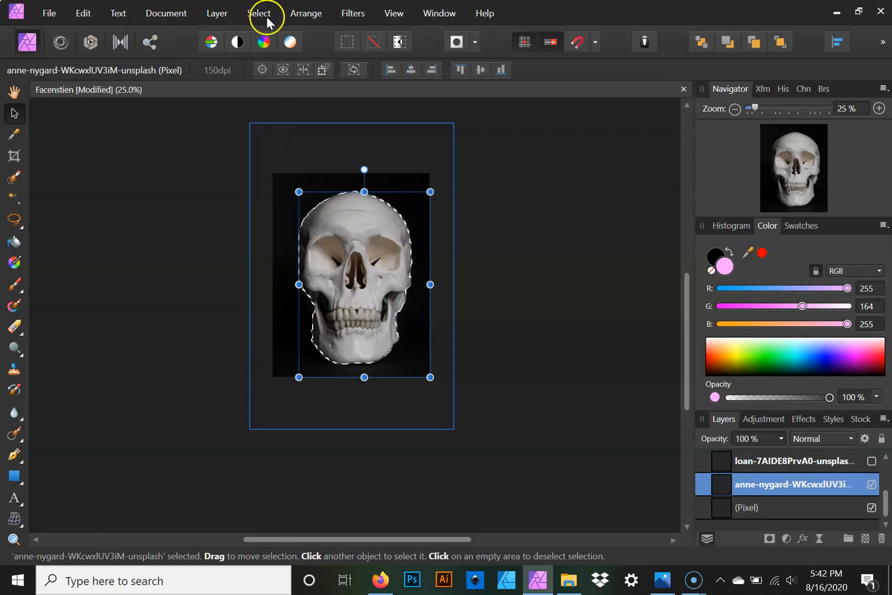
left_click(169, 354)
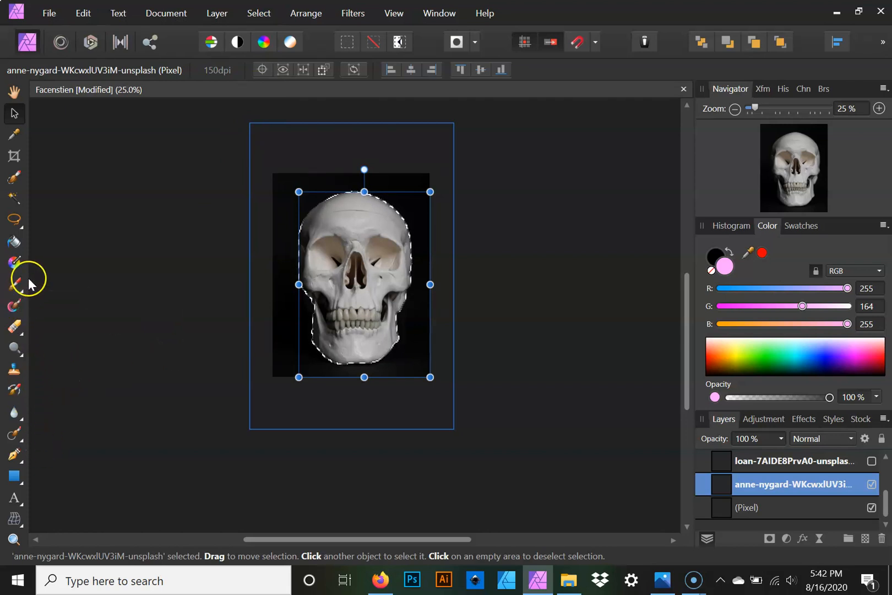
- Add a new pixel layer directly above the skull photo layer and name it fill
left_click(14, 241)
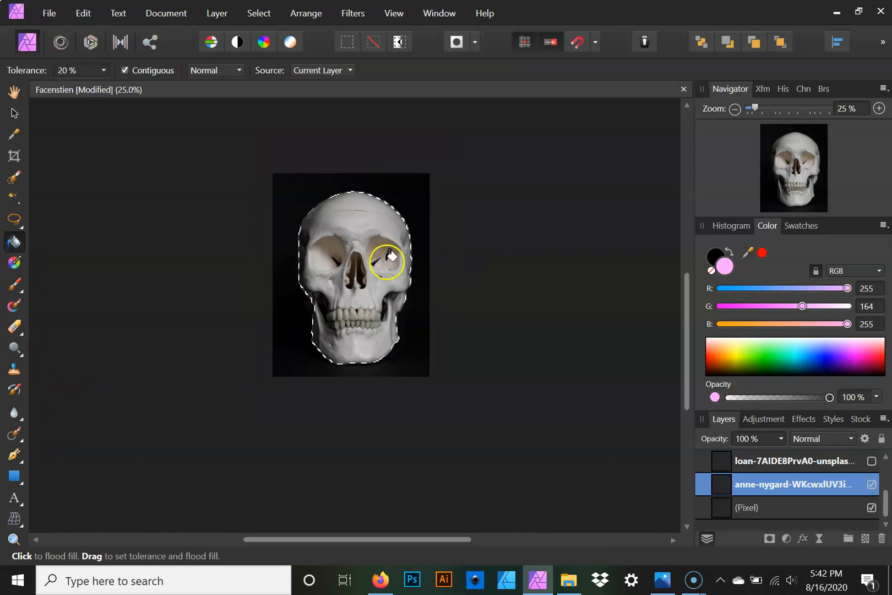
left_click_drag(885, 507, 887, 462)
left_click(865, 537)
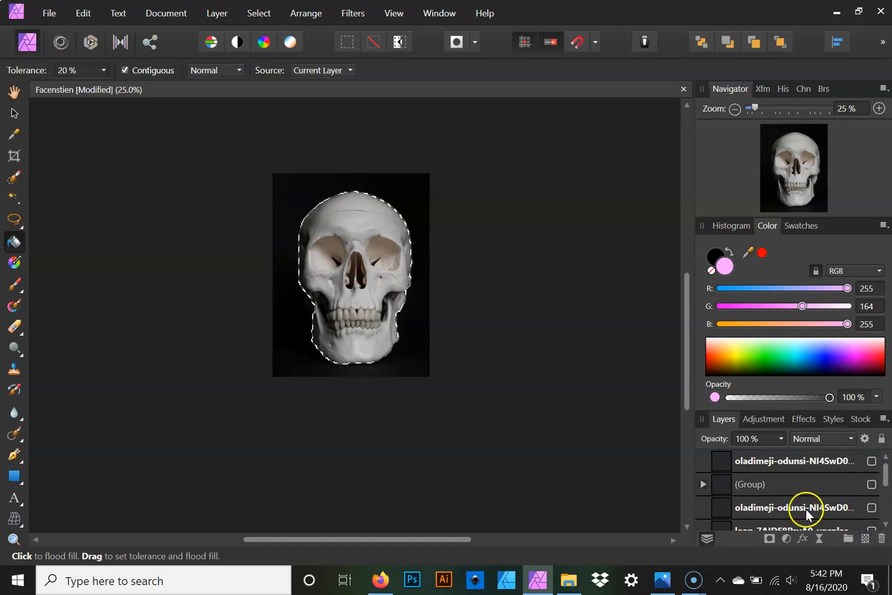
left_click_drag(880, 476, 881, 523)
left_click_drag(812, 469, 767, 463)
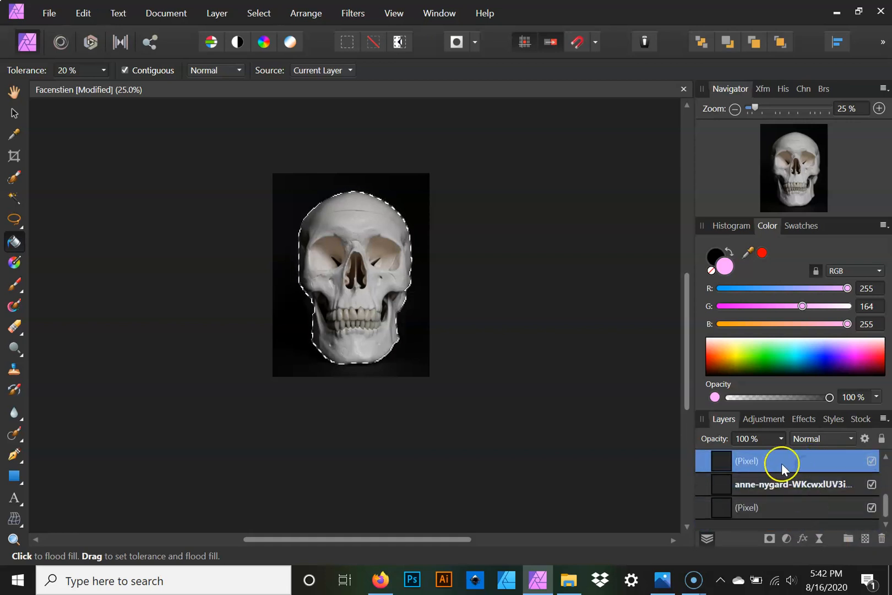
double_click(753, 460)
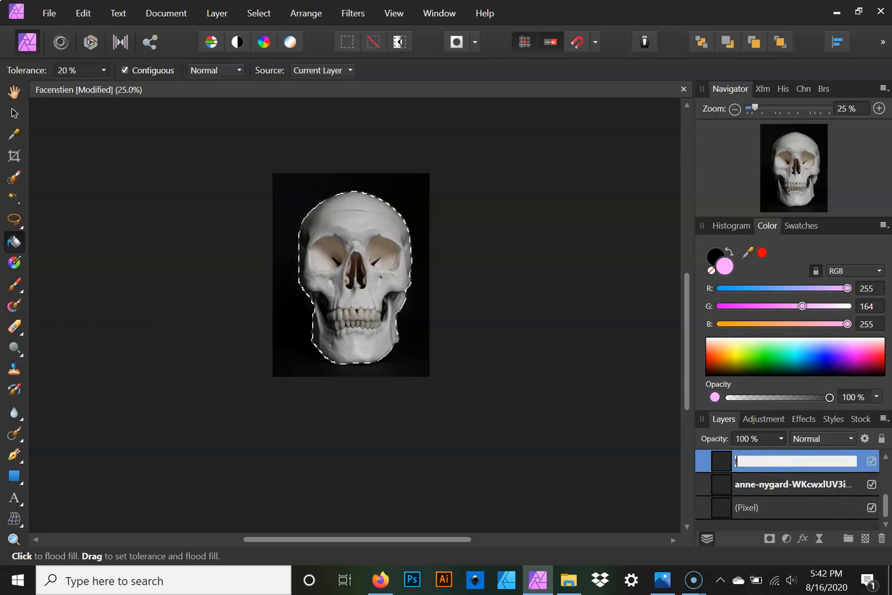
type("fill")
key("Return")
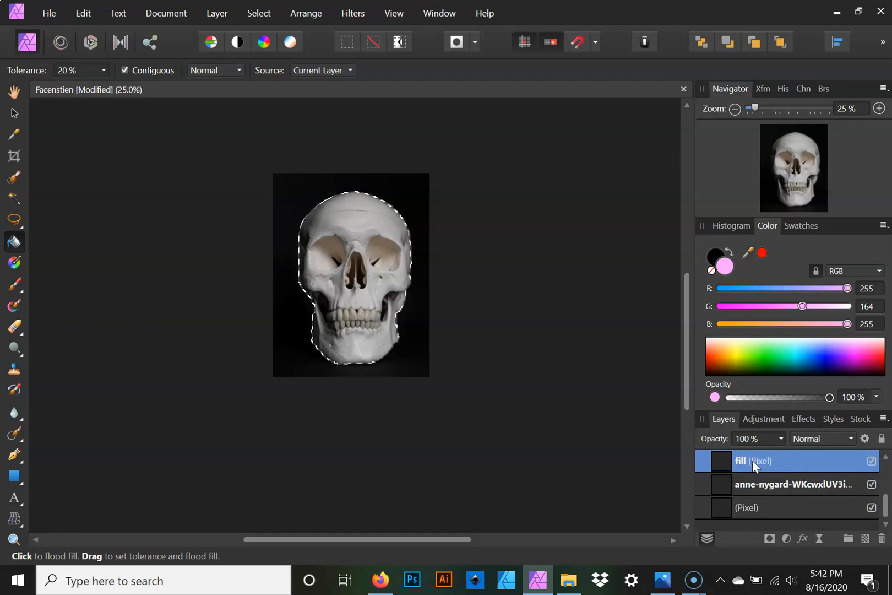
- Flood-fill the skull-shaped selection with pink (RGB 255, 164, 255) on the fill layer and clear the selection
left_click(376, 268)
left_click(13, 91)
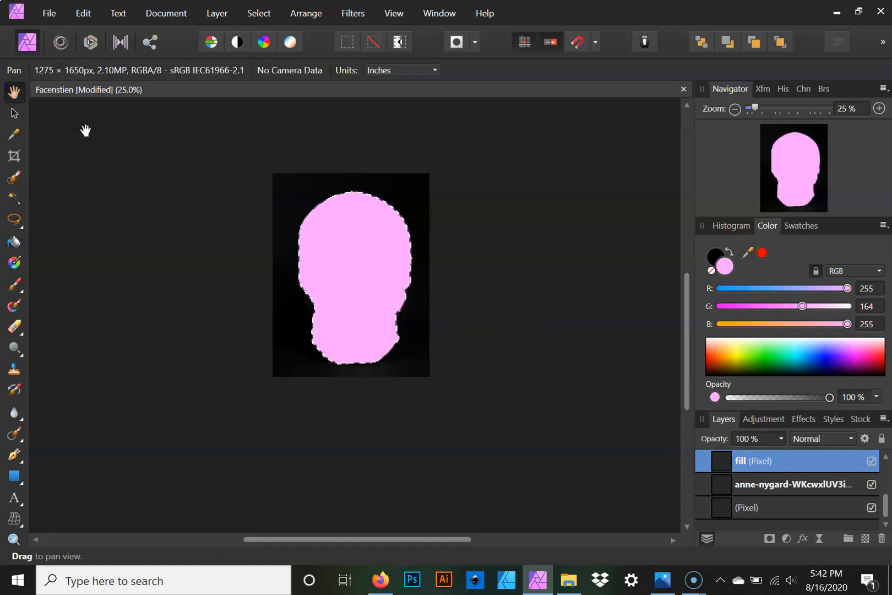
left_click(12, 114)
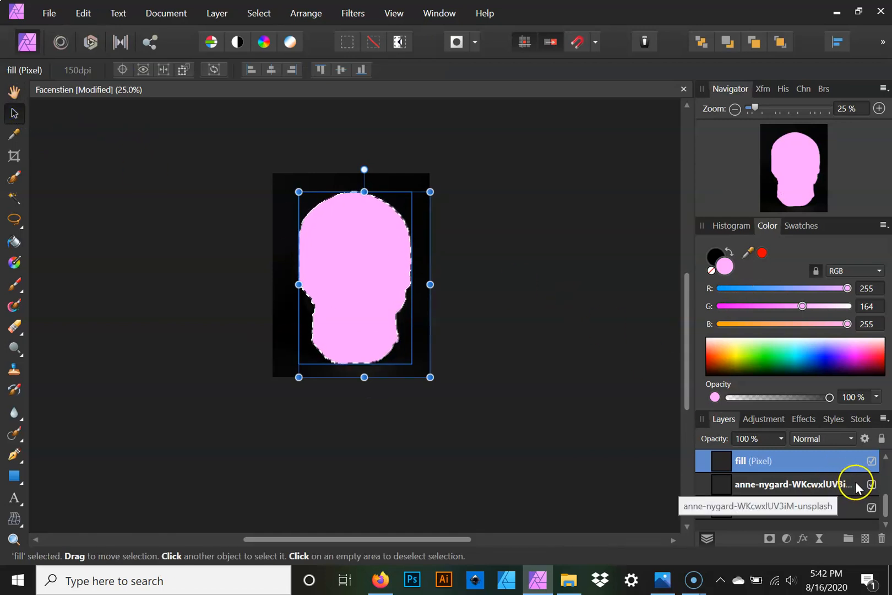
left_click(814, 486)
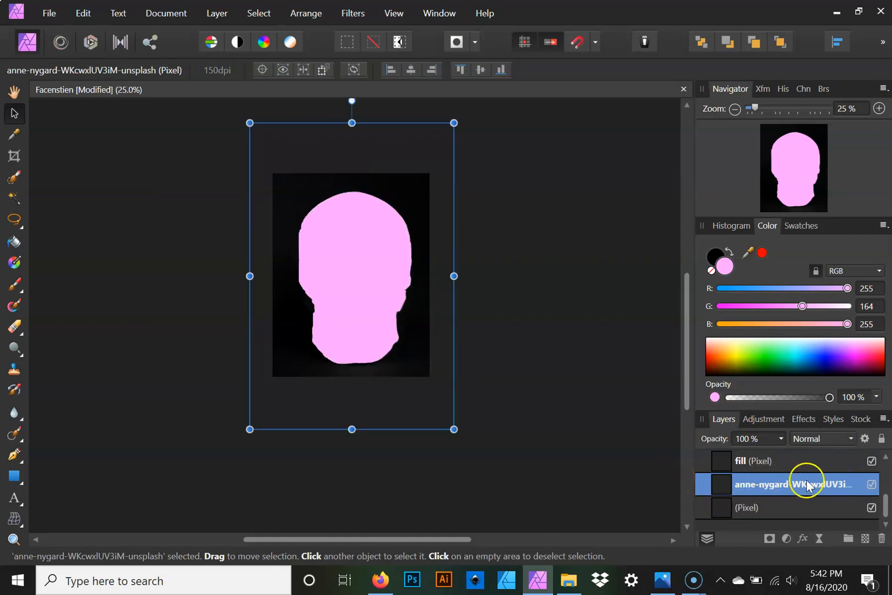
left_click(796, 464)
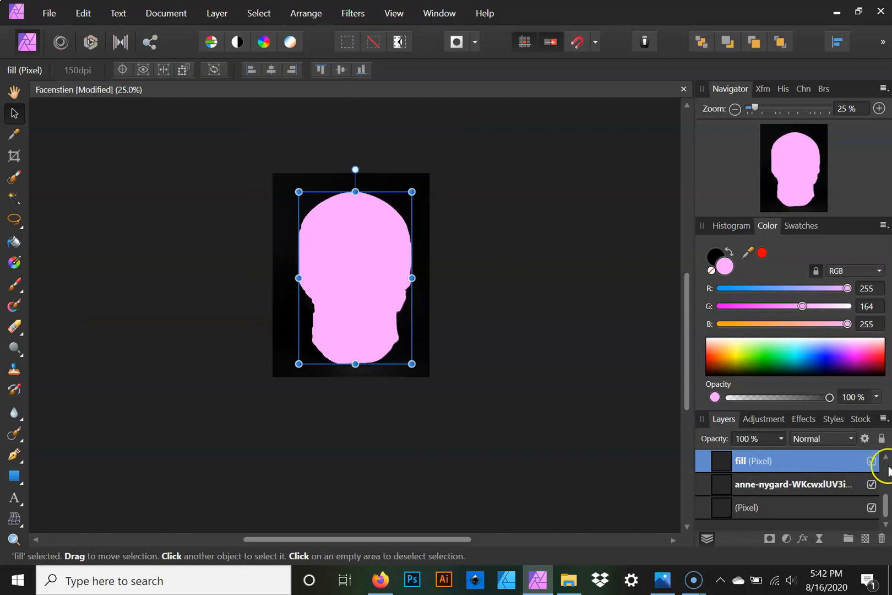
- Temporarily show the hidden group of red text to examine how its lines cover the skull shape, and hide it again
scroll(834, 490, "up", 5)
scroll(833, 491, "down", 5)
scroll(834, 490, "up", 5)
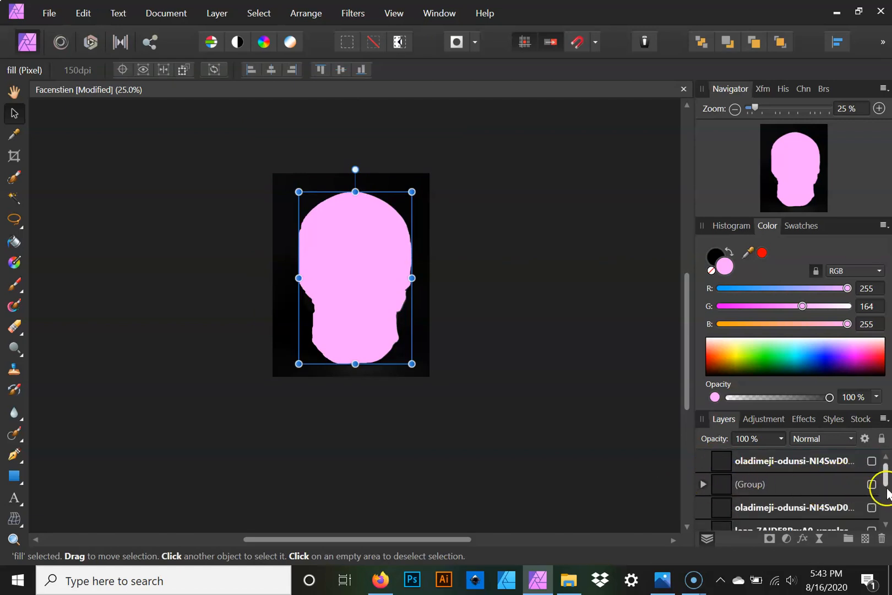
left_click(872, 484)
left_click(871, 484)
left_click(871, 484)
left_click_drag(364, 316, 357, 290)
left_click(788, 486)
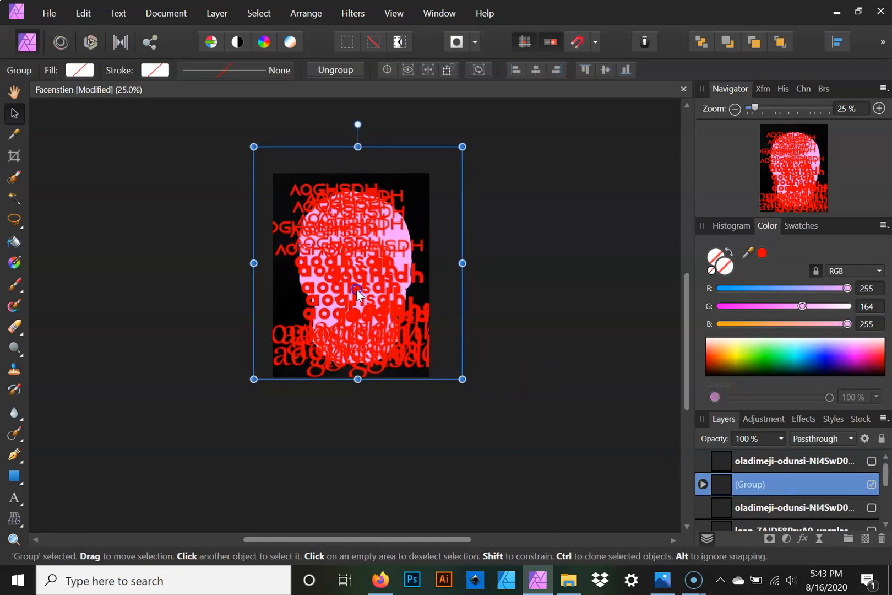
left_click(872, 484)
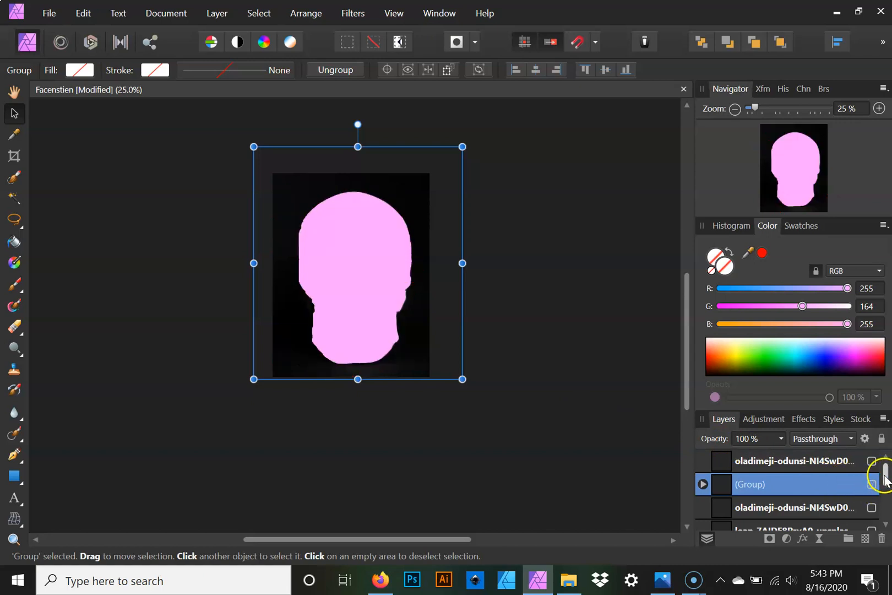
scroll(881, 487, "down", 3)
- Add red Azonix art text reading "hvbc" at about 225 pt and position it across the upper part of the pink skull shape
left_click(802, 464)
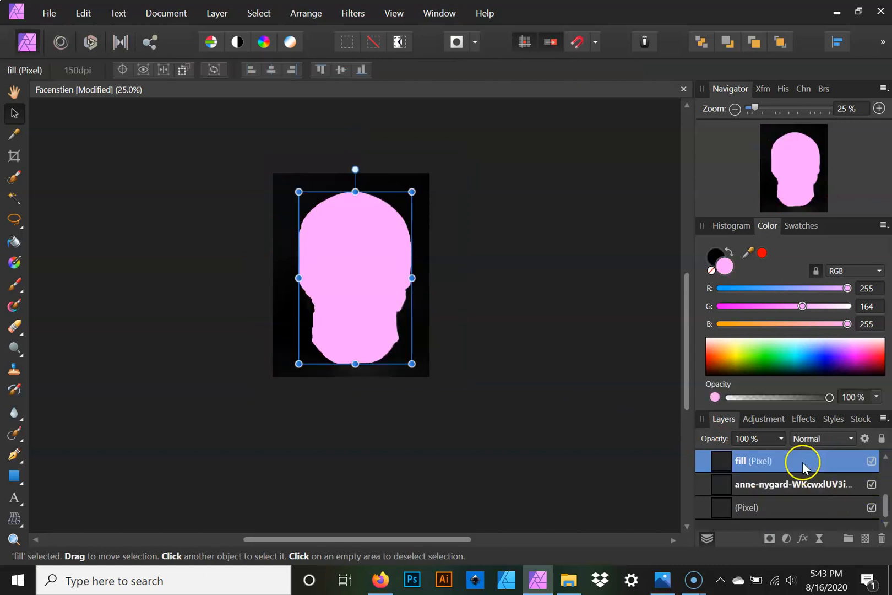
left_click(14, 498)
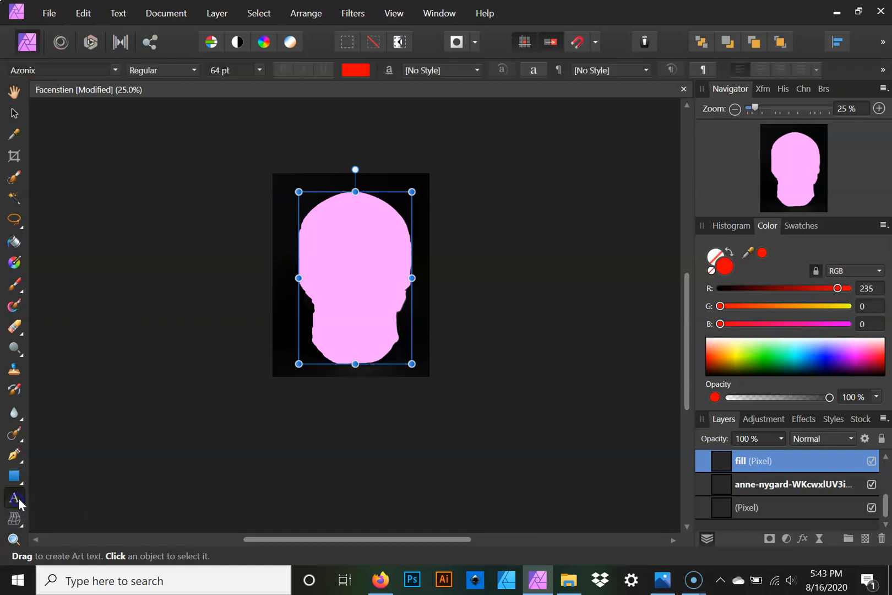
left_click(297, 244)
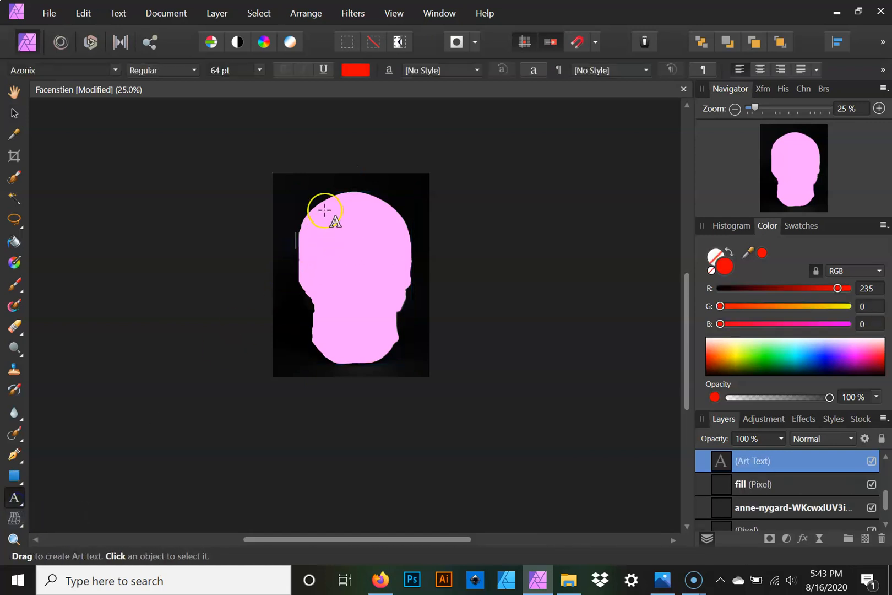
key("Escape")
left_click(369, 234)
left_click_drag(324, 221, 367, 275)
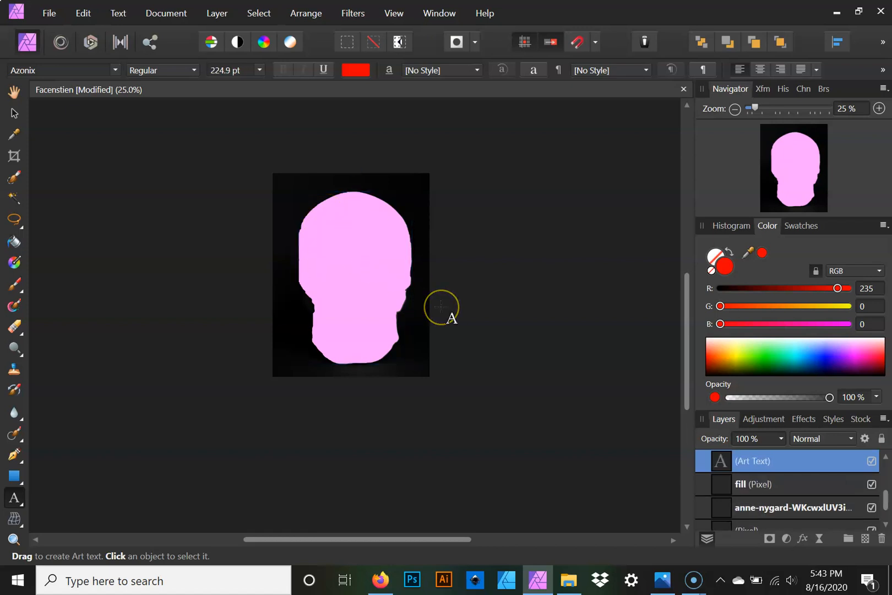
type("HVE")
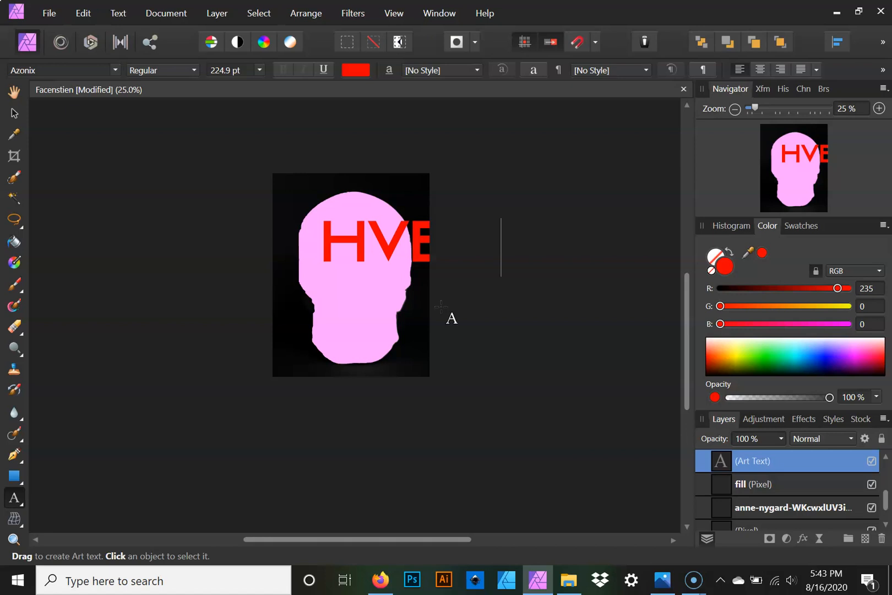
key("Escape")
left_click(16, 113)
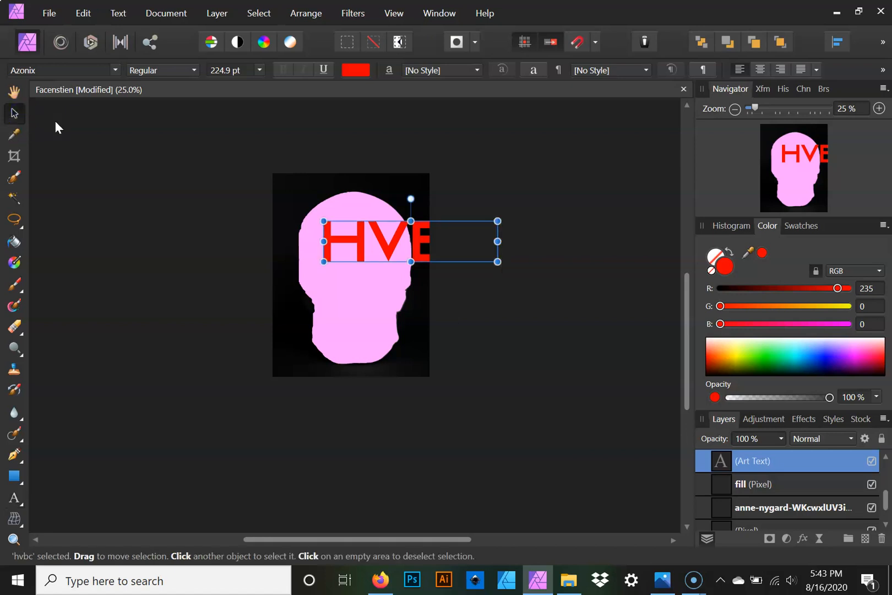
left_click_drag(359, 229, 308, 225)
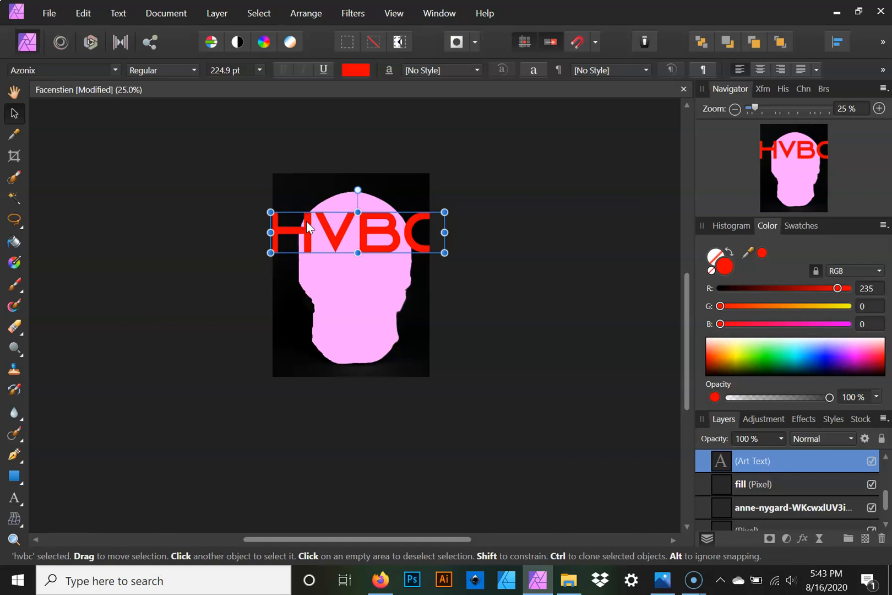
- Duplicate the "hvbc" text directly below the original and set the copy's font to Austin Pen
right_click(778, 462)
left_click(726, 199)
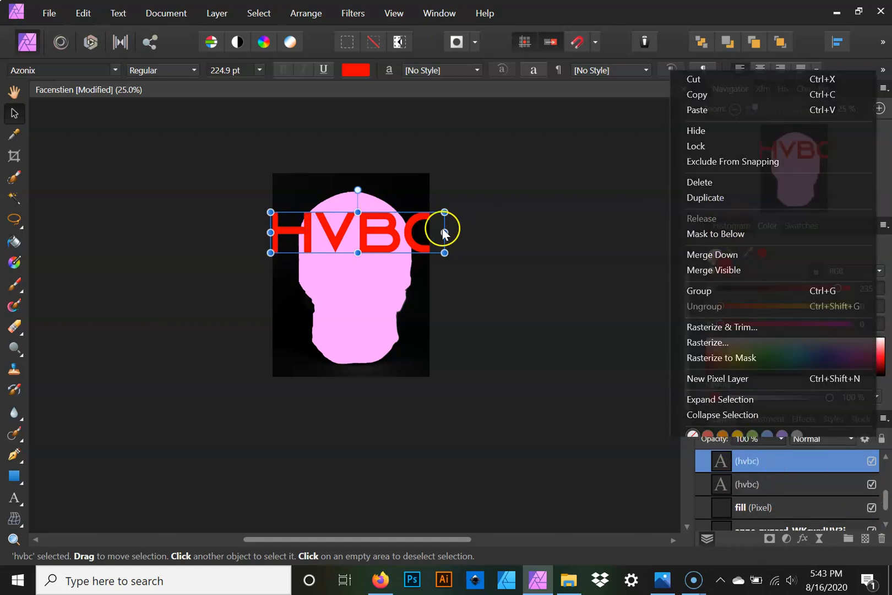
left_click_drag(367, 241, 369, 279)
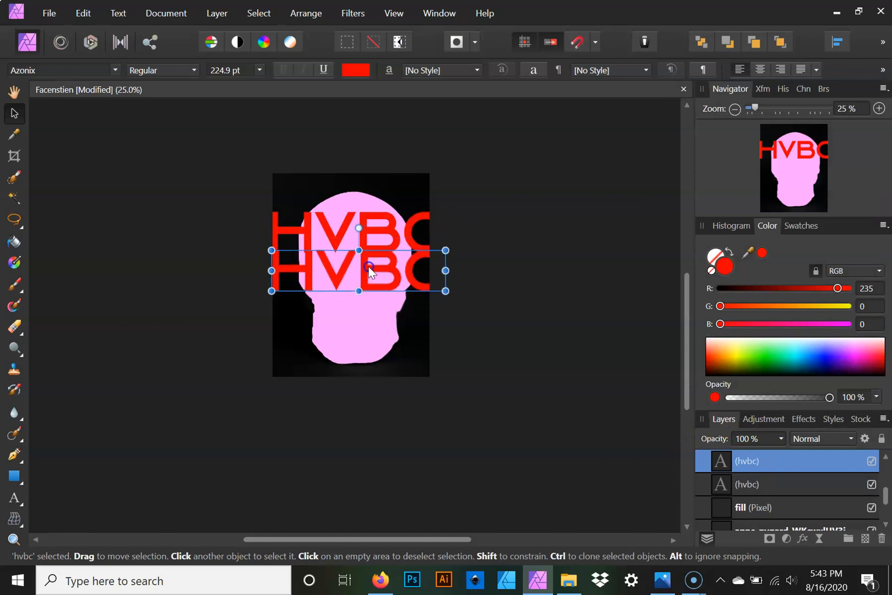
left_click(115, 69)
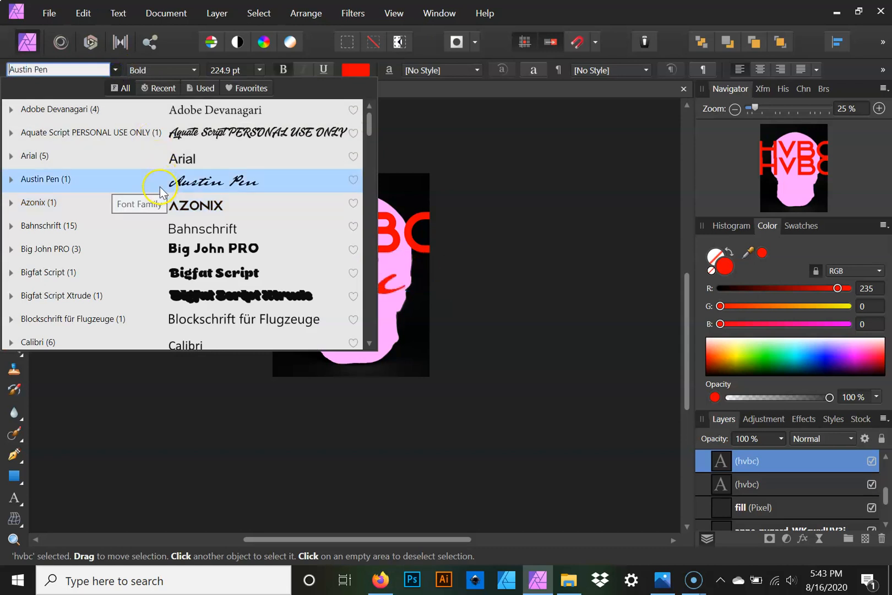
left_click(161, 184)
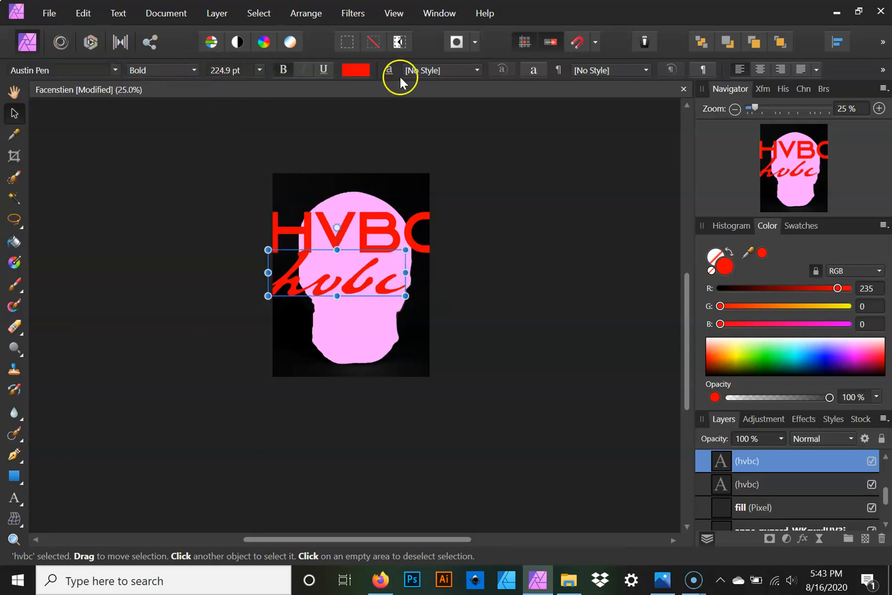
- Recolor the Austin Pen text to green (RGB 48, 255, 0) and move it up to overlap the red text
left_click(357, 72)
left_click_drag(393, 142, 331, 145)
left_click_drag(412, 158, 294, 143)
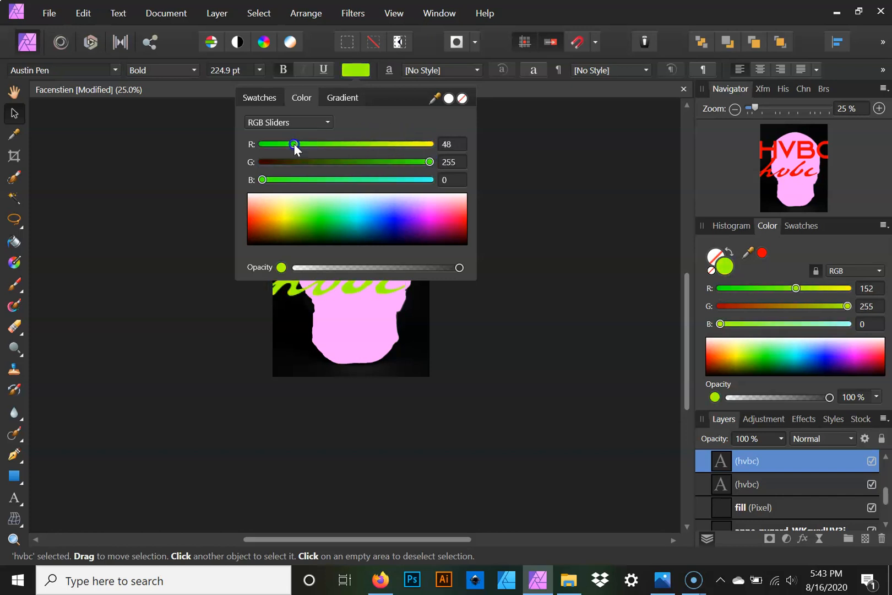
left_click(522, 5)
left_click_drag(316, 284, 342, 260)
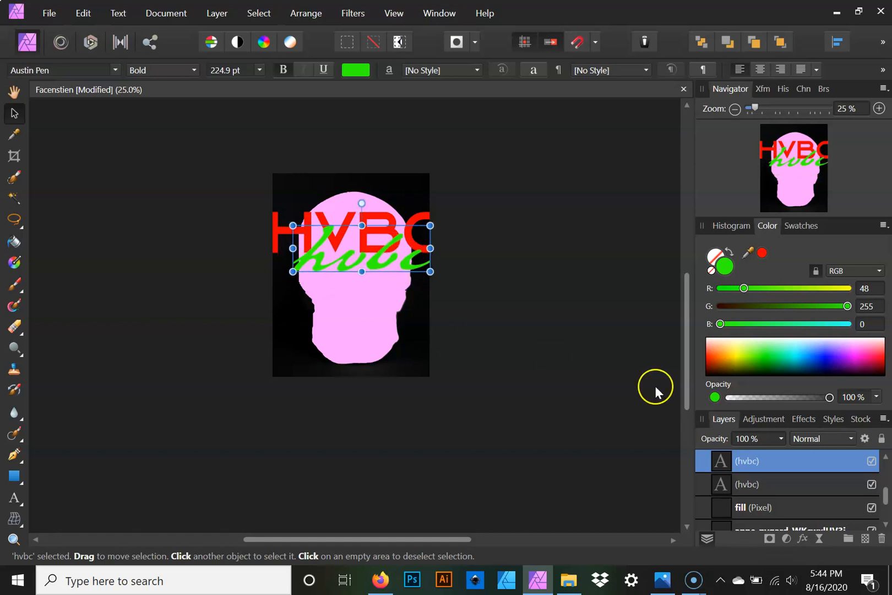
- Delete both "hvbc" text layers
left_click(801, 483, "shift")
key("Delete")
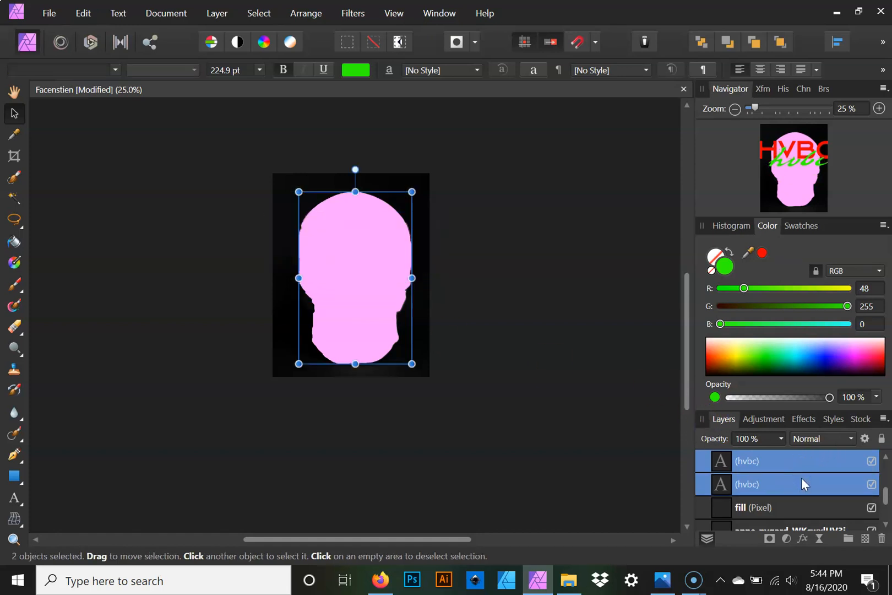
- Show the hidden red text group and duplicate it, shifting the copy slightly down over the skull shape
scroll(801, 472, "down", 2)
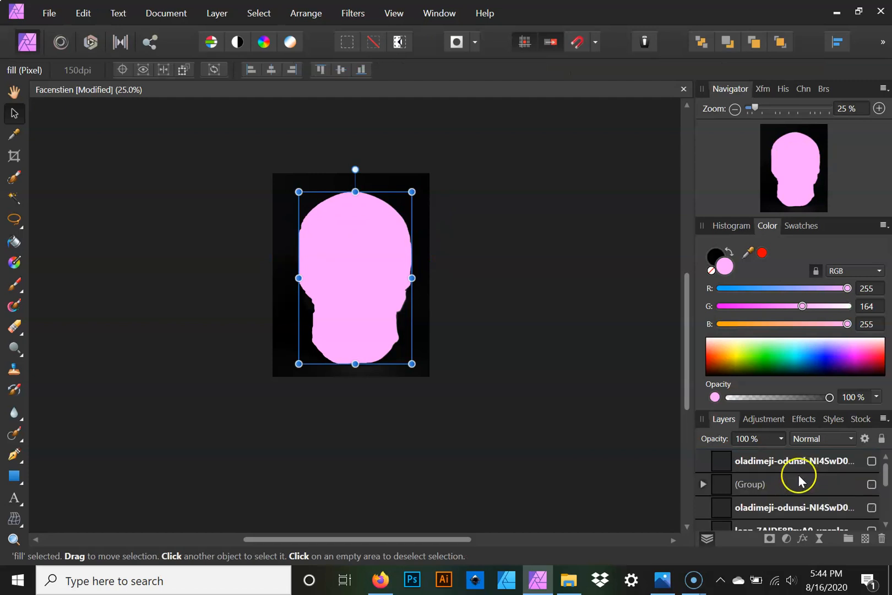
left_click(796, 478)
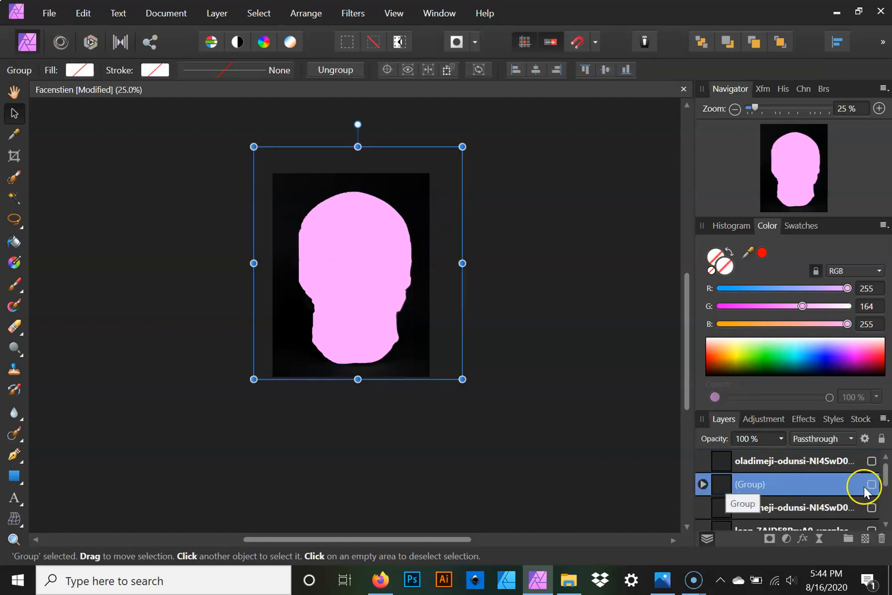
left_click(872, 484)
right_click(784, 484)
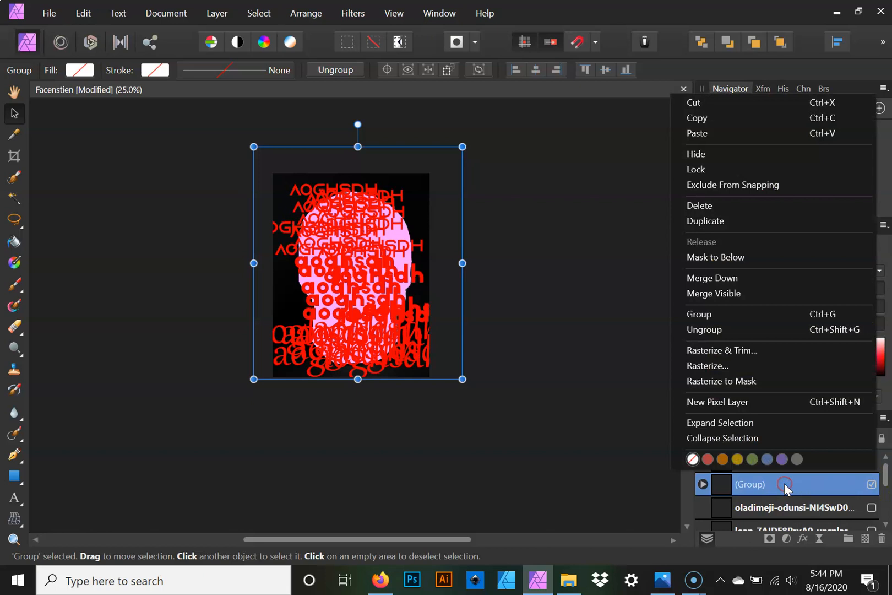
left_click(749, 222)
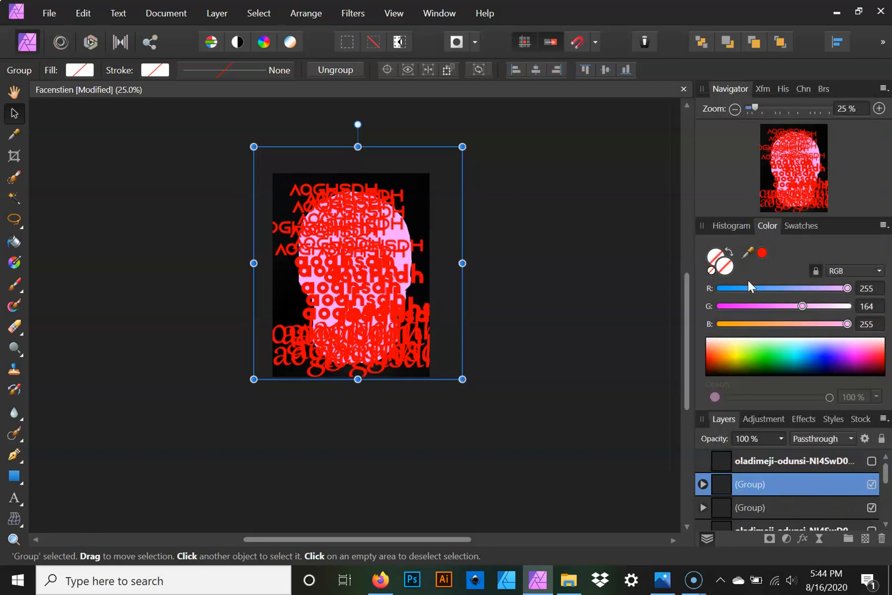
left_click_drag(345, 256, 356, 293)
- Hide the original text group and move the shifted copy directly above the fill layer in the layer order
left_click(780, 488)
left_click(871, 484)
scroll(804, 495, "down", 3)
left_click_drag(804, 533, 766, 474)
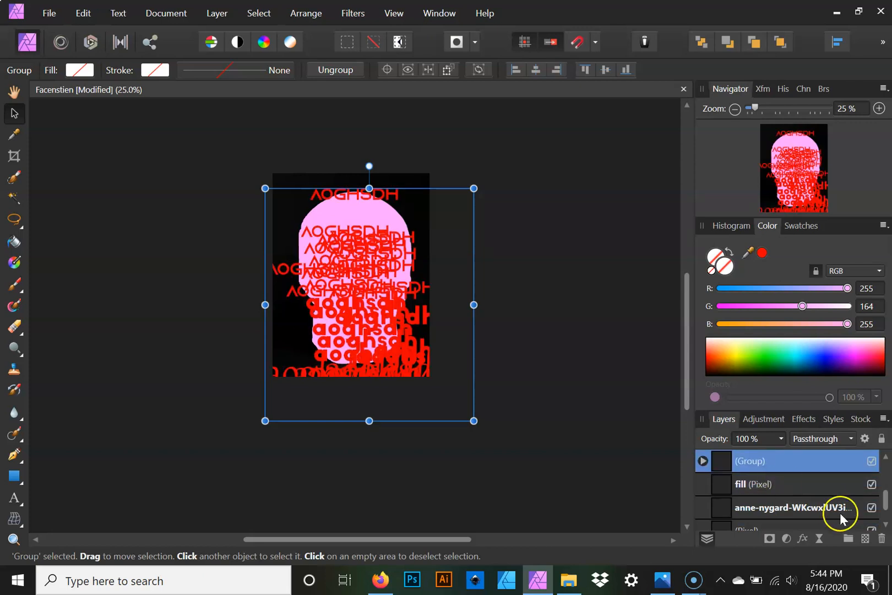
- Clip the skull photo layer inside the fill layer and select the fill layer
left_click(784, 488)
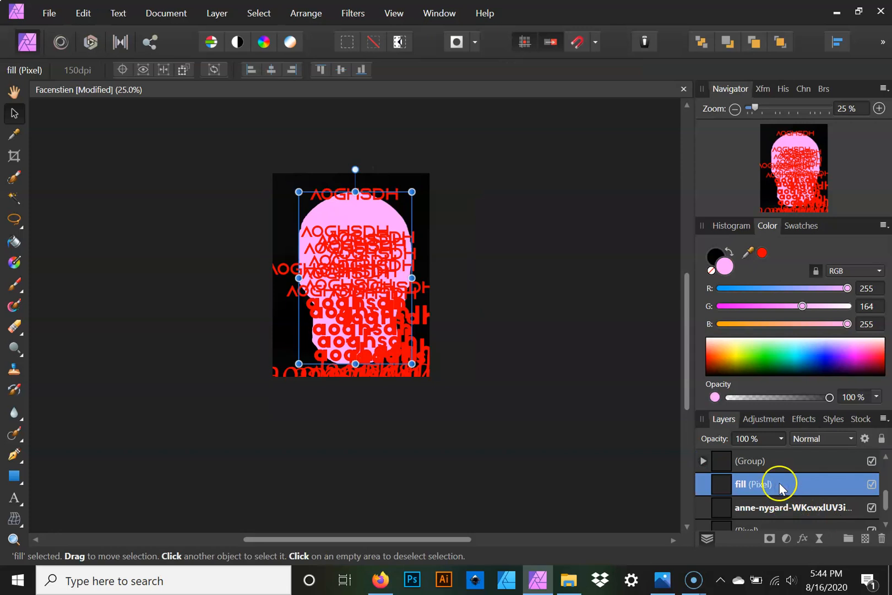
left_click(797, 509)
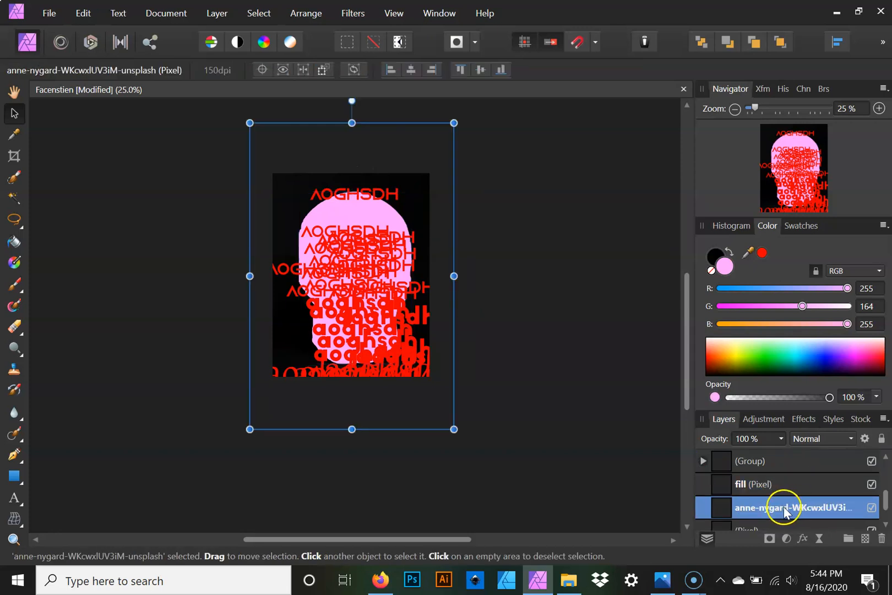
left_click_drag(784, 507, 760, 486)
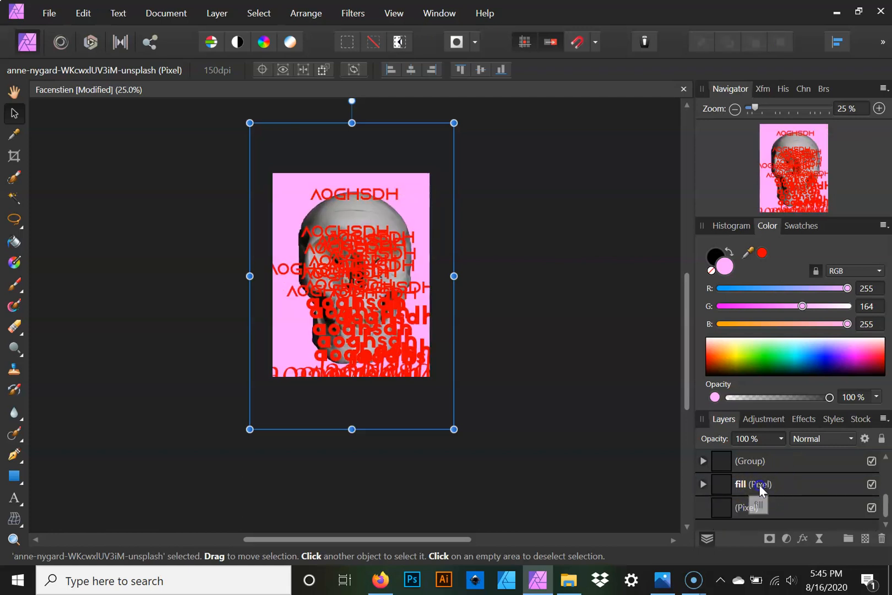
left_click(760, 485)
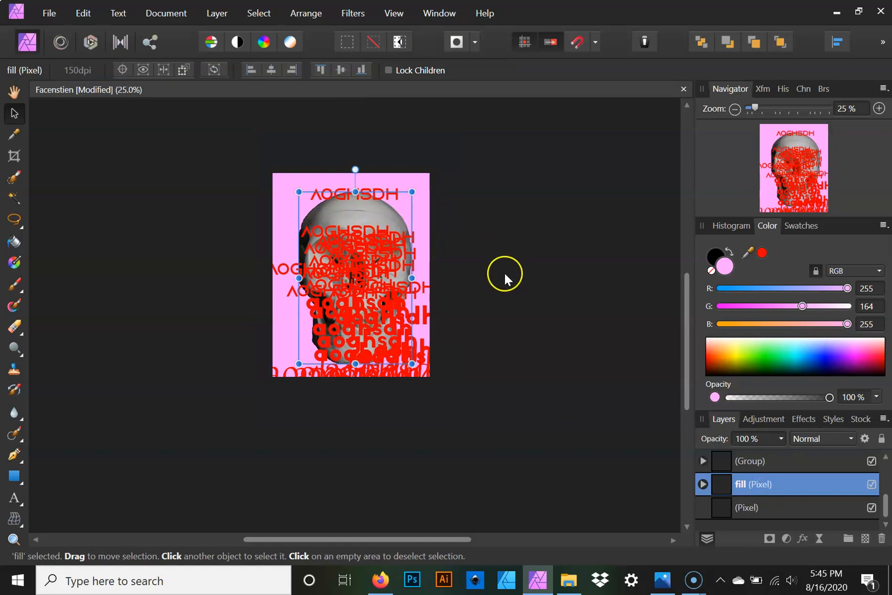
- Expand the duplicated red text group and move the whole group slightly up over the skull
left_click(768, 464)
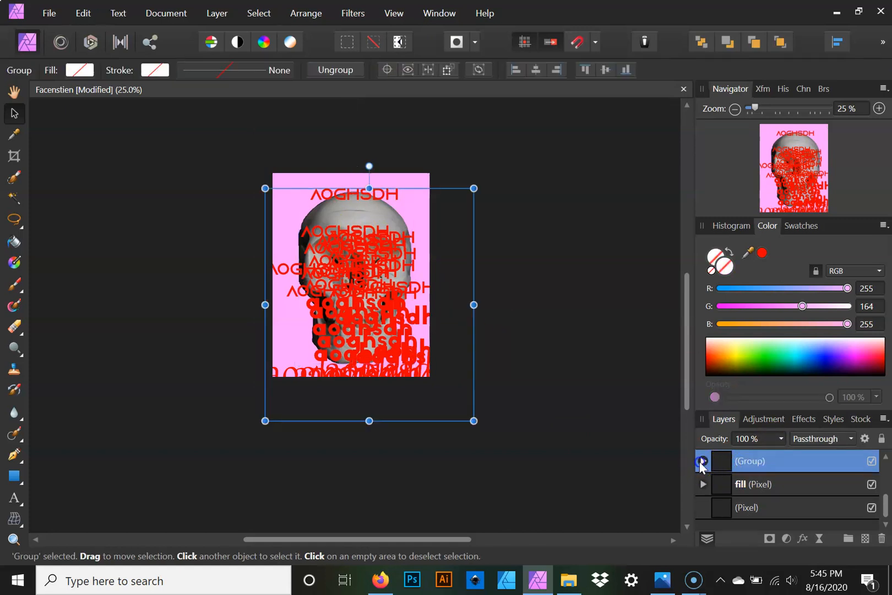
left_click(702, 461)
left_click(762, 484)
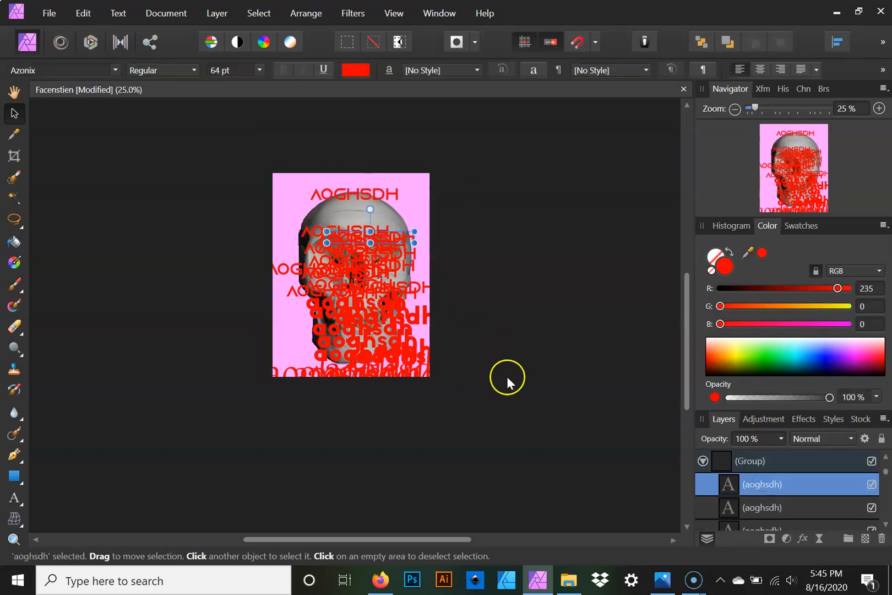
left_click(339, 305)
mouse_move(357, 291)
left_mouse_down()
mouse_move(352, 269)
mouse_move(351, 276)
left_mouse_up()
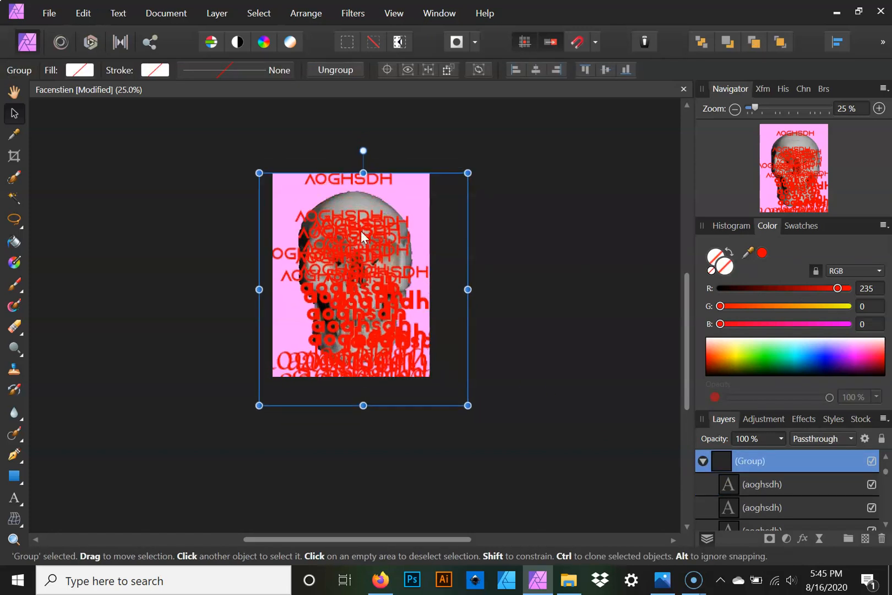
- Move the top "AOGHSDH" text line down onto the skull's forehead and shift the whole text group up
left_click(499, 200)
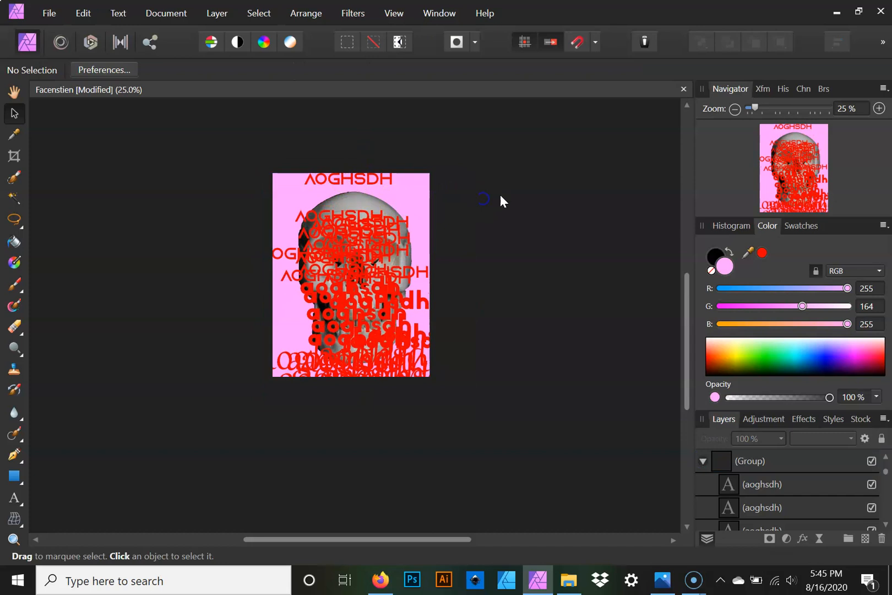
left_click(379, 186)
left_click(379, 185)
left_click_drag(370, 186, 373, 216)
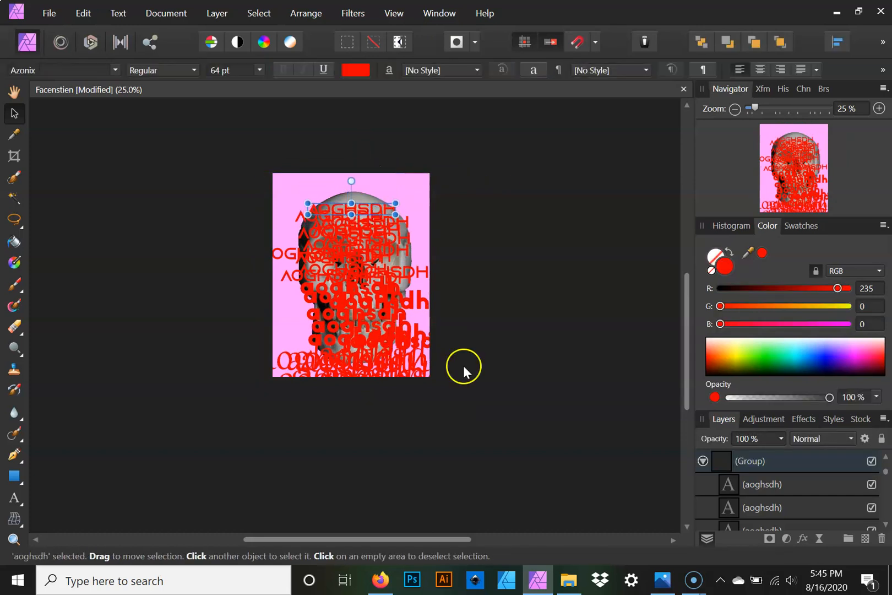
left_click(762, 460)
left_click_drag(359, 279, 356, 259)
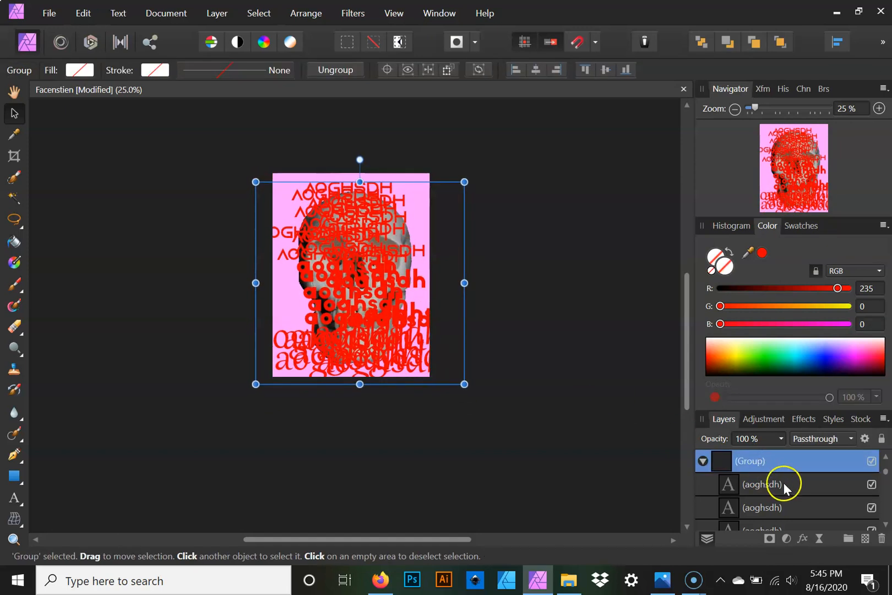
- Duplicate the fill layer with its skull photo and clip the copy inside an "aoghsdh" text layer of the group
scroll(805, 499, "down", 1)
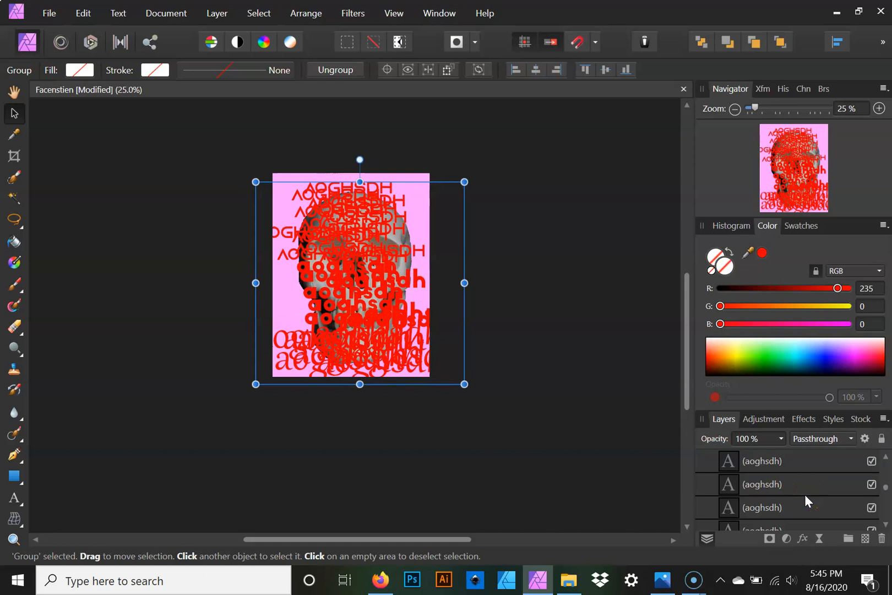
scroll(805, 493, "down", 2)
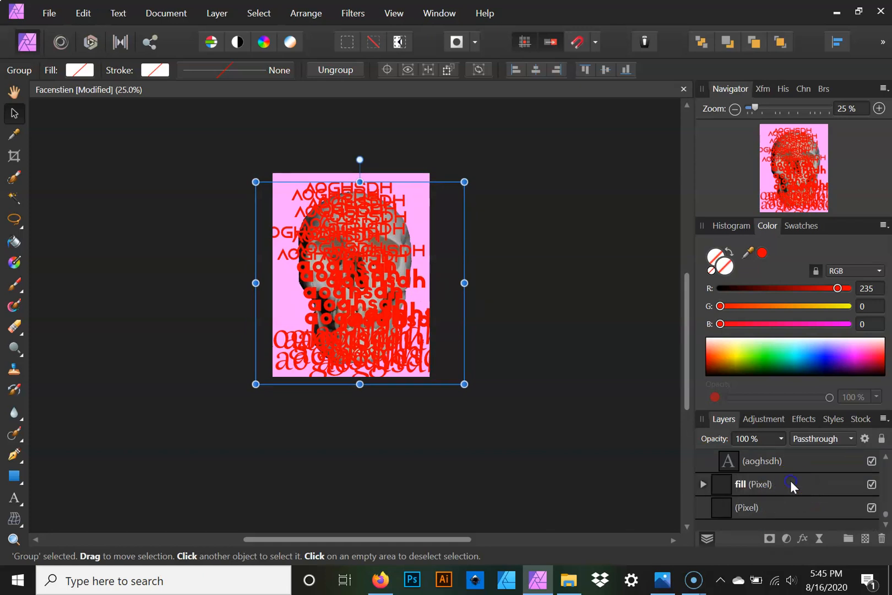
left_click(790, 480)
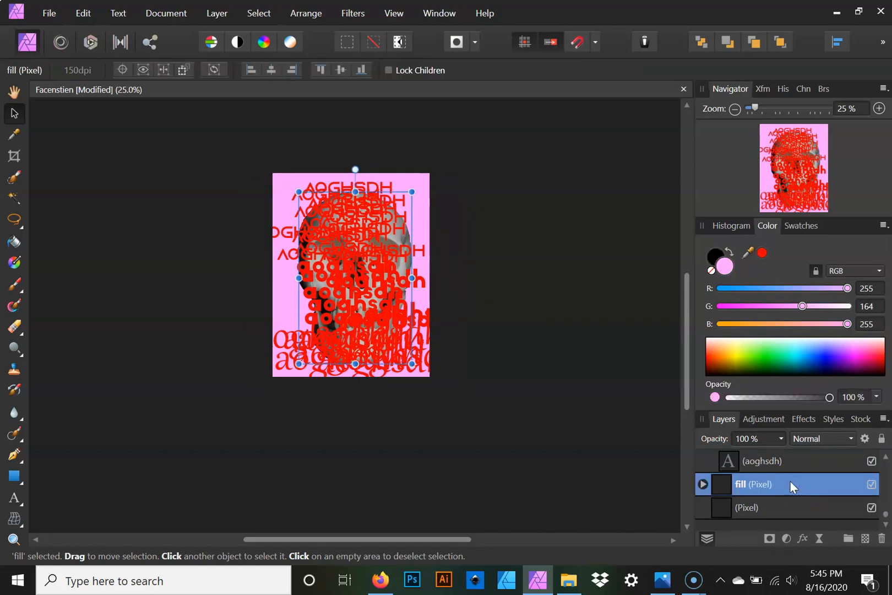
right_click(775, 485)
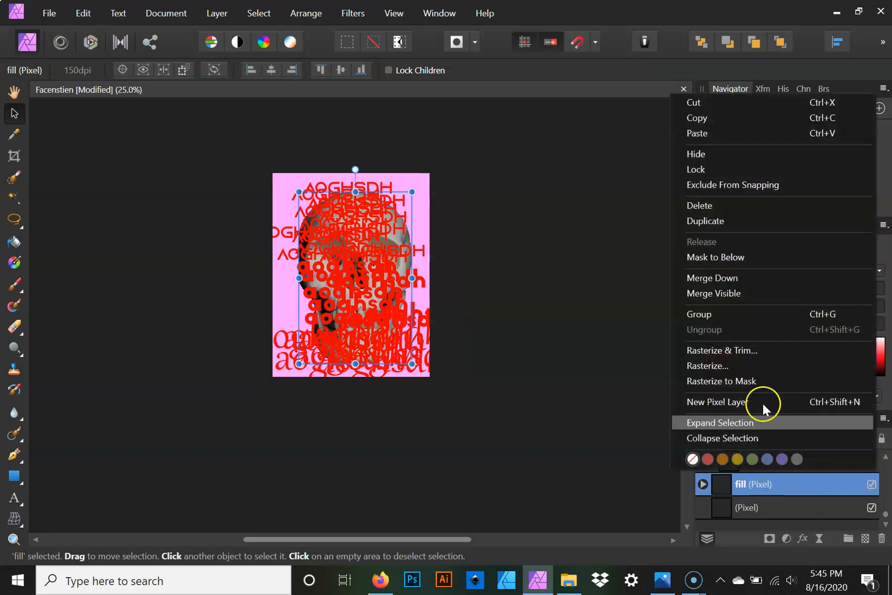
left_click(745, 222)
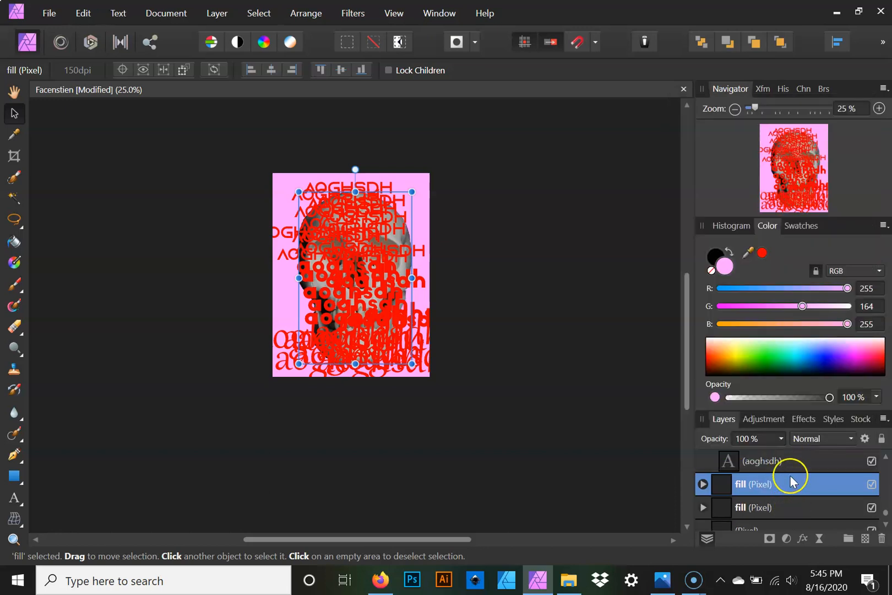
mouse_move(787, 483)
left_mouse_down()
mouse_move(786, 460)
mouse_move(786, 493)
mouse_move(786, 470)
mouse_move(790, 476)
left_mouse_up()
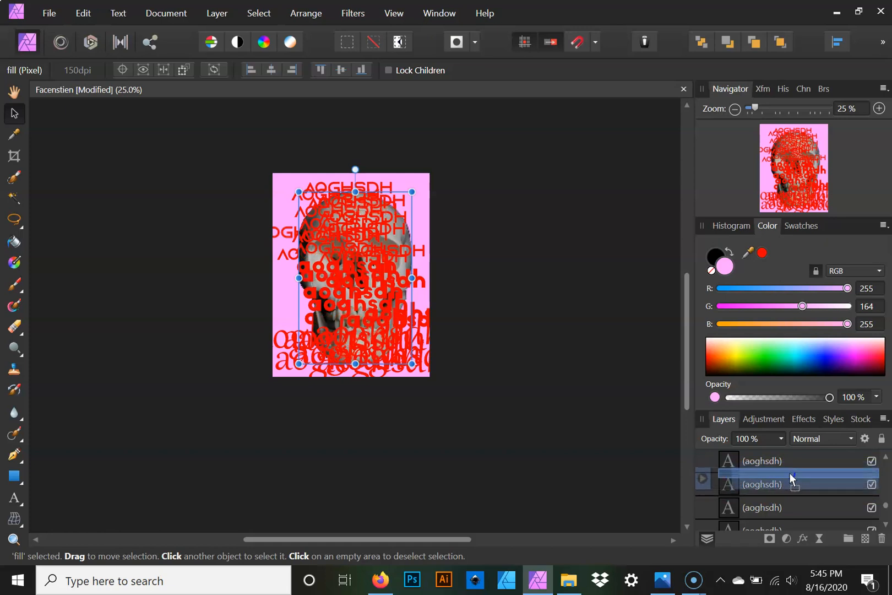
left_click_drag(791, 479, 791, 466)
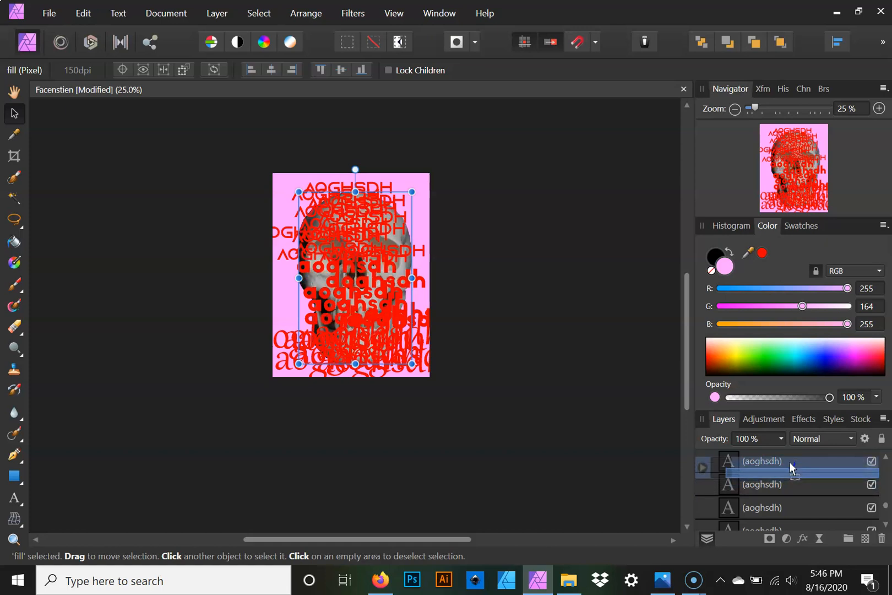
left_click_drag(790, 467, 789, 462)
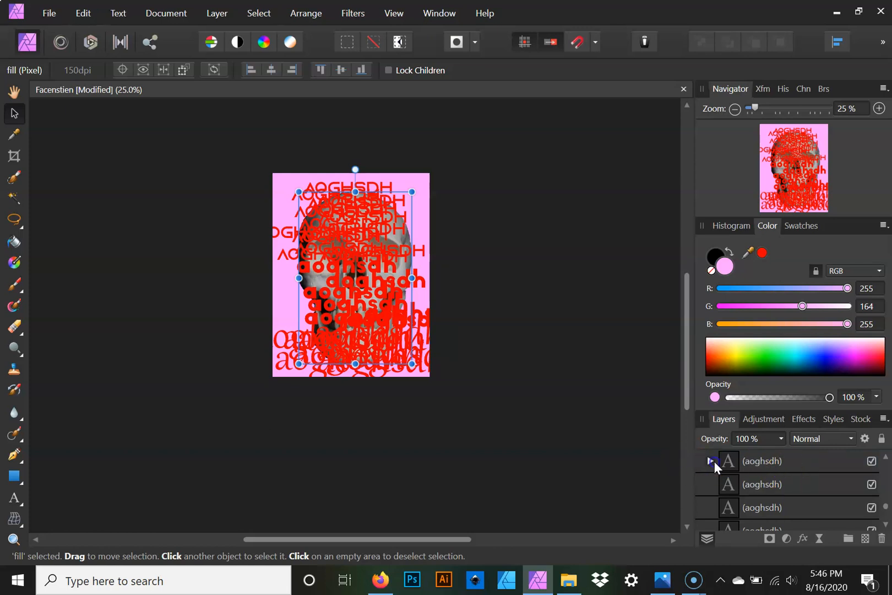
left_click(711, 460)
double_click(787, 484)
left_click(816, 506)
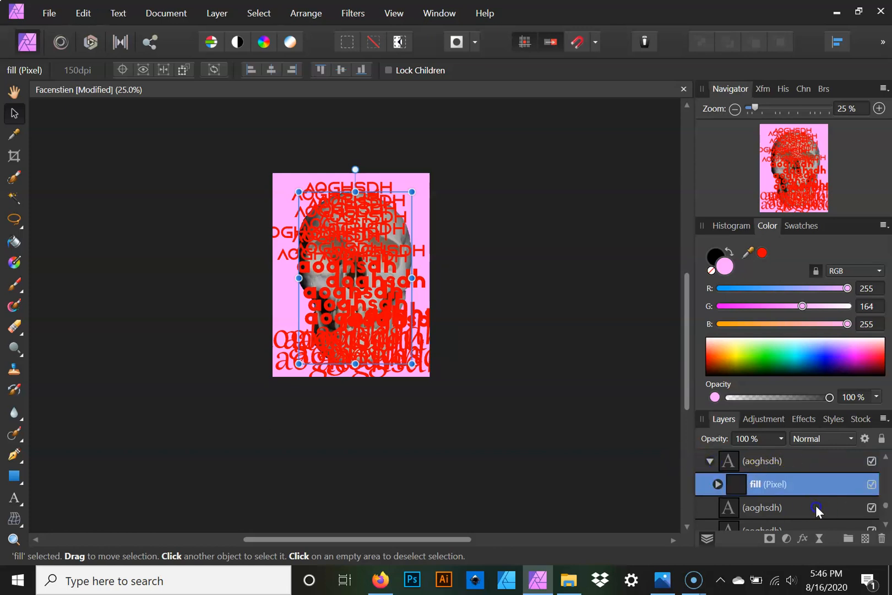
- Duplicate the nested fill layer and clip the copy inside the "aoghsdh" text layer directly below
left_click(813, 484)
right_click(814, 484)
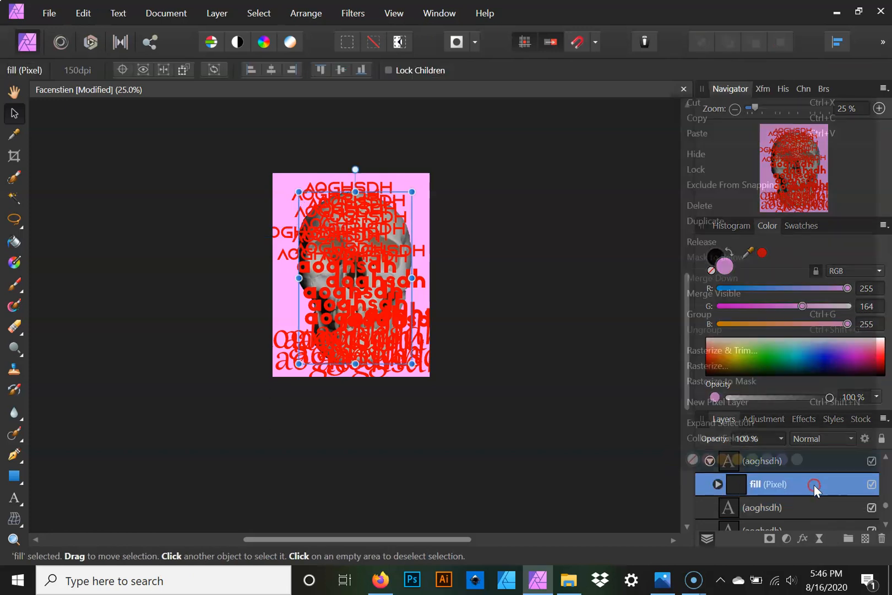
left_click(766, 222)
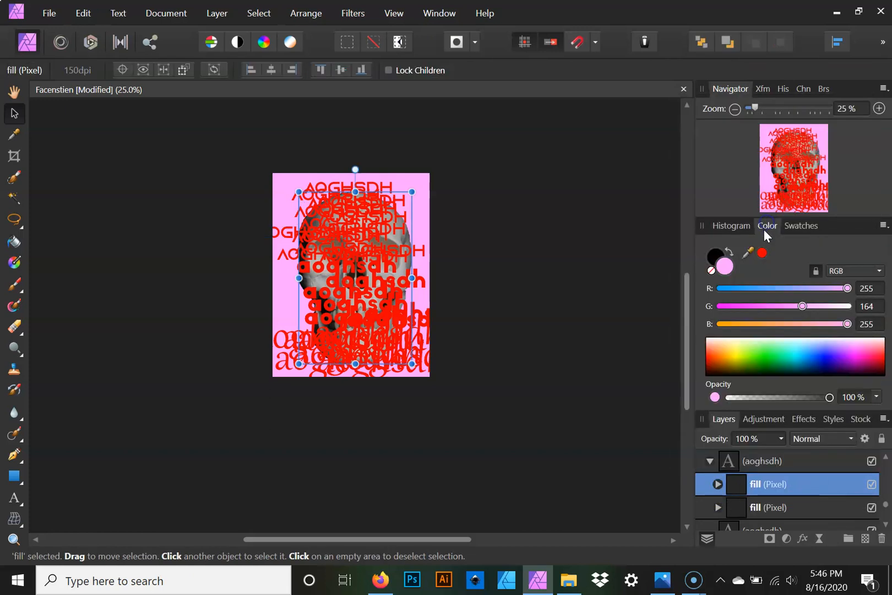
mouse_move(780, 484)
left_mouse_down()
mouse_move(783, 533)
mouse_move(785, 473)
left_mouse_up()
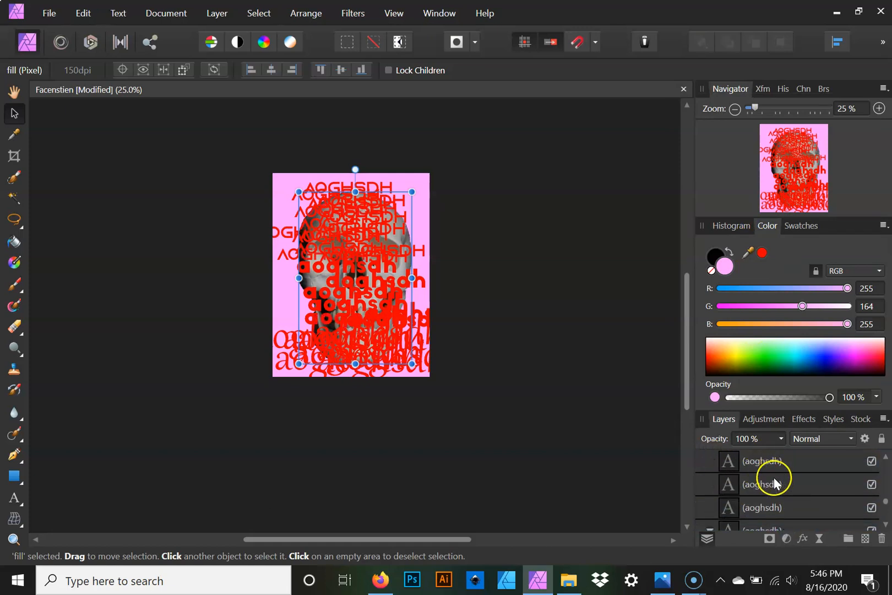
scroll(775, 484, "up", 1)
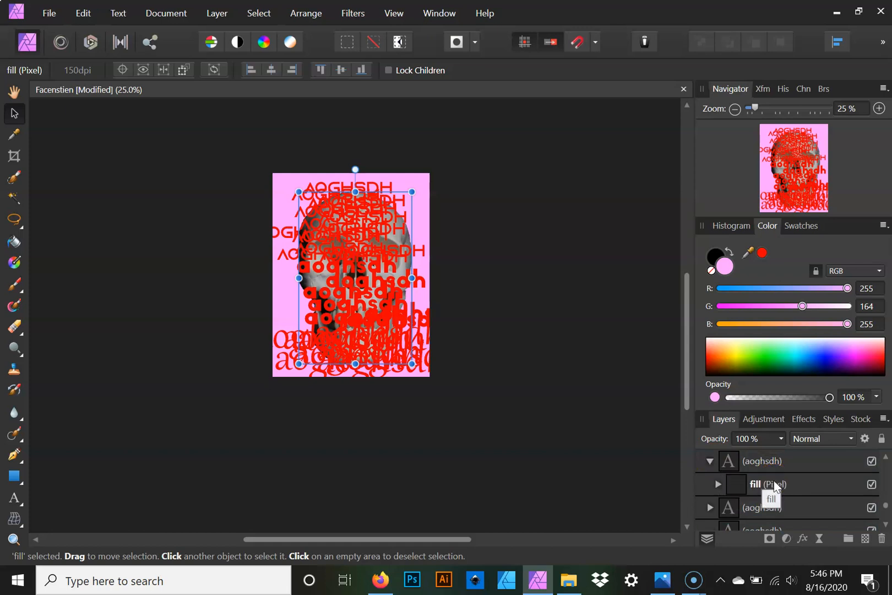
left_click(709, 507)
scroll(797, 498, "down", 1)
scroll(798, 495, "up", 1)
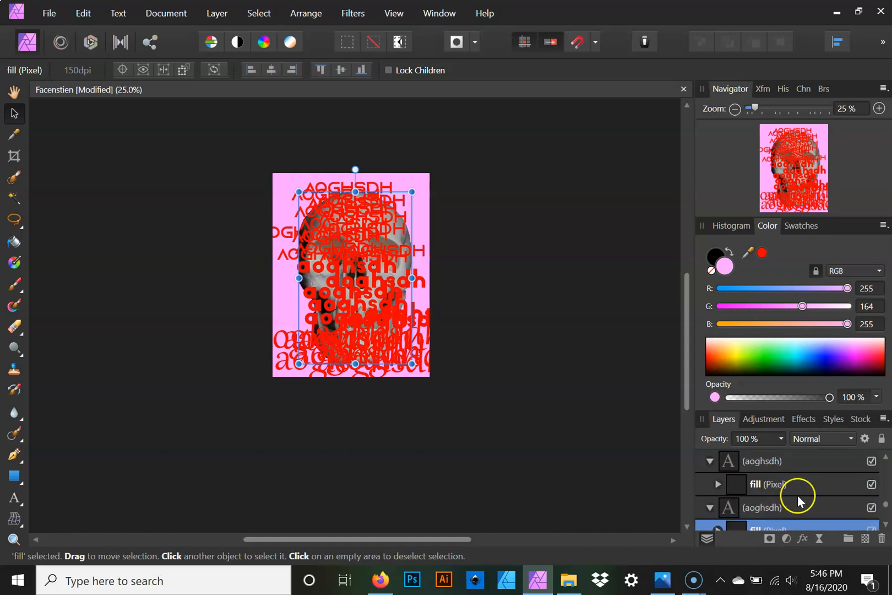
- Duplicate the clipped fill layer again and clip the copy inside the bottommost "aoghsdh" text layer of the group
left_click(710, 461)
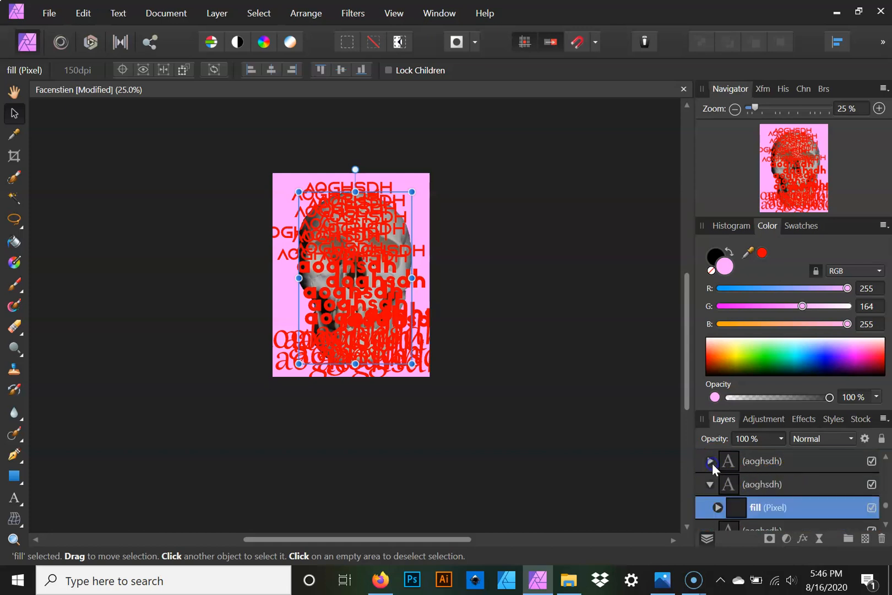
double_click(772, 506)
left_click(797, 523)
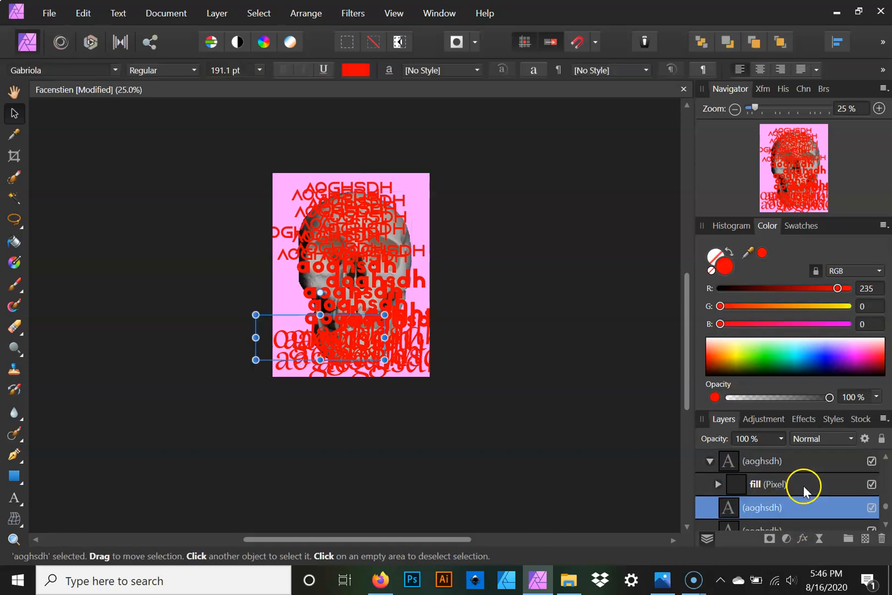
left_click(799, 485)
right_click(800, 485)
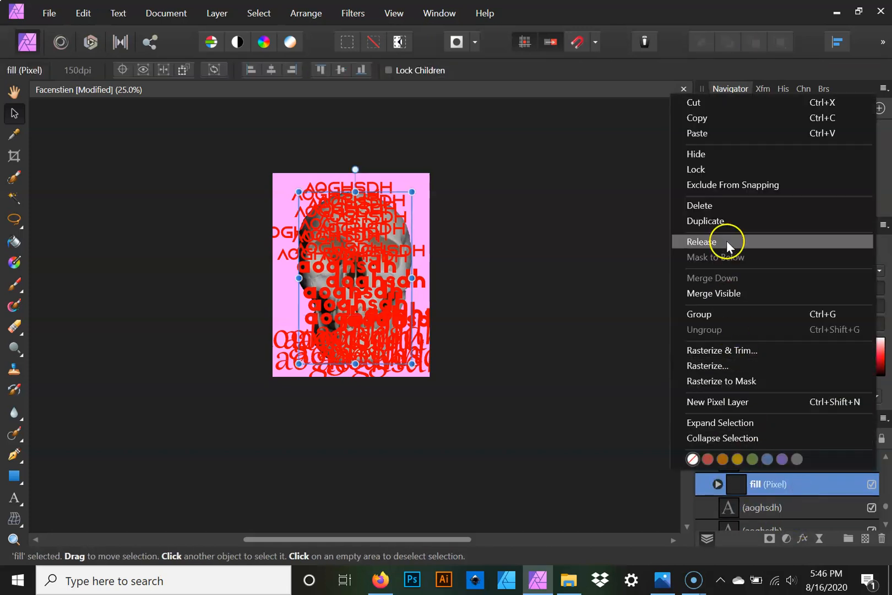
left_click(731, 226)
mouse_move(784, 484)
left_mouse_down()
mouse_move(783, 533)
mouse_move(786, 467)
left_mouse_up()
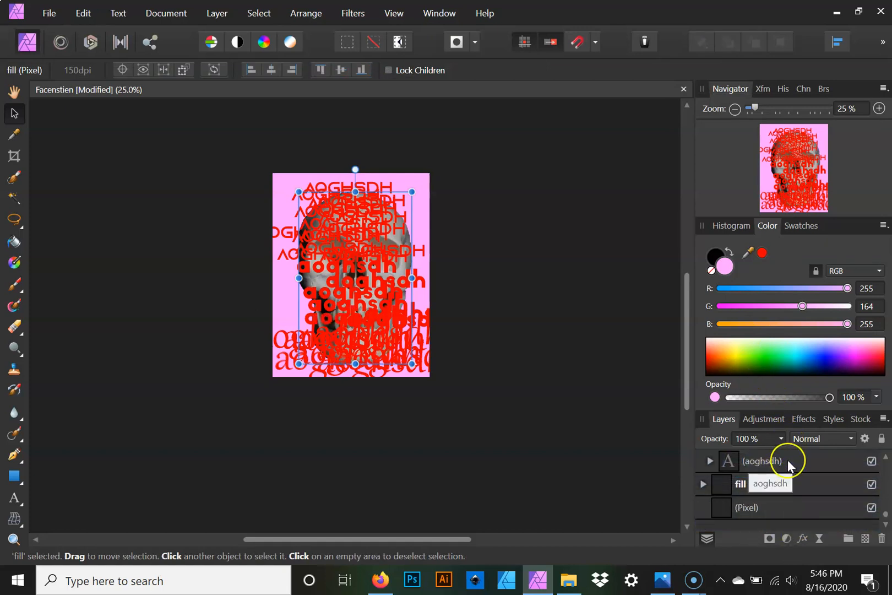
left_click(710, 461)
- Duplicate the fill inside the bottommost text layer and clip the copy inside an "aoghsdh" text layer further up the group
right_click(764, 483)
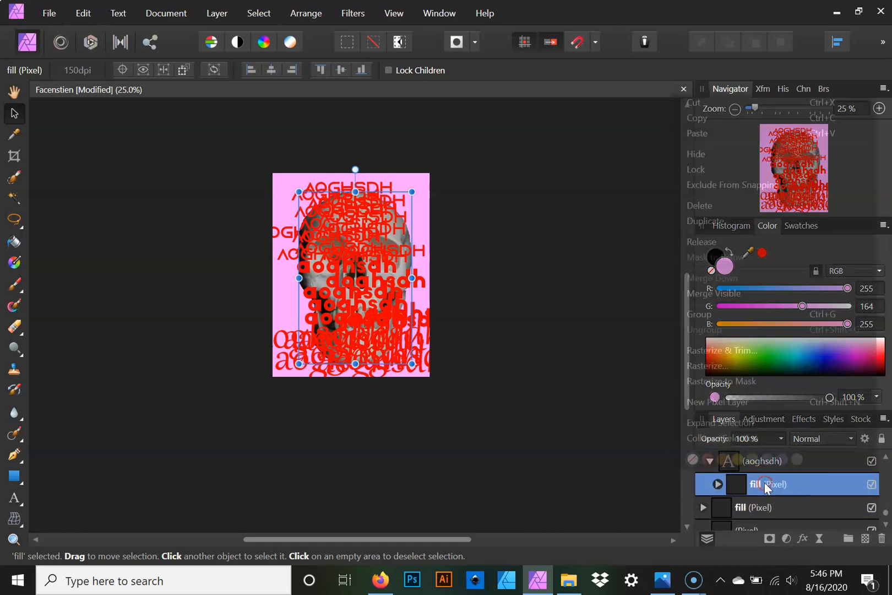
left_click(736, 367)
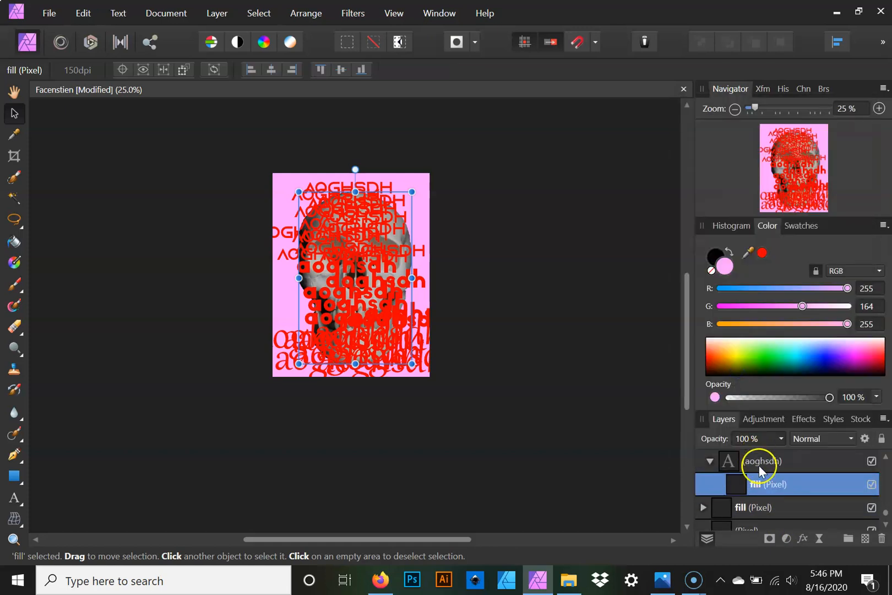
right_click(771, 480)
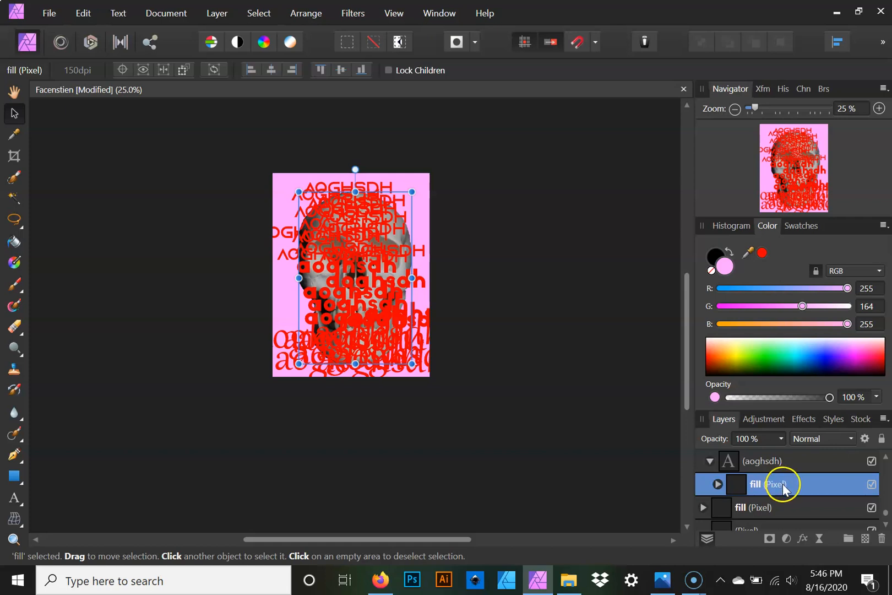
left_click(718, 221)
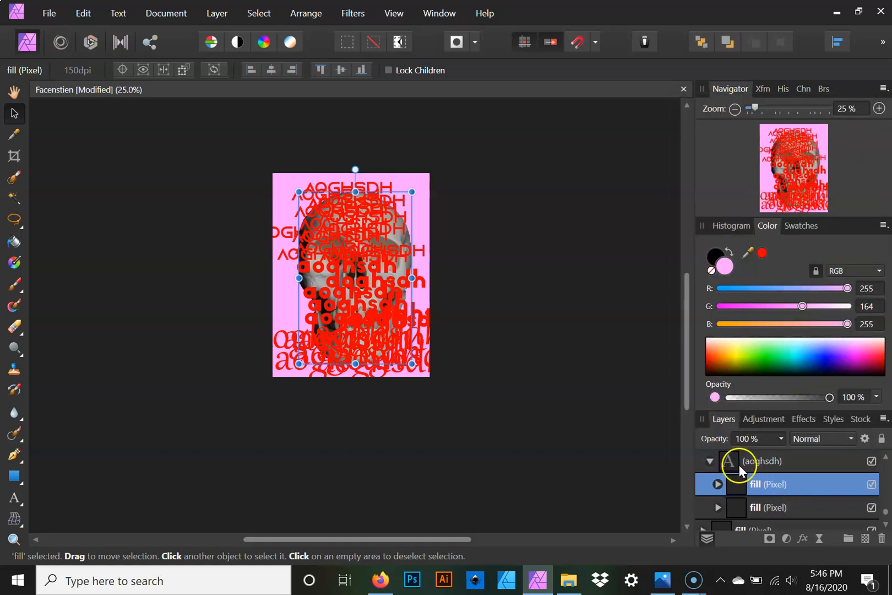
mouse_move(774, 487)
left_mouse_down()
mouse_move(774, 453)
mouse_move(744, 497)
mouse_move(770, 511)
mouse_move(773, 485)
mouse_move(774, 498)
mouse_move(754, 498)
mouse_move(772, 505)
mouse_move(774, 493)
mouse_move(774, 505)
mouse_move(773, 487)
left_mouse_up()
left_click(710, 482)
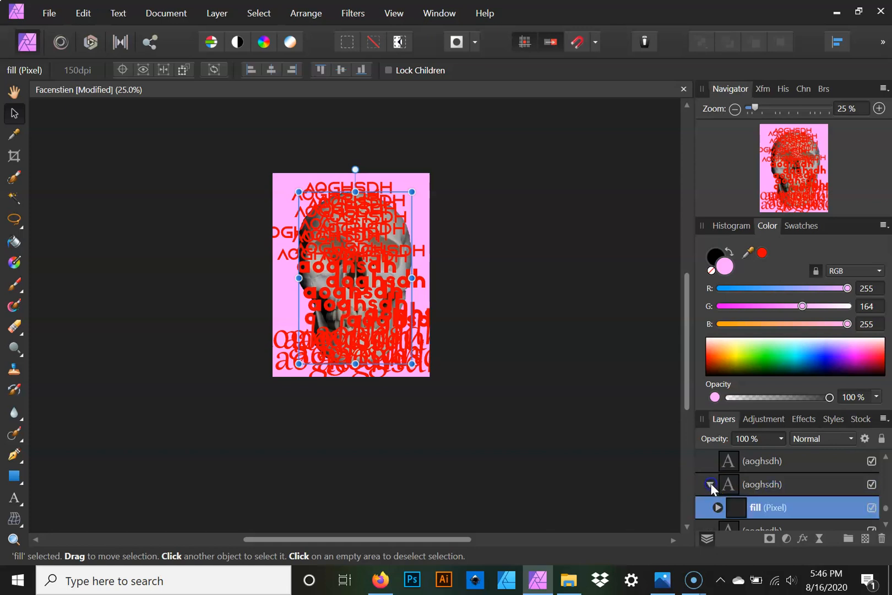
- Expand the clipped fill copy, select its nested skull photo, and hide the original fill layer beneath the text group
left_click(717, 507)
scroll(768, 486, "up", 1)
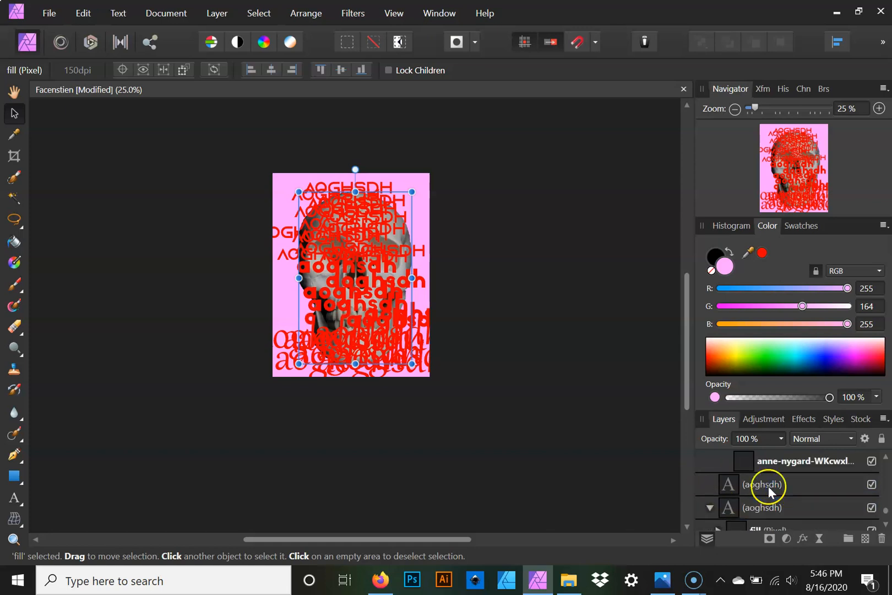
left_click(784, 461)
left_click_drag(747, 462, 871, 484)
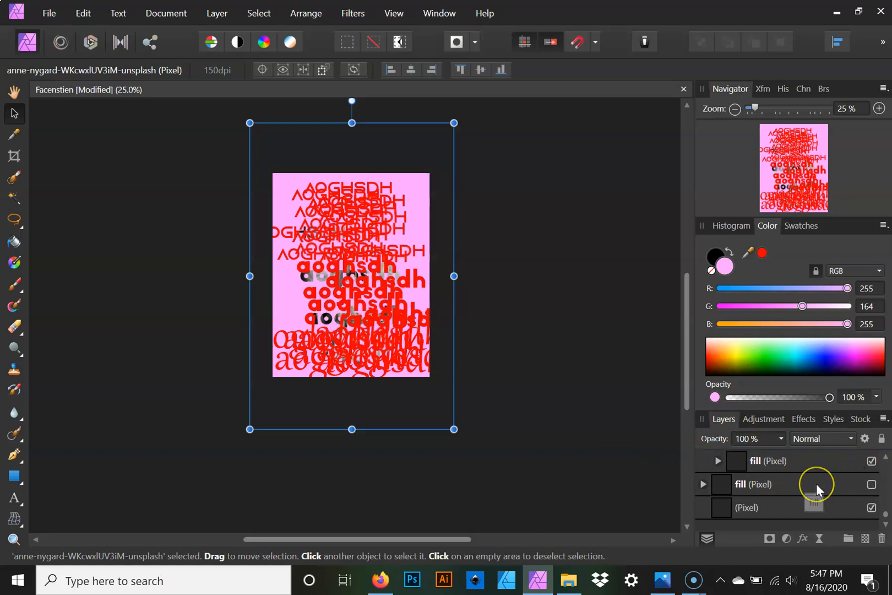
- Duplicate the fill that holds the selected skull photo and clip the copy inside another "aoghsdh" text layer higher in the group
scroll(816, 482, "up", 1)
scroll(816, 482, "up", 1)
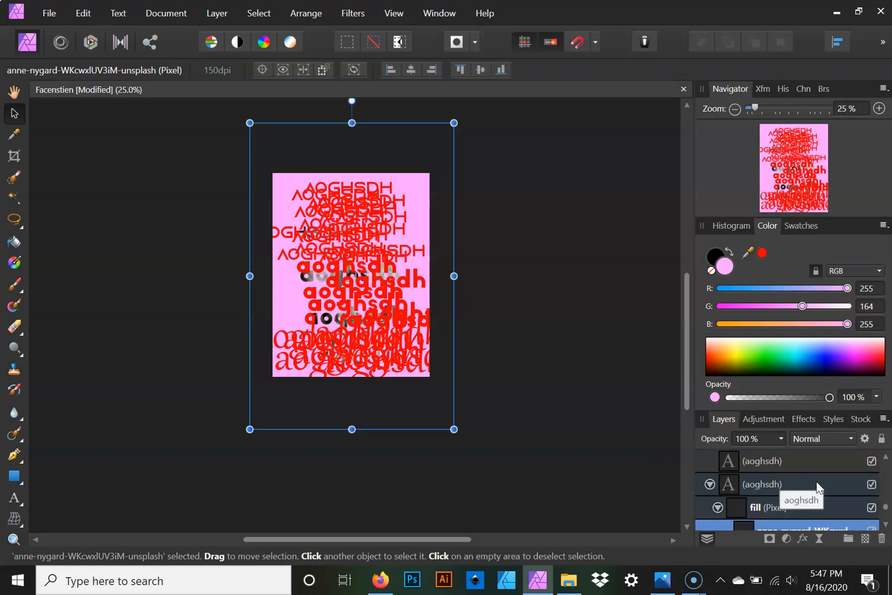
left_click(787, 507)
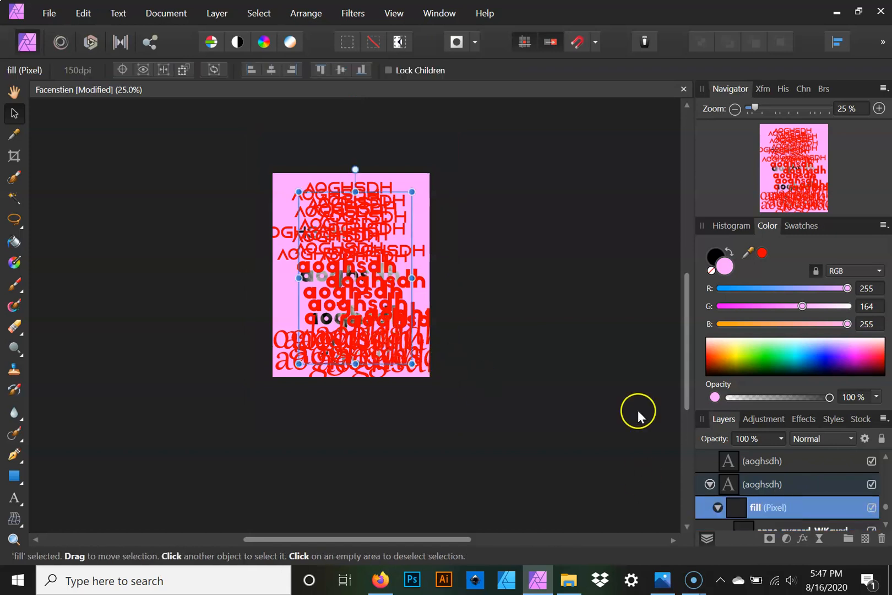
right_click(787, 507)
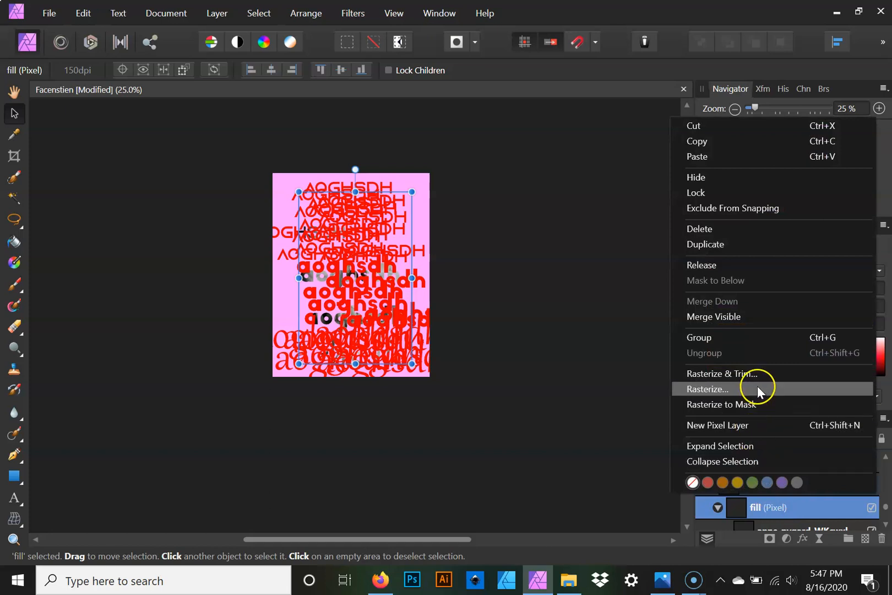
left_click(757, 244)
mouse_move(780, 509)
left_mouse_down()
mouse_move(779, 462)
mouse_move(777, 497)
left_mouse_up()
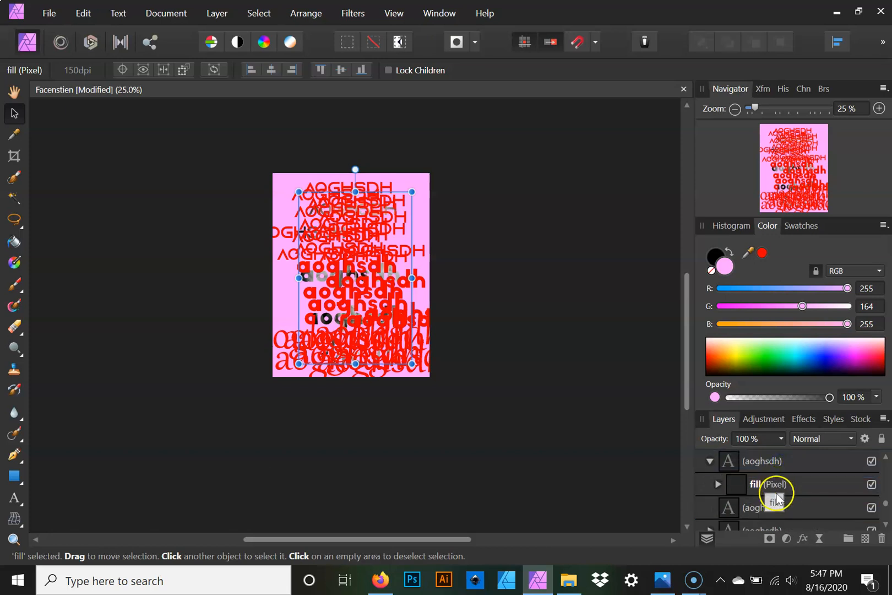
- Expand the text layer holding a clipped fill, duplicate that fill, and clip the copy inside another "aoghsdh" text layer lower in the group
scroll(777, 509, "down", 1)
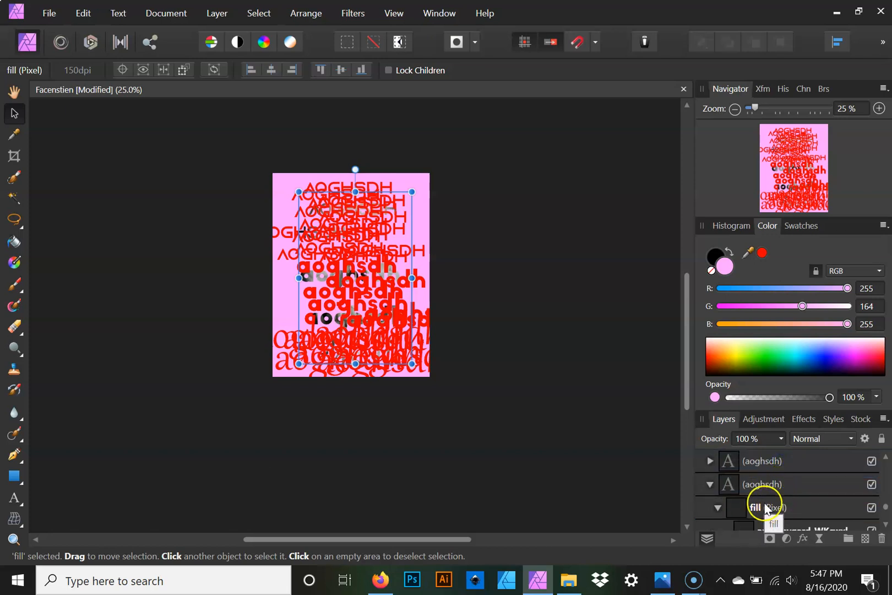
left_click(710, 461)
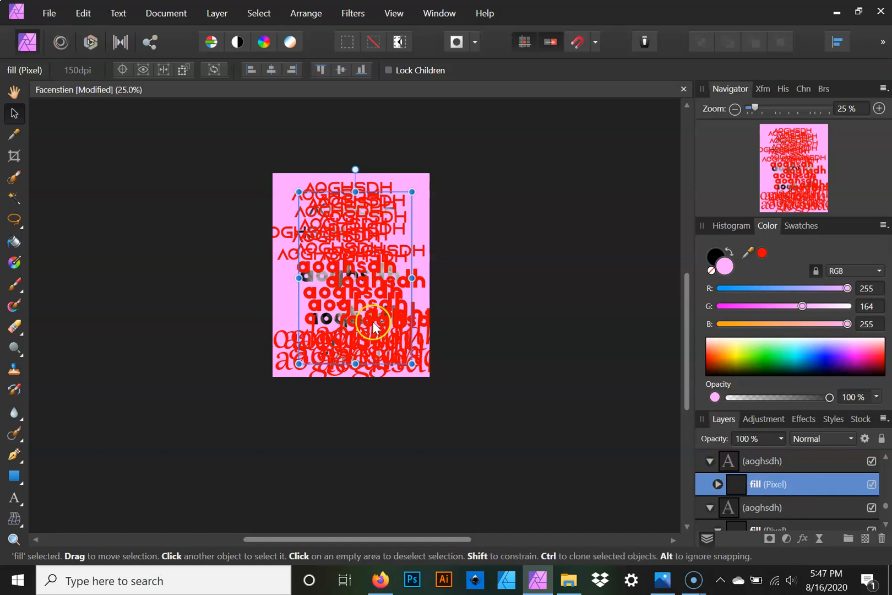
right_click(793, 486)
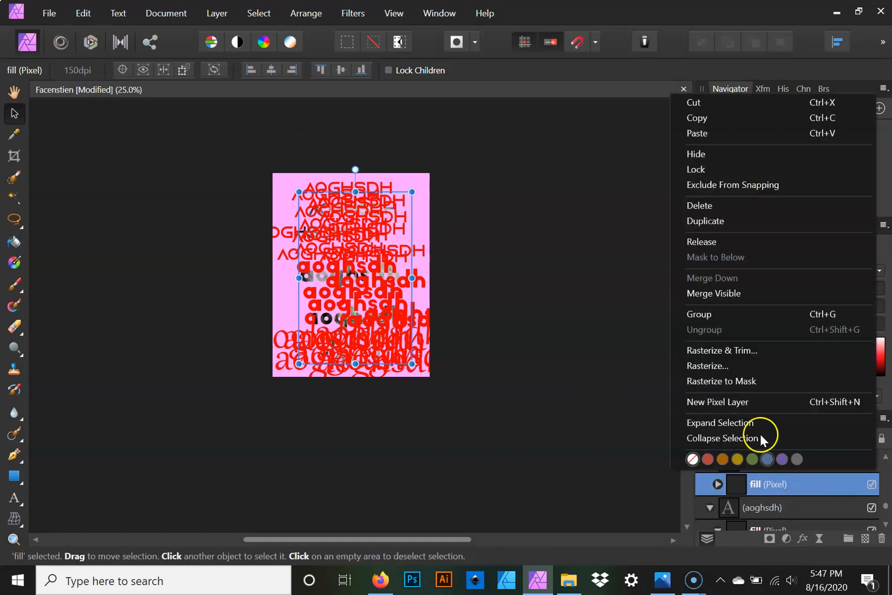
left_click(730, 222)
left_click_drag(776, 480, 767, 510)
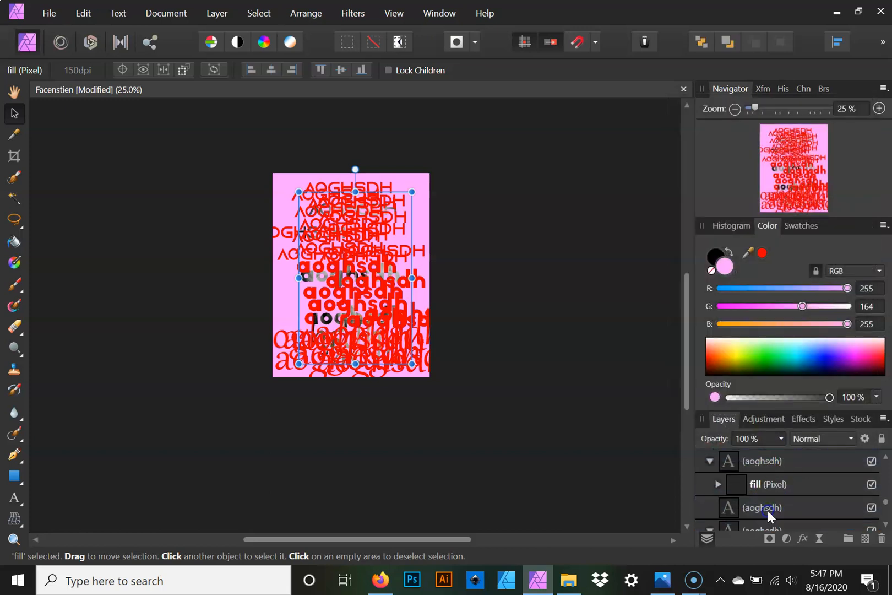
- Collapse the expanded fill and "aoghsdh" text layer near the end of the group
scroll(767, 510, "down", 1)
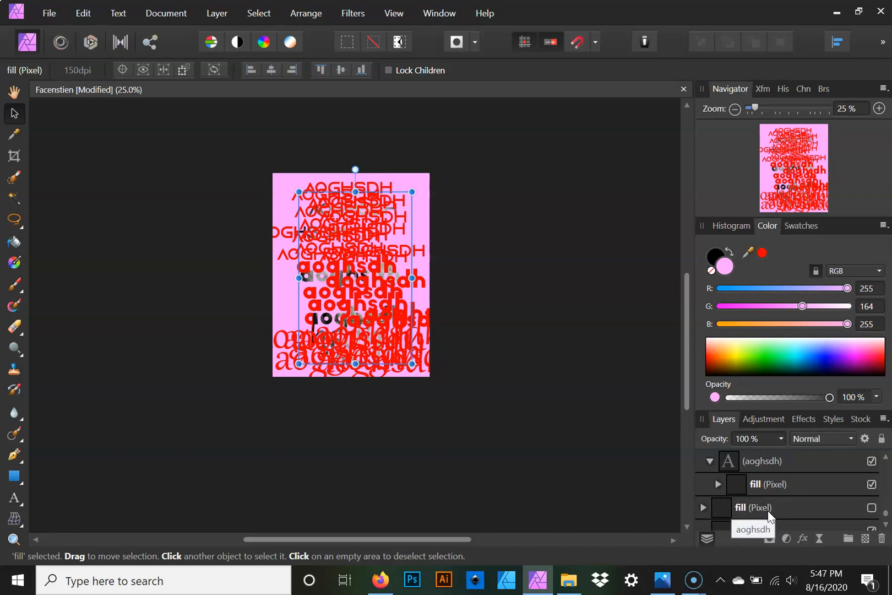
scroll(767, 510, "up", 1)
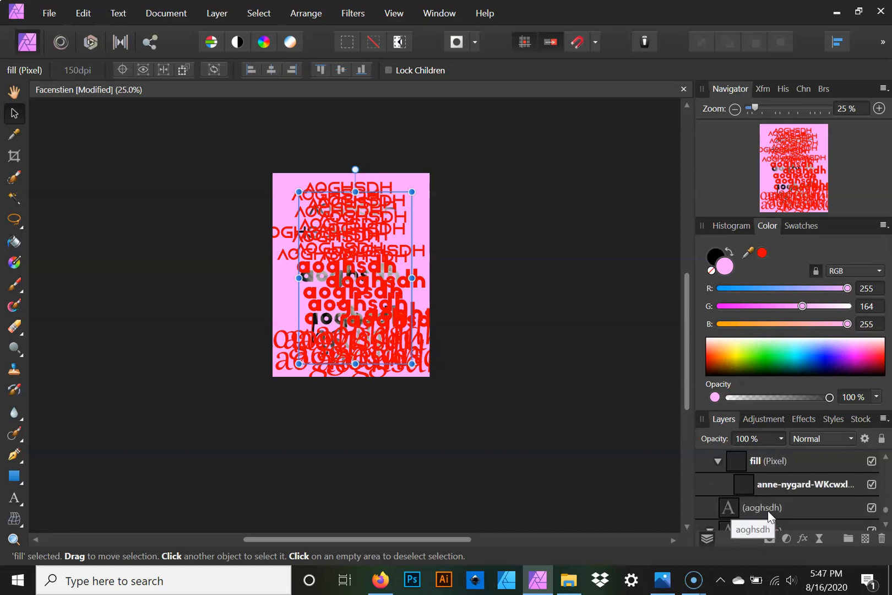
scroll(806, 526, "down", 1)
left_click(806, 516)
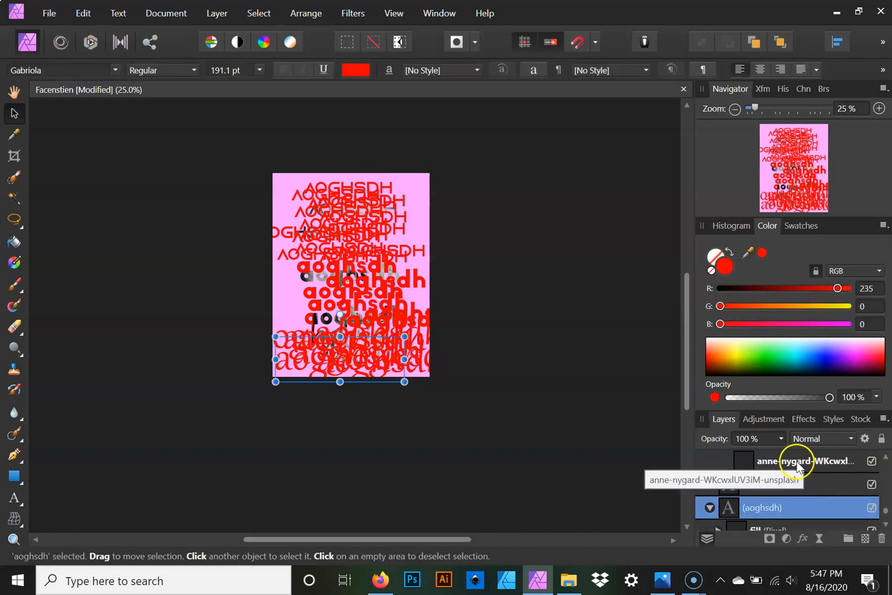
scroll(767, 469, "up", 1)
left_click(715, 506)
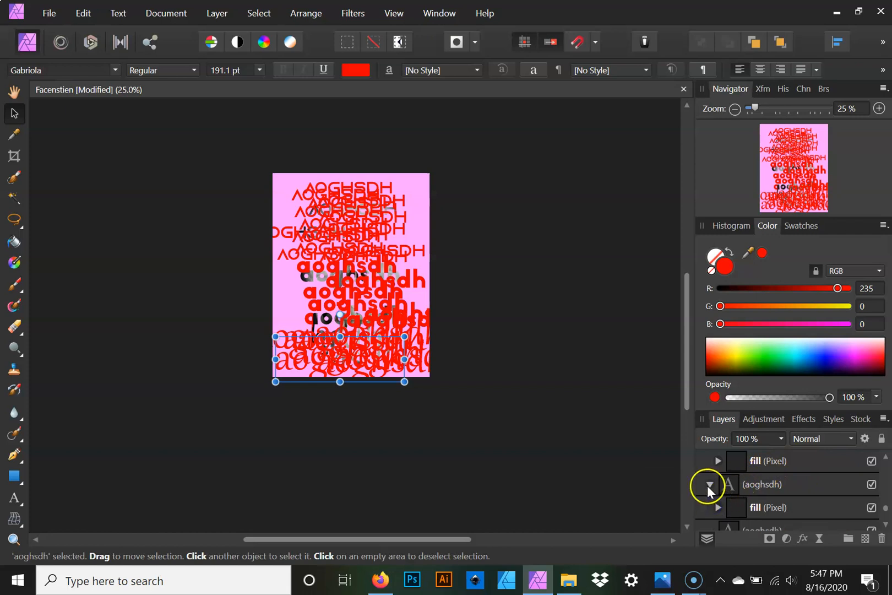
left_click(708, 485)
scroll(792, 517, "down", 1)
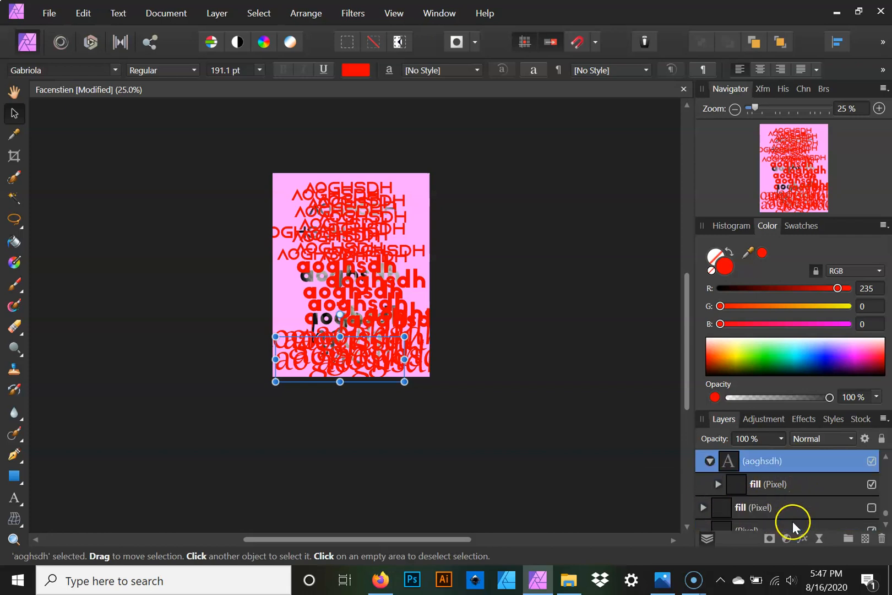
- Duplicate the bottommost text layer's clipped fill and clip the copy inside a still-red "aoghsdh" text layer above it
right_click(780, 483)
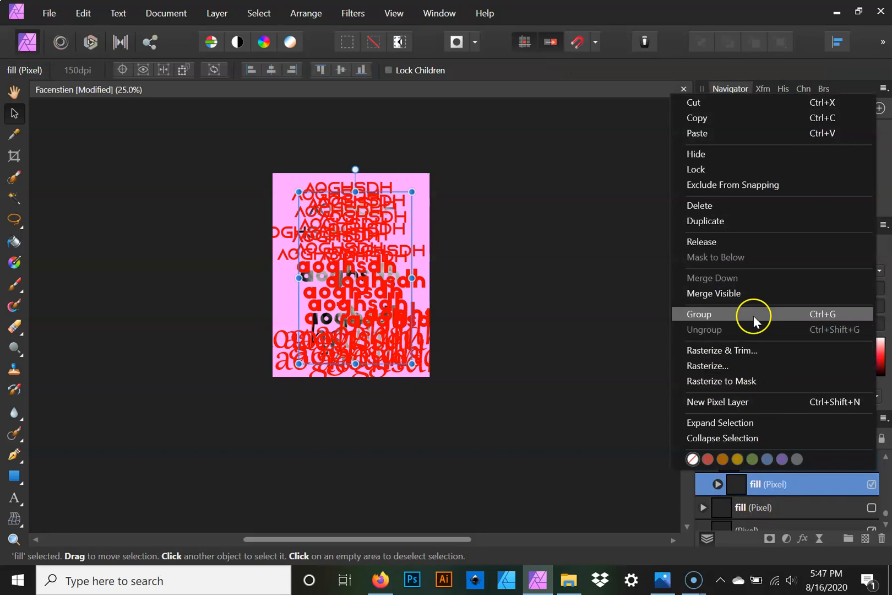
left_click(748, 220)
mouse_move(787, 495)
left_mouse_down()
mouse_move(786, 479)
mouse_move(789, 511)
mouse_move(776, 521)
mouse_move(776, 507)
left_mouse_up()
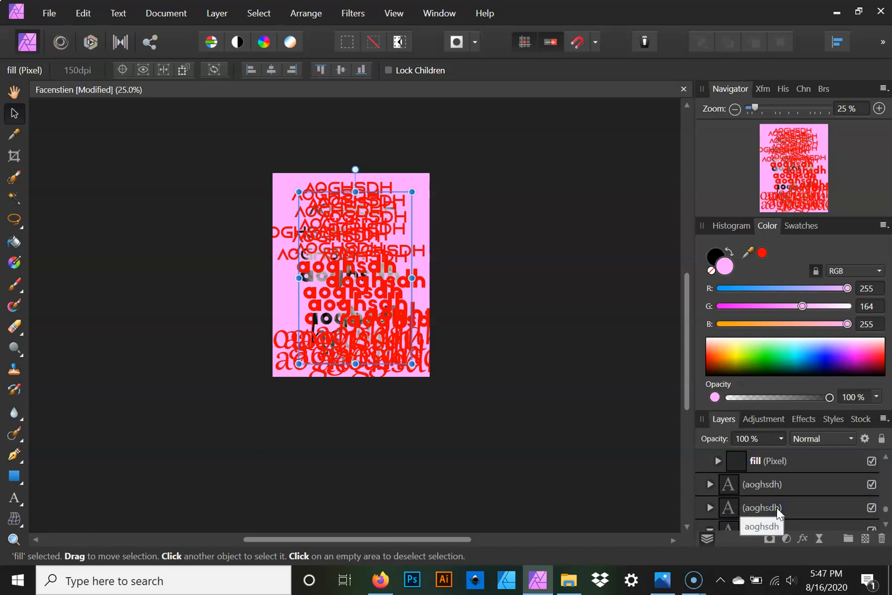
- Move the last clipped skull photo into the next "aoghsdh" text layer down, and clip a duplicate inside the text layer it came from
scroll(782, 500, "down", 1)
scroll(783, 500, "up", 2)
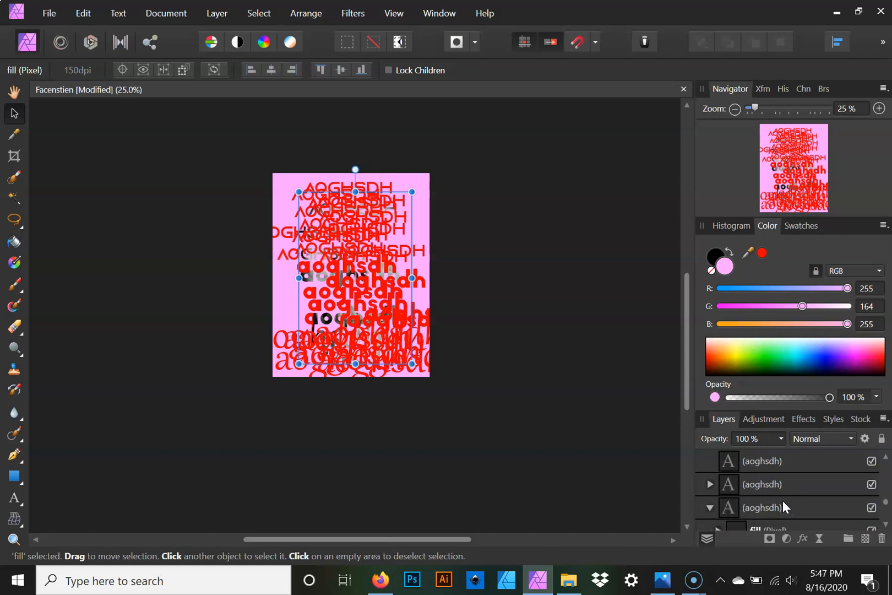
scroll(783, 499, "up", 2)
scroll(781, 497, "up", 2)
scroll(781, 498, "down", 12)
scroll(780, 498, "down", 1)
scroll(781, 497, "up", 2)
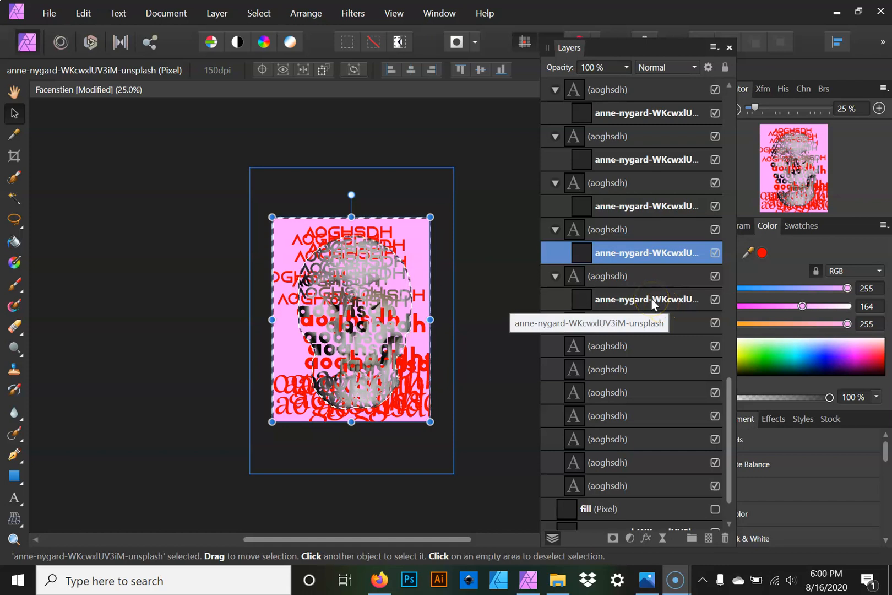
left_click_drag(652, 304, 636, 335)
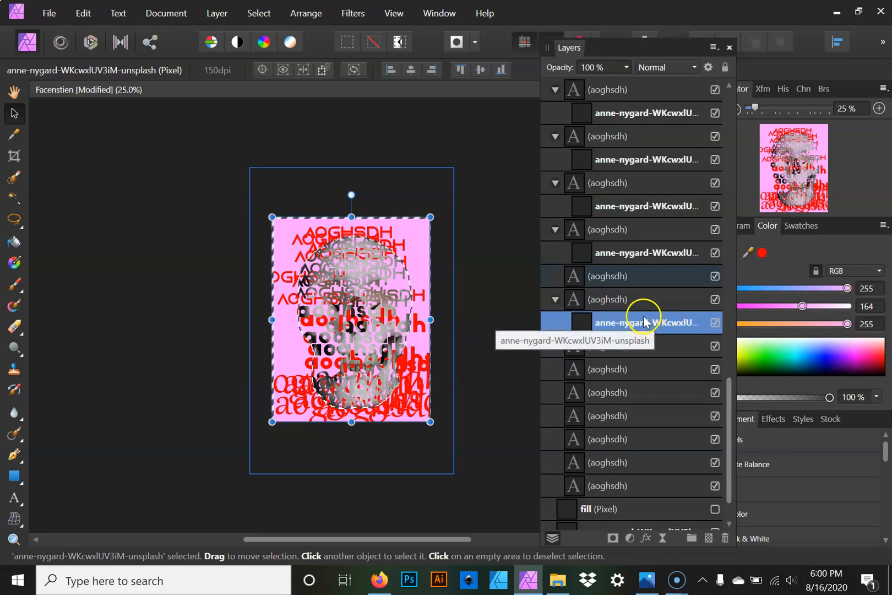
right_click(643, 322)
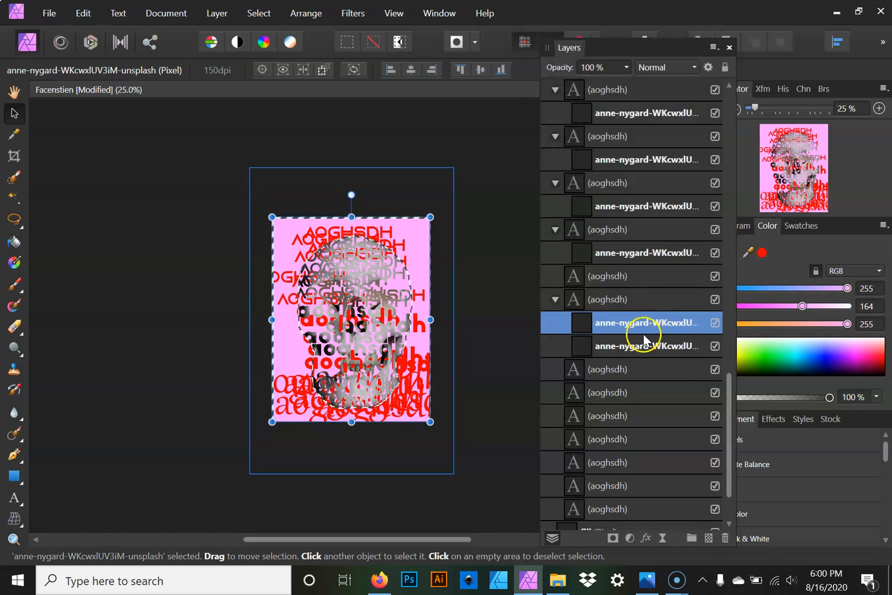
left_click_drag(633, 324, 642, 290)
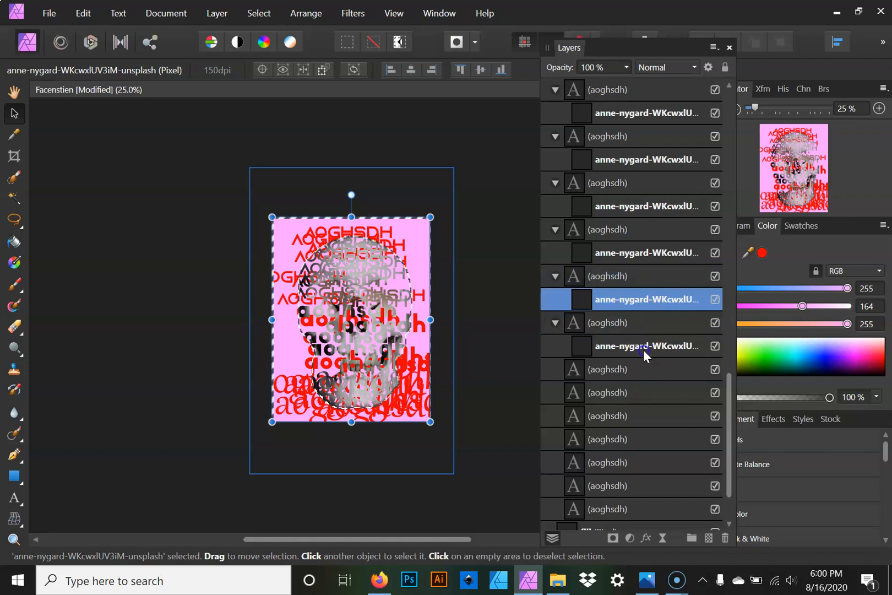
- Duplicate the lowest clipped skull photo and clip the copy inside the next unfilled "aoghsdh" text layer below it
left_click(643, 350)
right_click(643, 349)
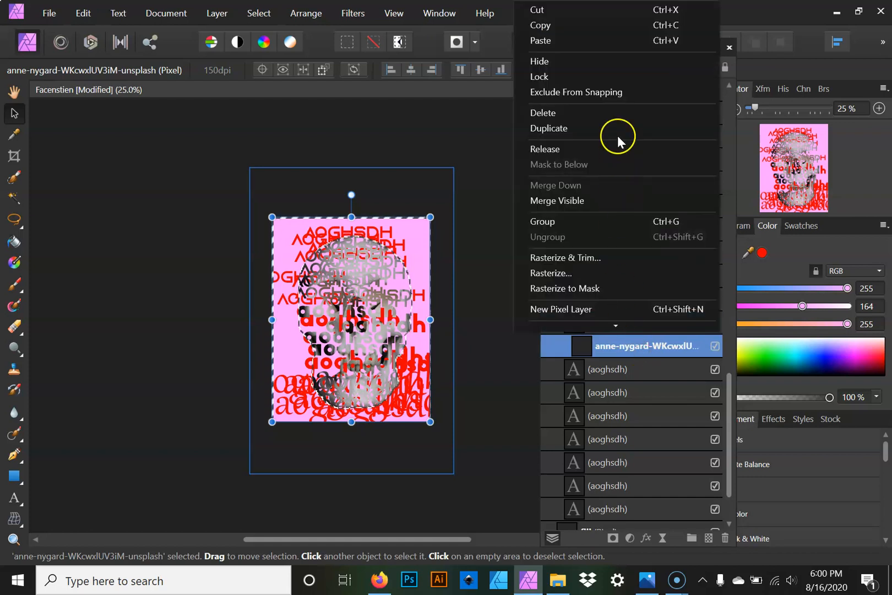
left_click(615, 128)
left_click_drag(641, 353, 650, 407)
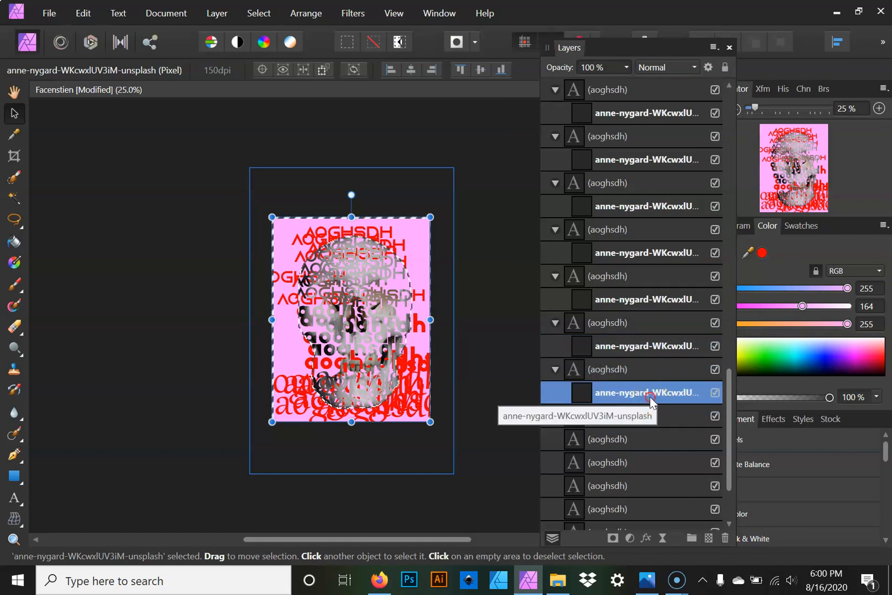
- Duplicate the clipped skull photo twice more, clipping one copy inside each of the next two unfilled "aoghsdh" text layers
right_click(650, 401)
left_click(587, 135)
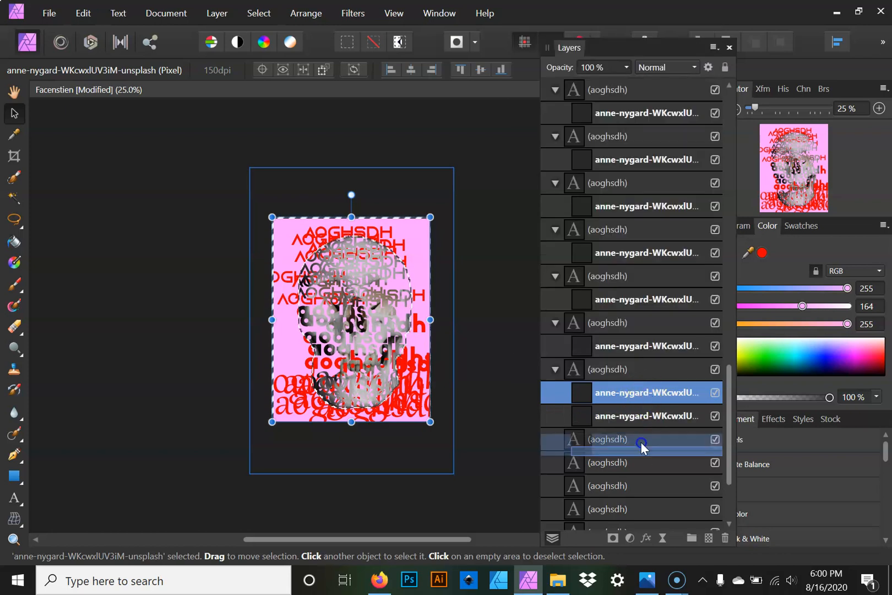
left_click_drag(642, 394, 640, 448)
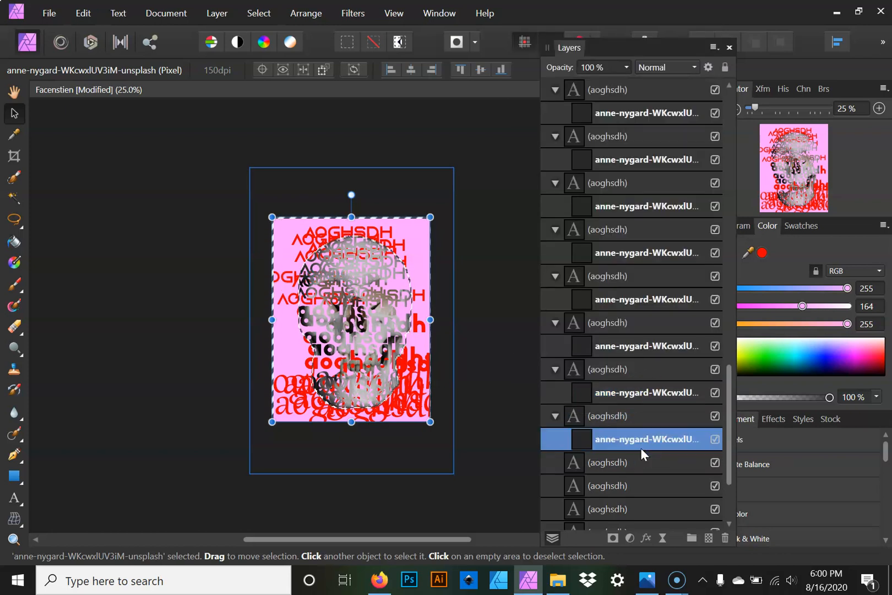
right_click(636, 445)
left_click(579, 178)
left_click_drag(651, 442, 644, 398)
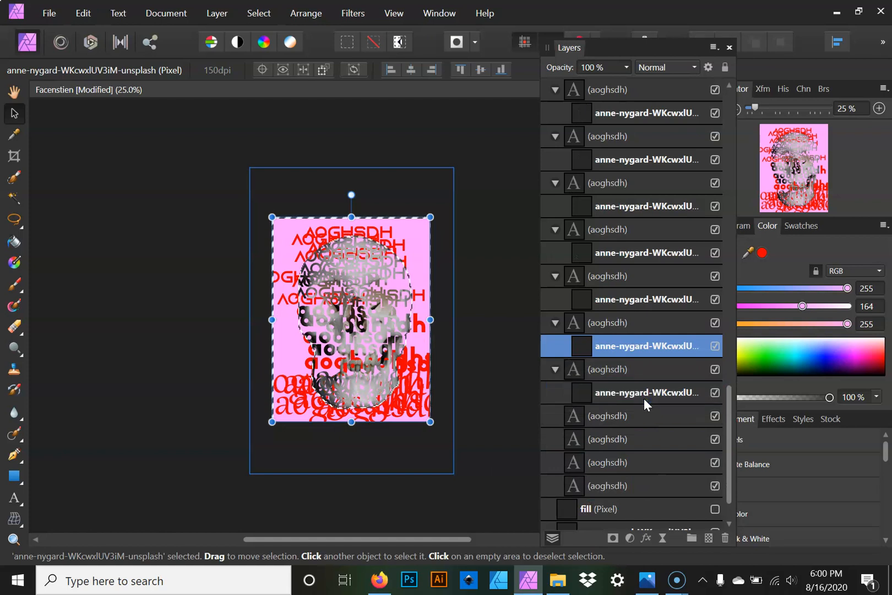
- Continue down the group, clipping a duplicate of the skull photo inside each of the following two plain "aoghsdh" text layers
right_click(644, 393)
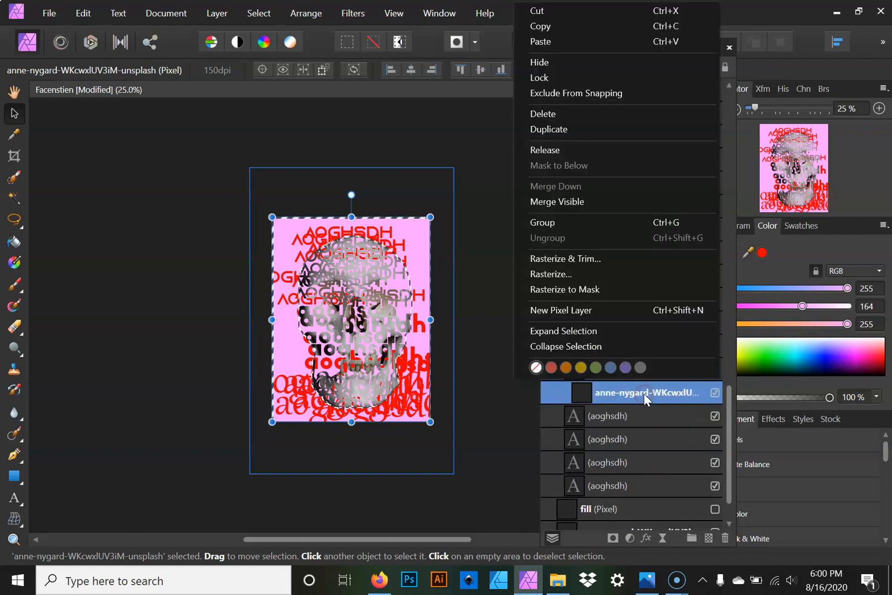
left_click(583, 129)
left_click_drag(650, 396, 652, 445)
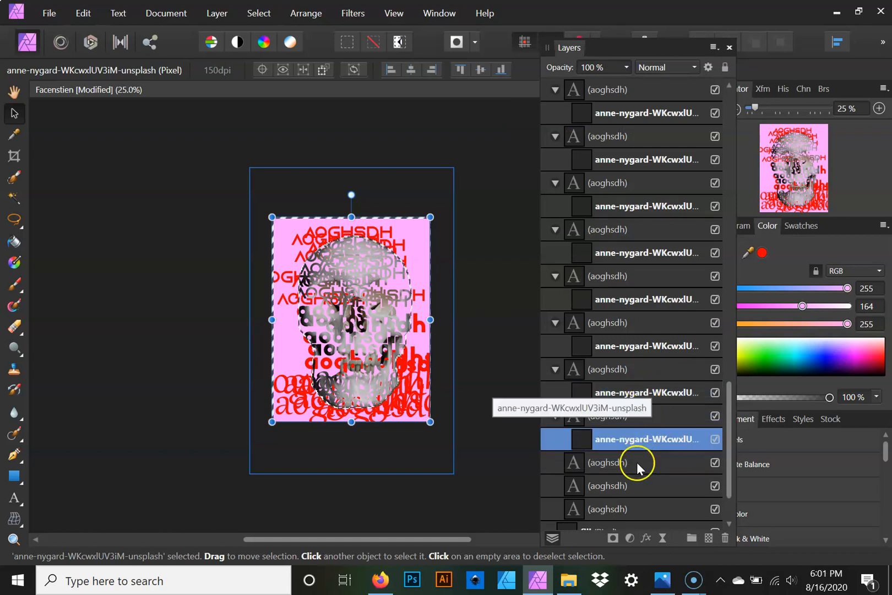
right_click(645, 439)
left_click(598, 177)
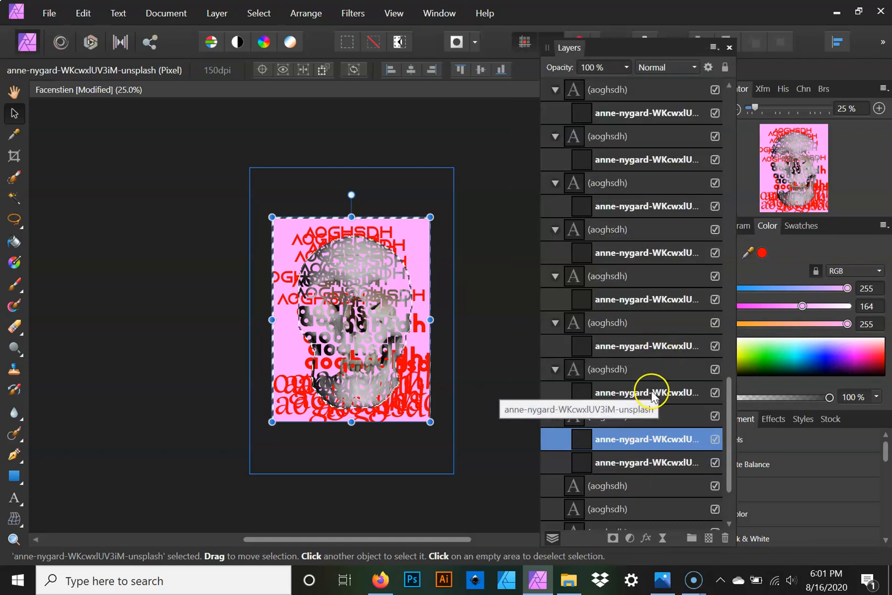
left_click_drag(641, 440, 649, 421)
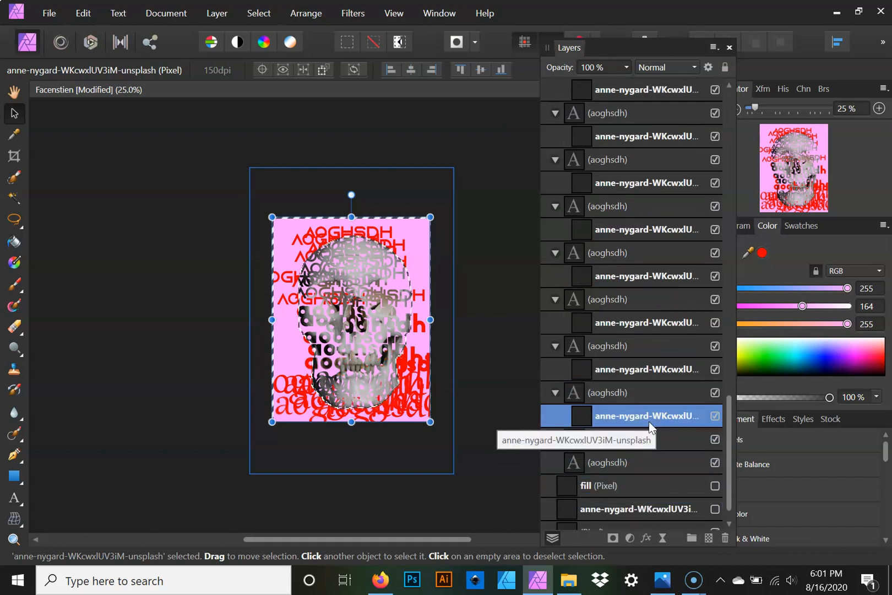
- Clip duplicates of the skull photo inside the last two unfilled "aoghsdh" text layers at the end of the group
left_click(642, 370)
right_click(643, 371)
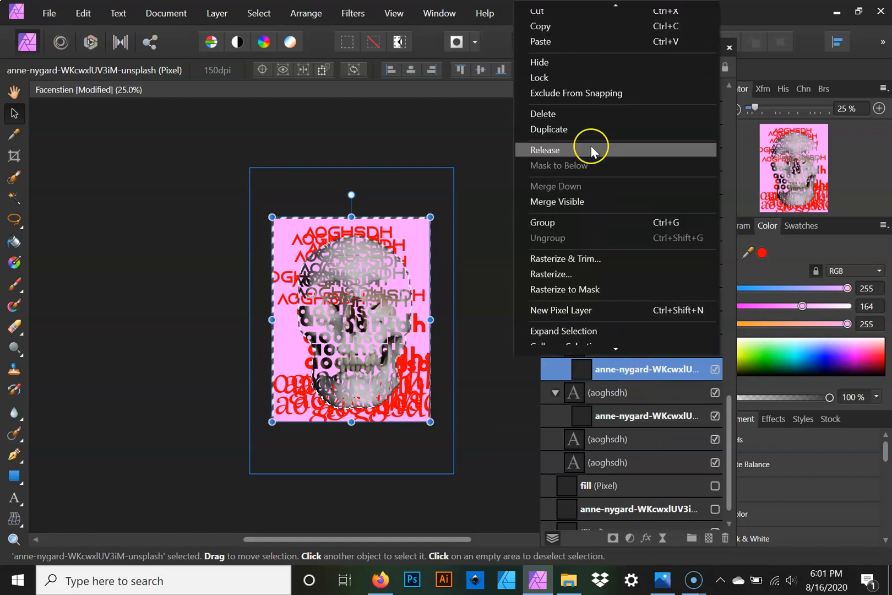
left_click(607, 193)
left_click_drag(641, 369, 628, 472)
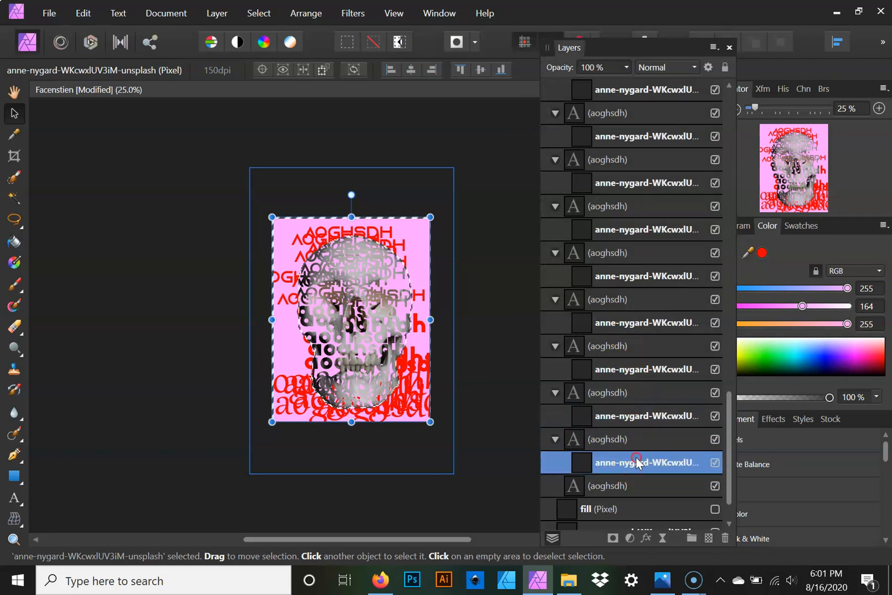
right_click(636, 462)
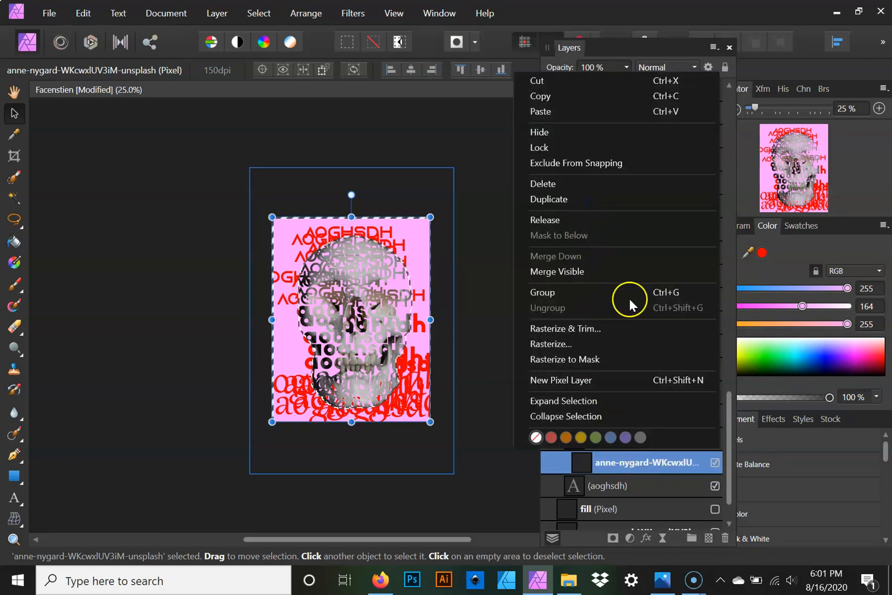
left_click(634, 396)
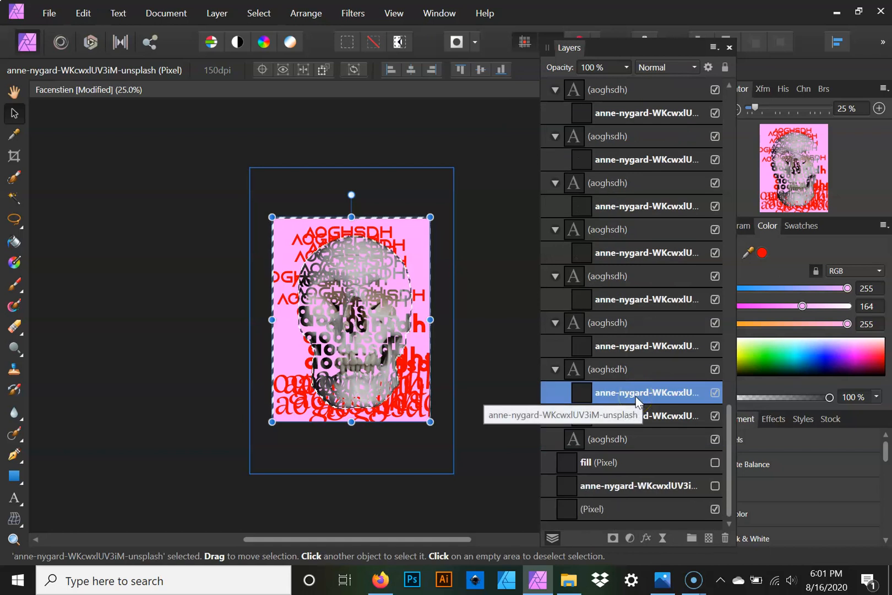
left_click_drag(630, 417, 629, 447)
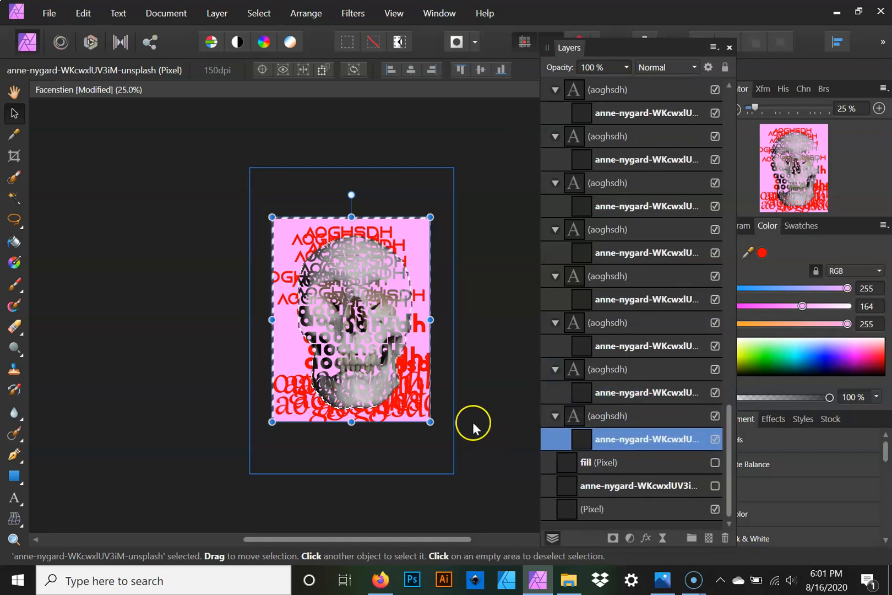
- Select the text overlapping the skull's jaw on the canvas, and select the skull photo nested inside its layer
left_click(428, 379)
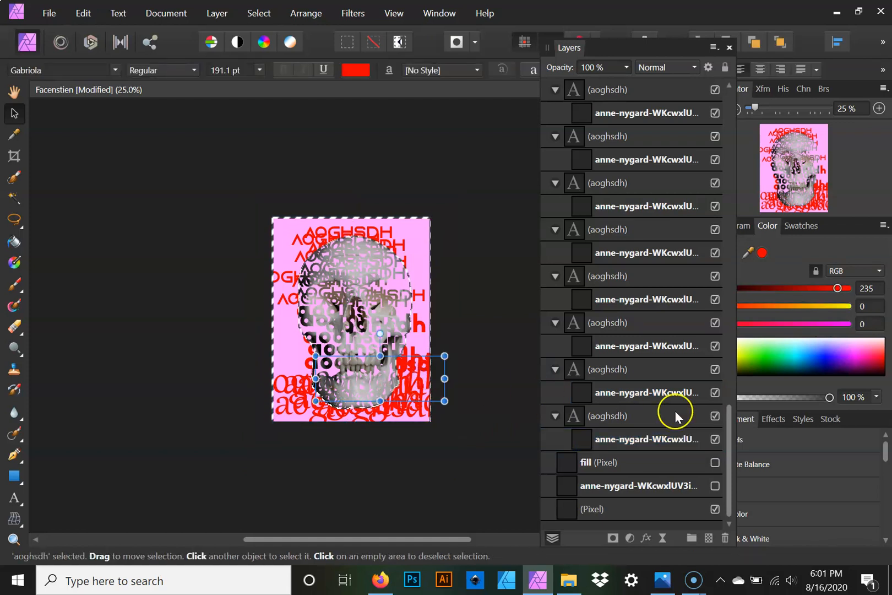
scroll(675, 413, "up", 16)
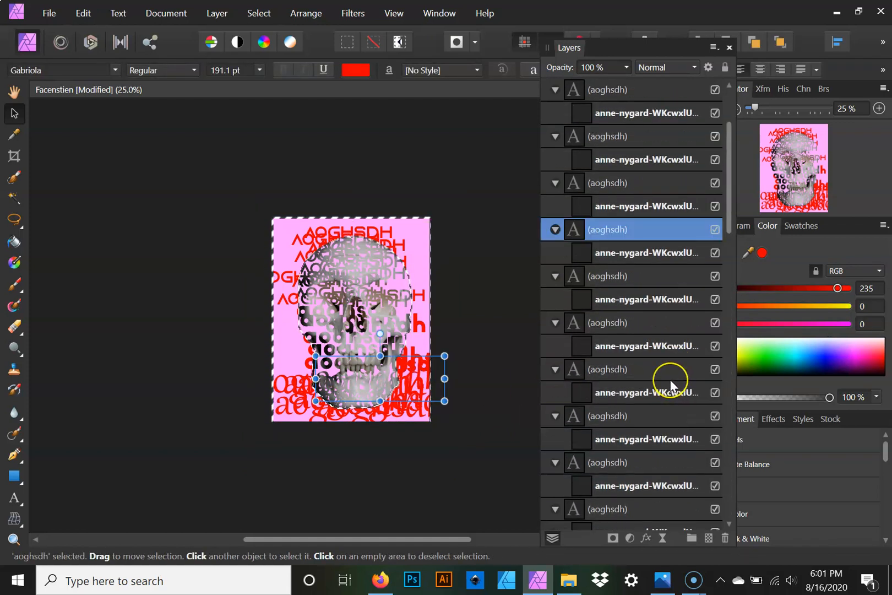
scroll(670, 380, "up", 3)
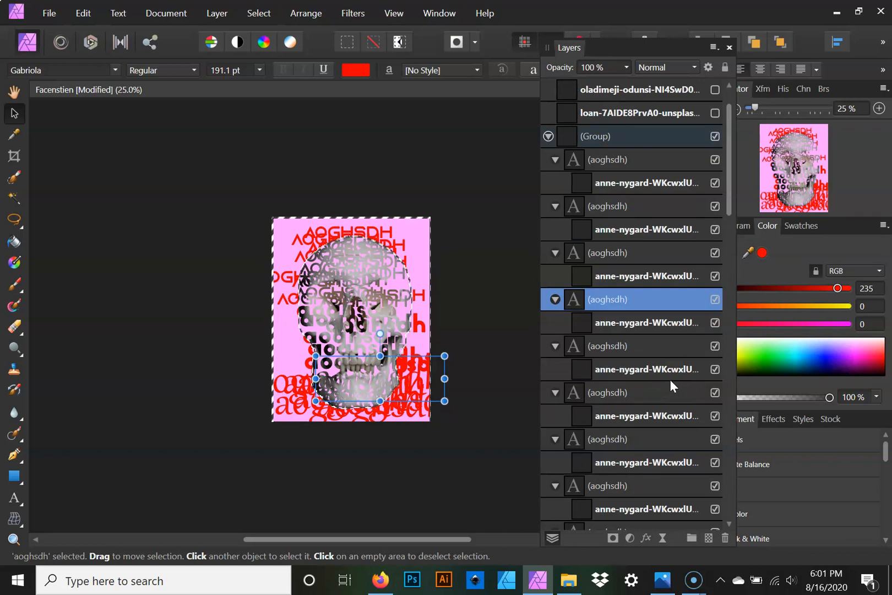
left_click(644, 327)
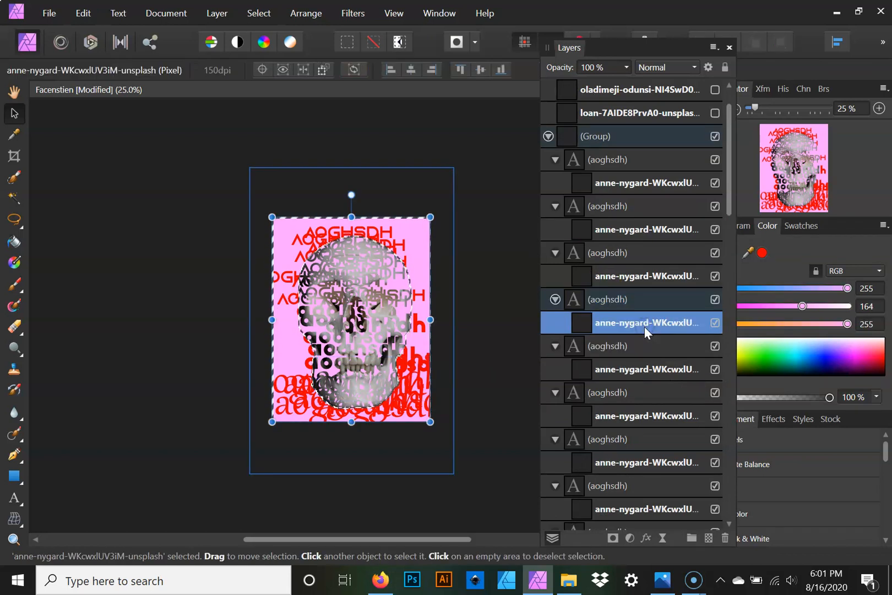
left_click(645, 328)
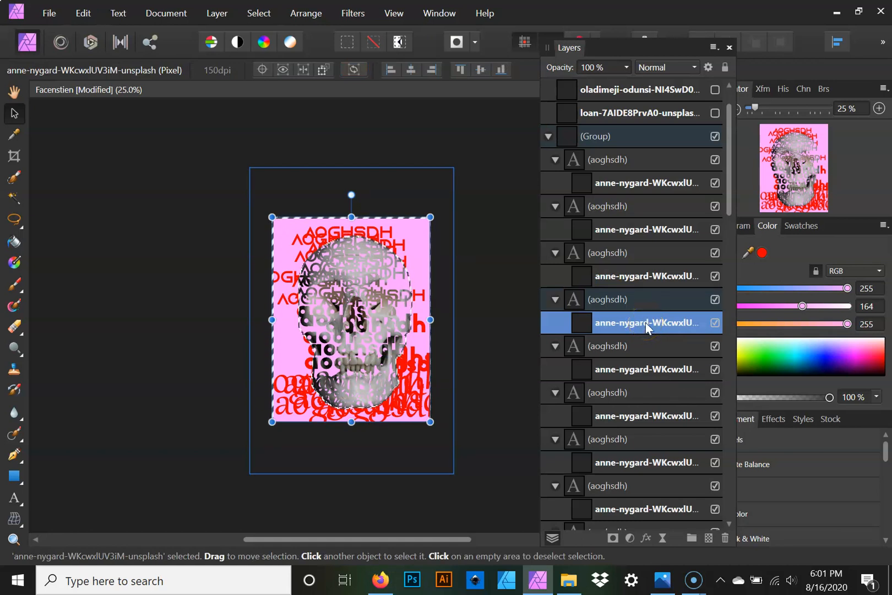
- Inspect the skull photo copies nested inside the upper "aoghsdh" text layers of the group, selecting them one after another
left_click(634, 375)
left_click(647, 410)
left_click(647, 410)
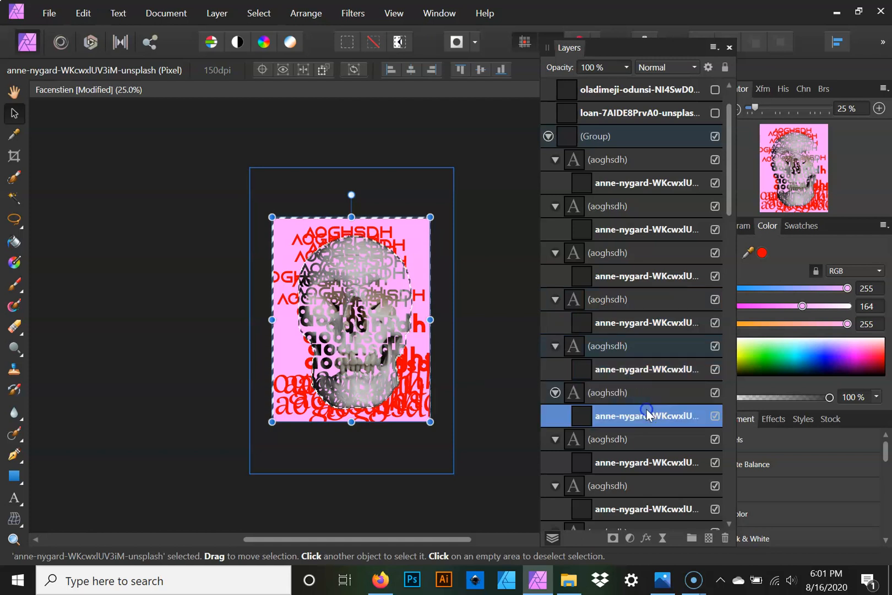
left_click(649, 462)
left_click(637, 277)
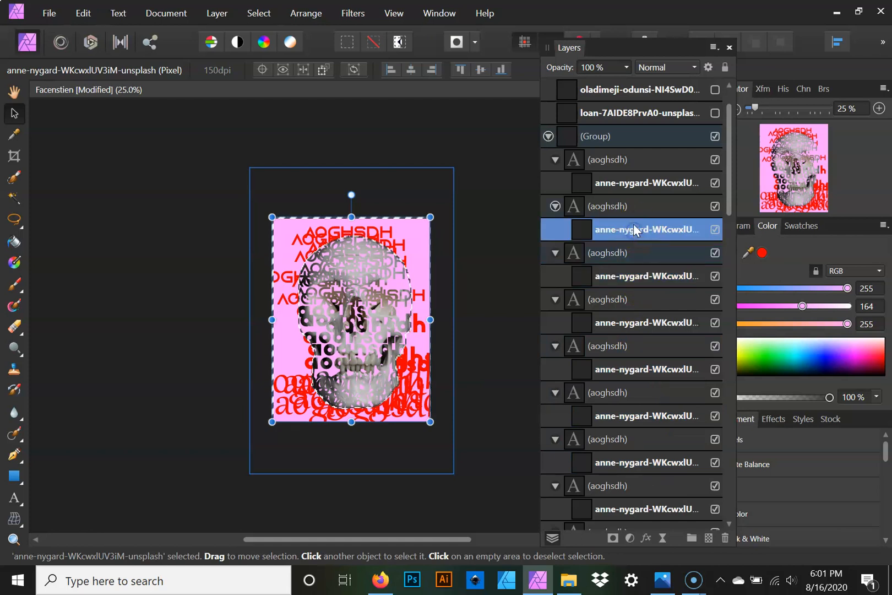
left_click(630, 182)
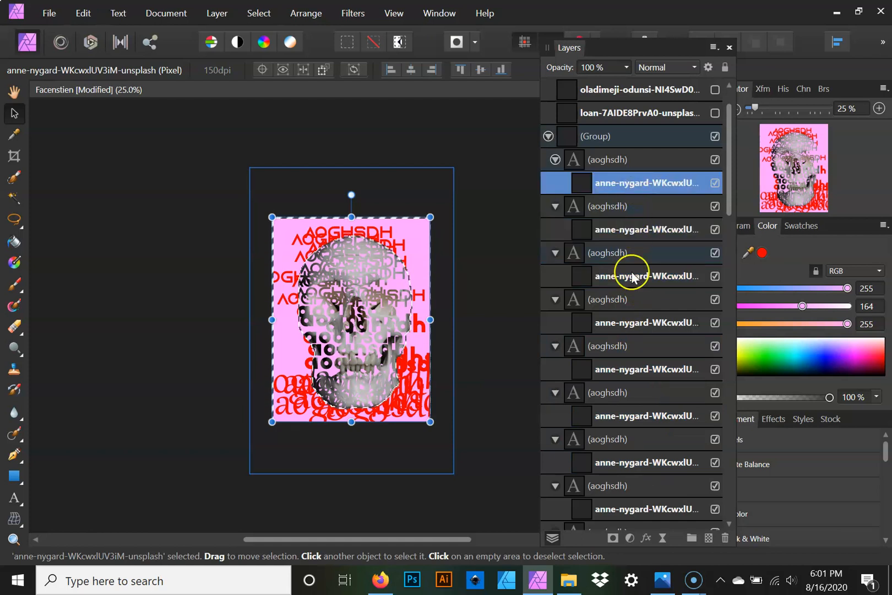
- Check the nested skull photo copies through the remaining "aoghsdh" text layers, down to the end of the group
scroll(632, 324, "down", 1)
scroll(632, 323, "down", 2)
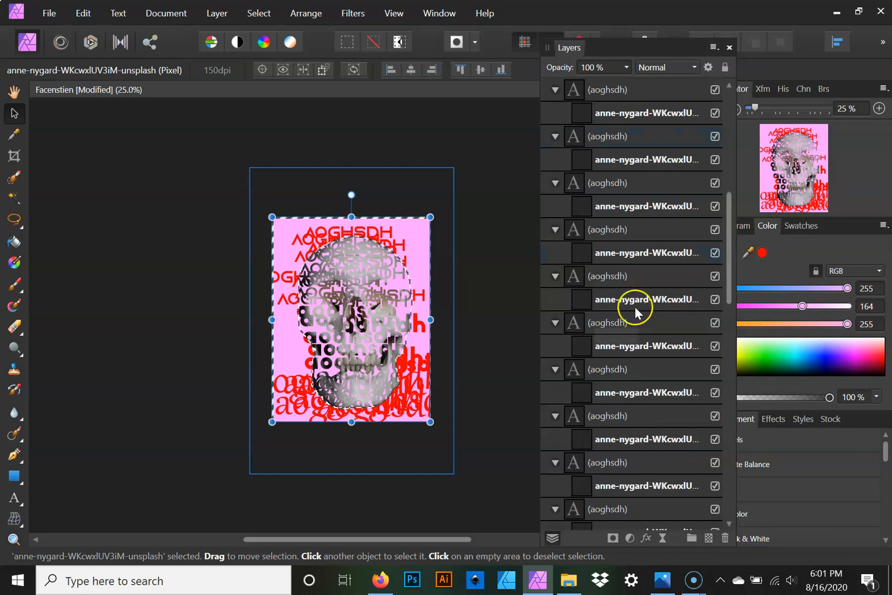
left_click(635, 305)
left_click(630, 346)
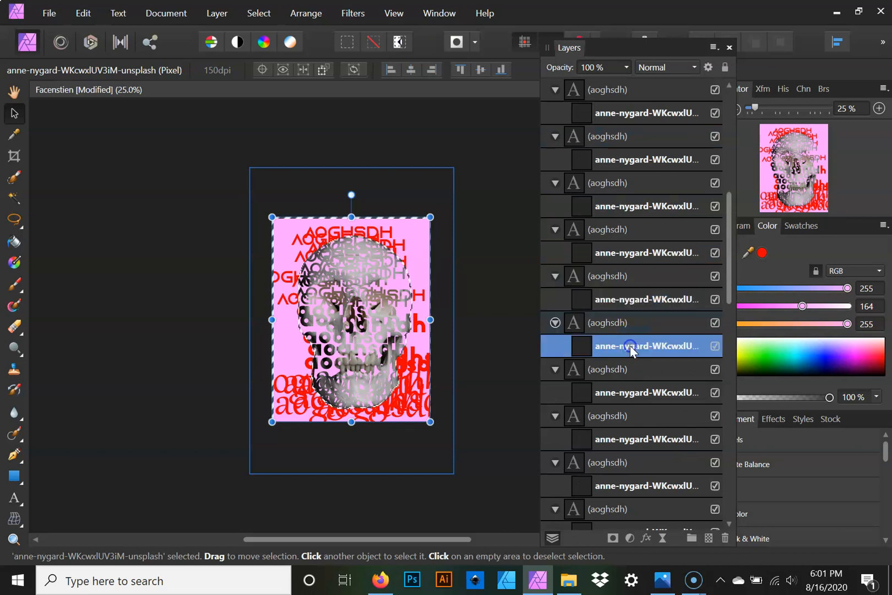
left_click_drag(637, 356, 639, 490)
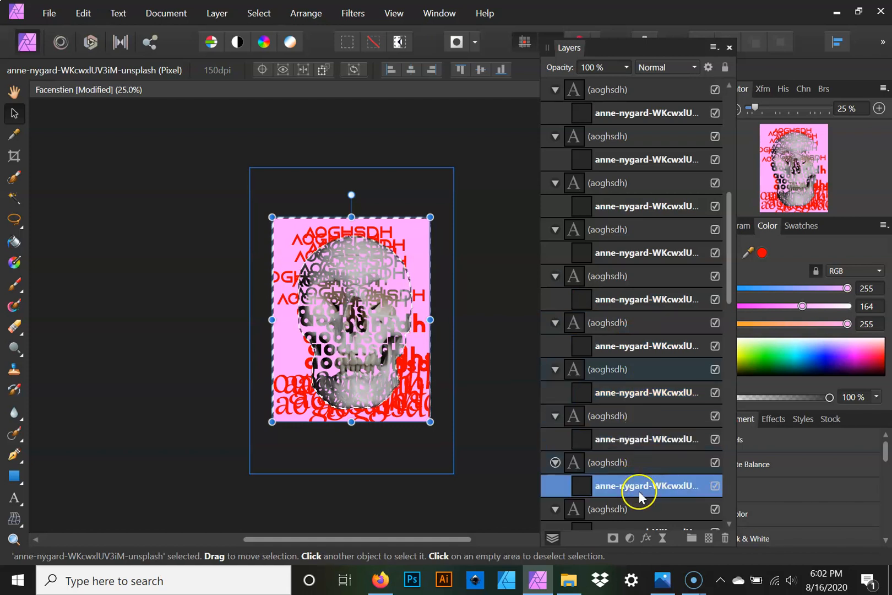
scroll(641, 473, "down", 1)
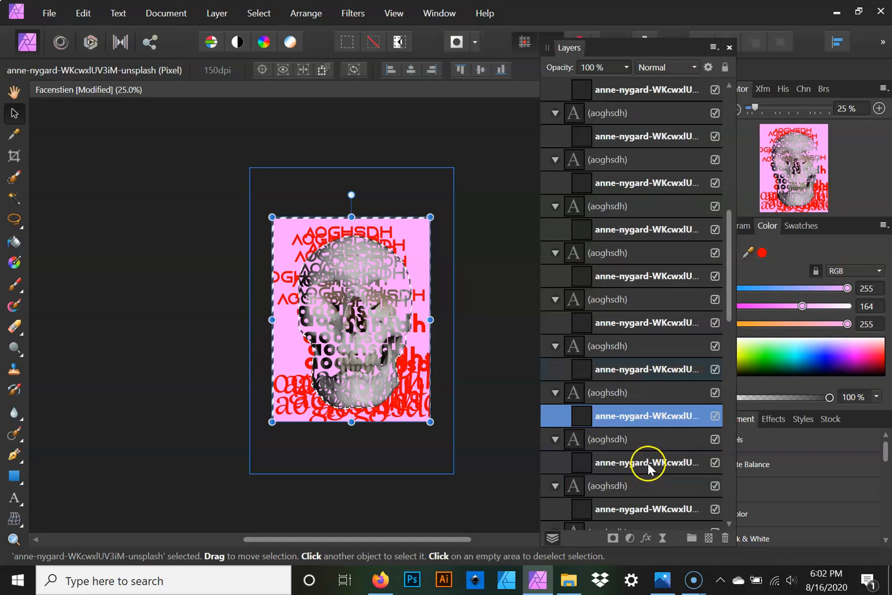
left_click(648, 464)
left_click_drag(648, 461, 648, 506)
scroll(648, 506, "down", 1)
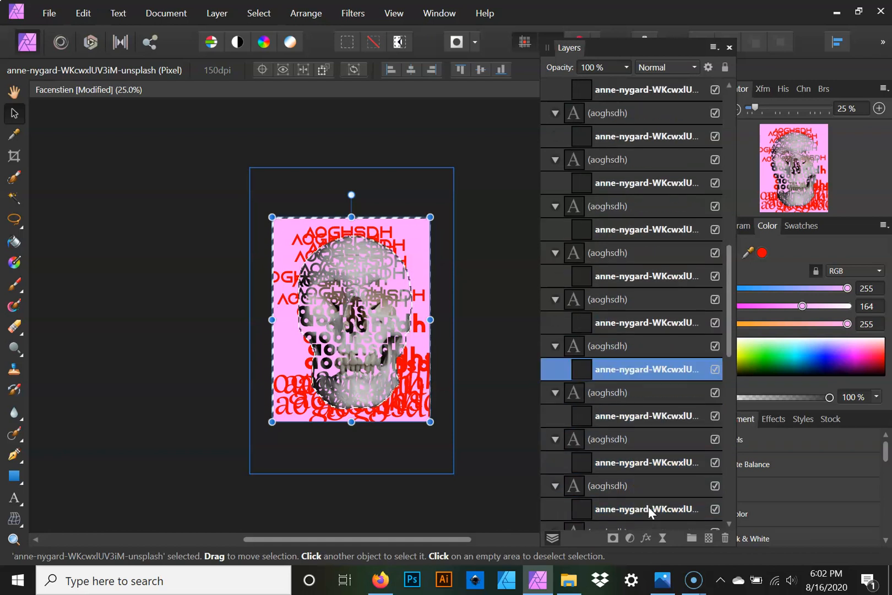
left_click(641, 417)
left_click_drag(642, 419, 639, 508)
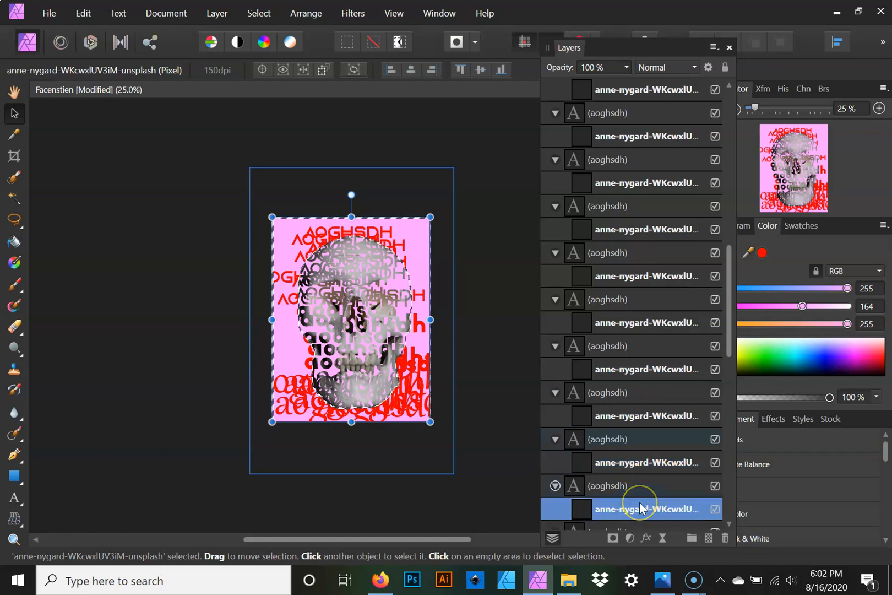
scroll(640, 502, "down", 5)
left_click(640, 345)
left_click_drag(640, 345, 639, 394)
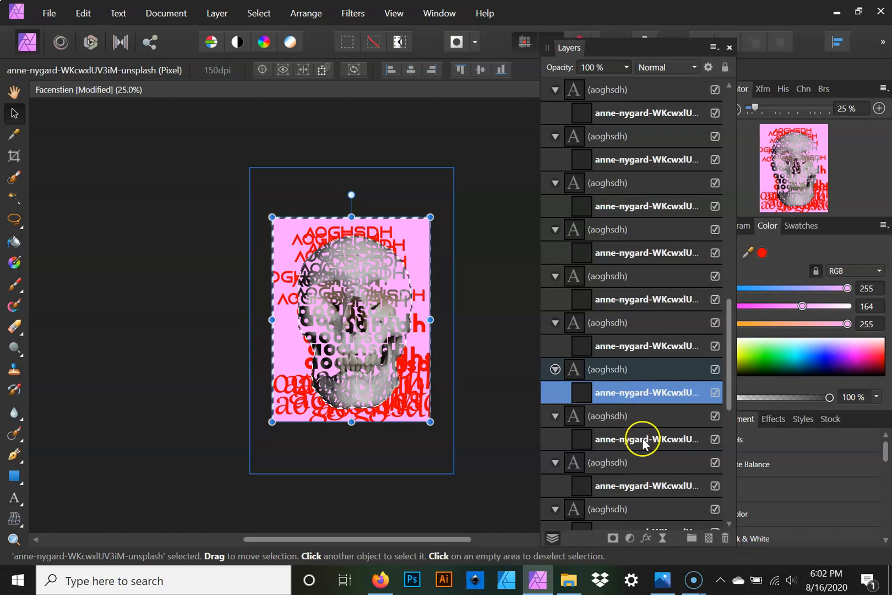
left_click_drag(643, 440, 645, 445)
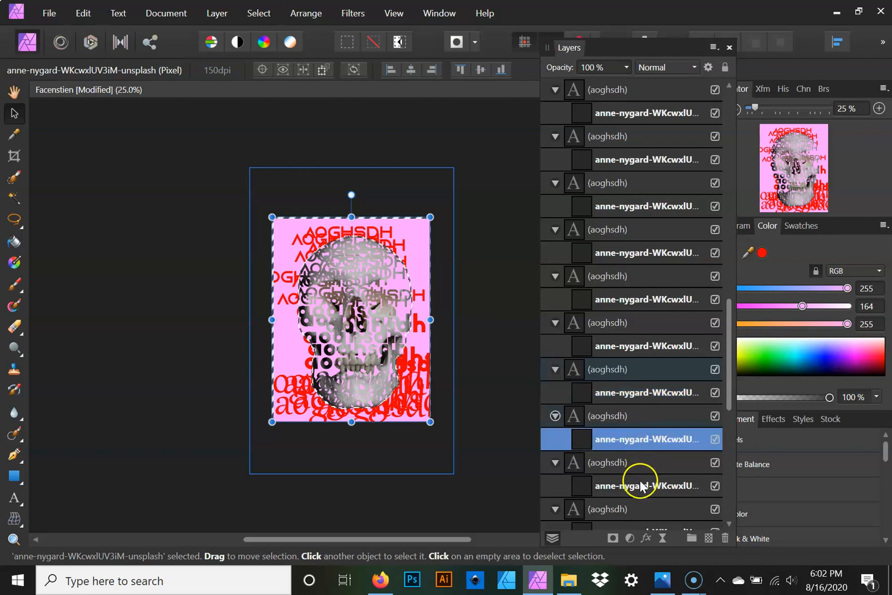
left_click_drag(641, 486, 640, 485)
scroll(640, 480, "down", 1)
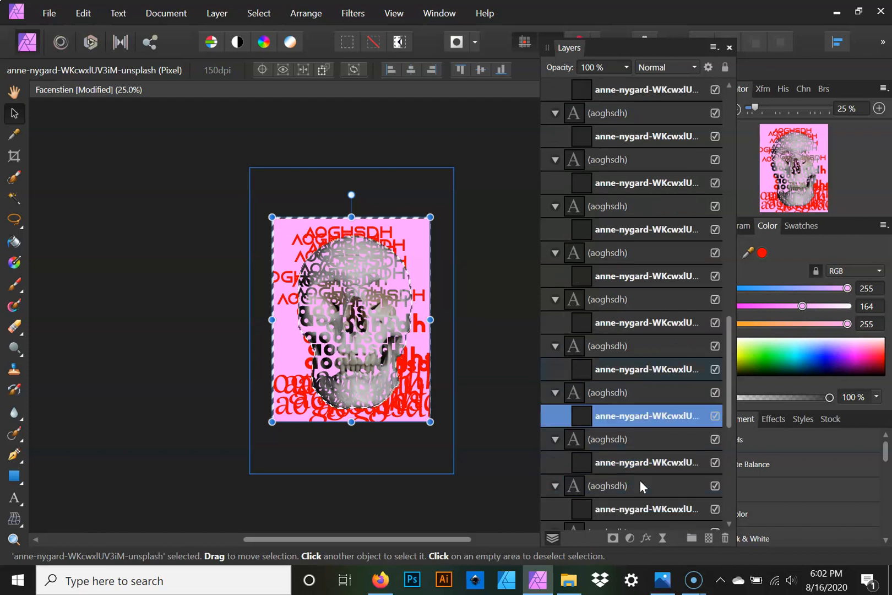
left_click(646, 461)
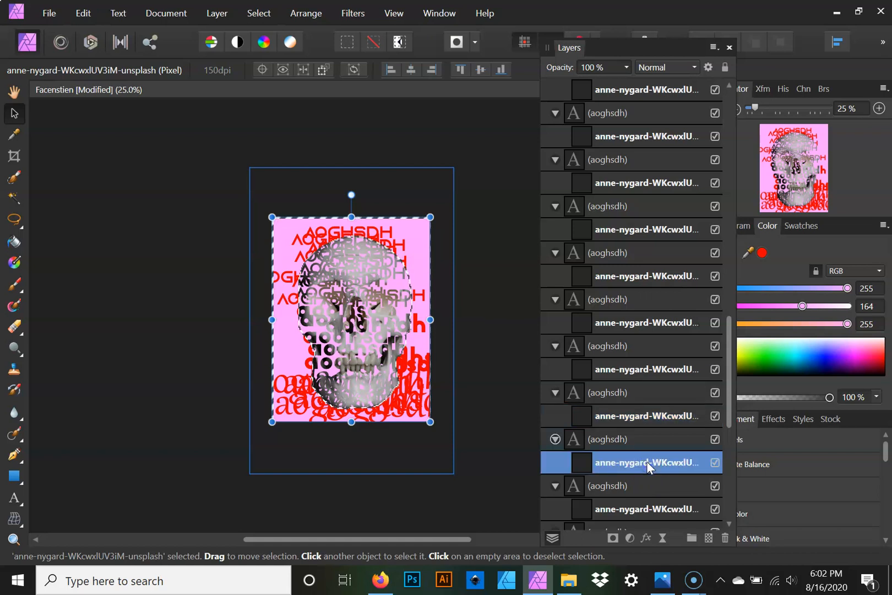
scroll(646, 461, "down", 1)
left_click(653, 439)
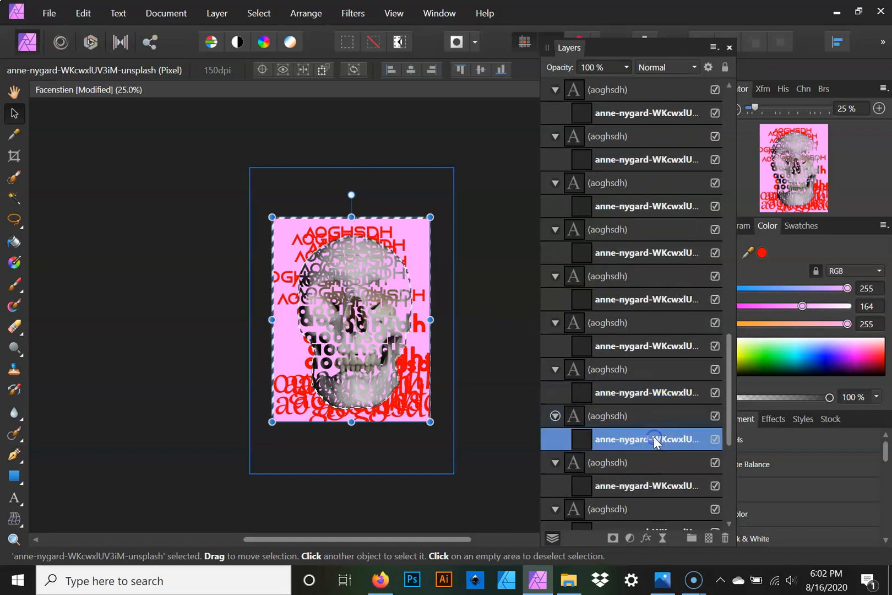
left_click(638, 485)
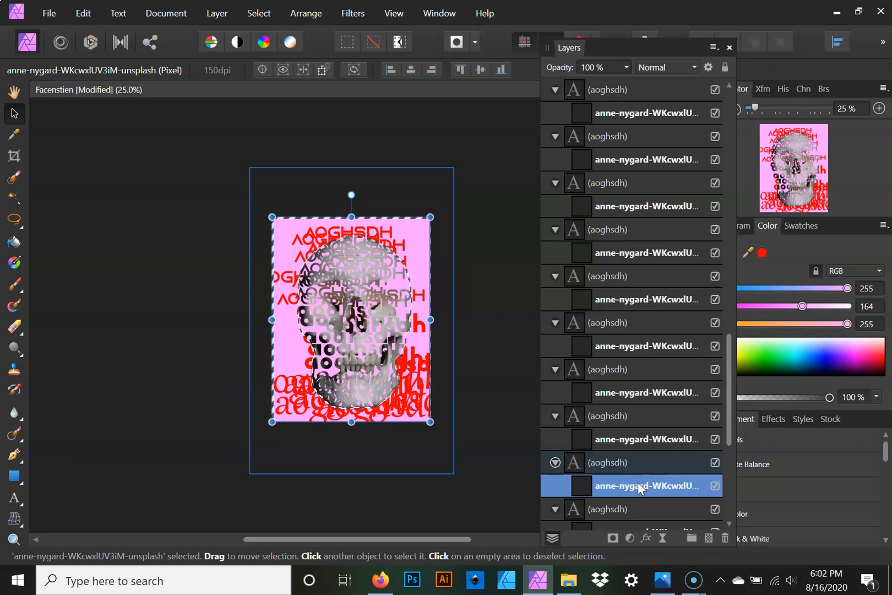
scroll(640, 487, "down", 1)
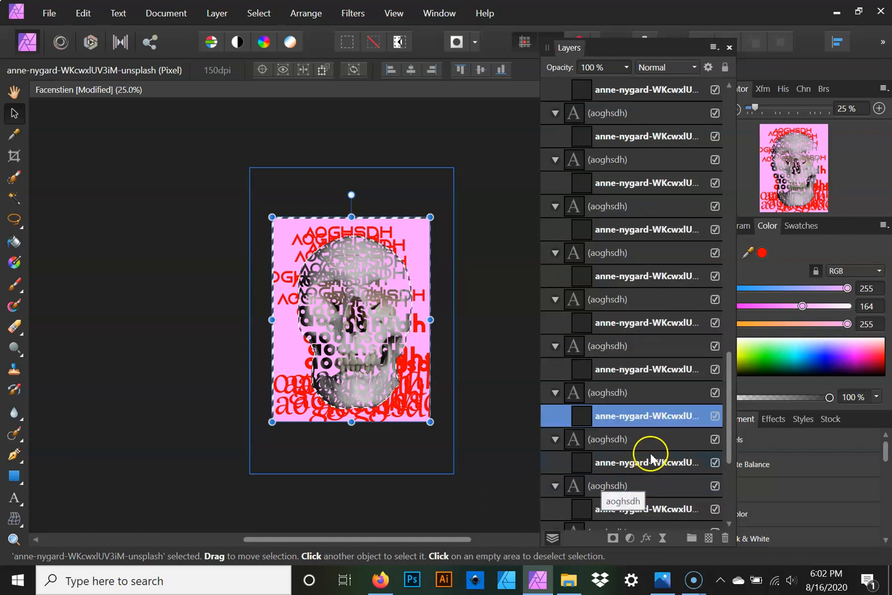
left_click(648, 462)
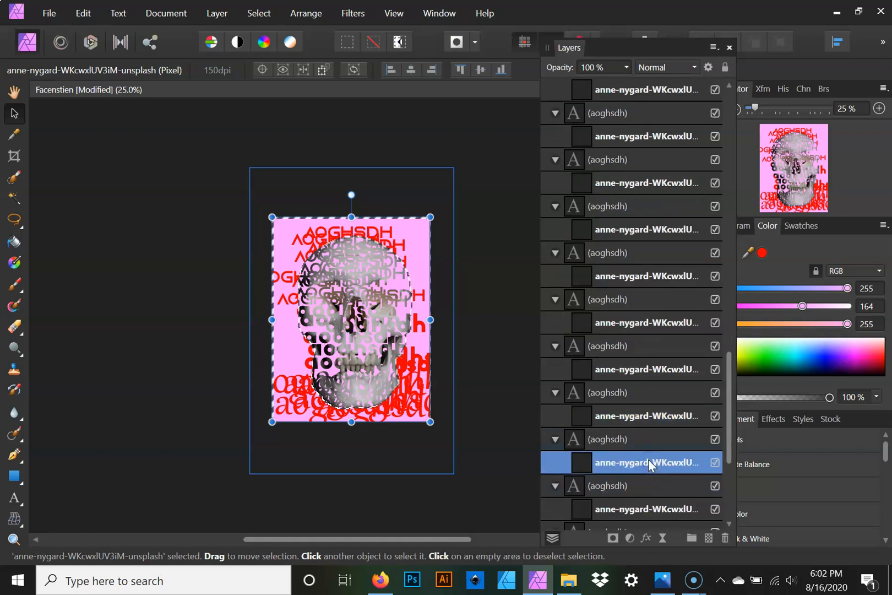
scroll(648, 459, "down", 1)
left_click(650, 444)
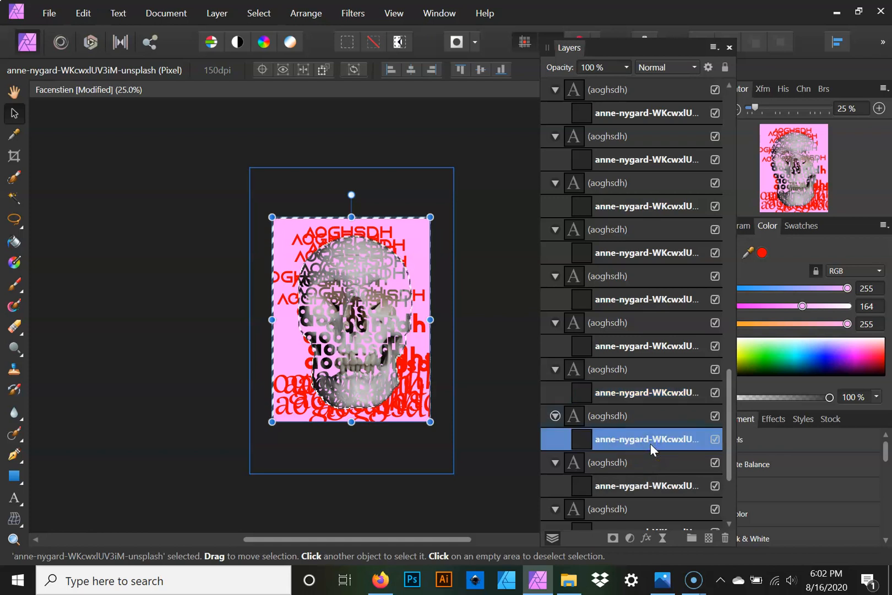
scroll(650, 443, "down", 2)
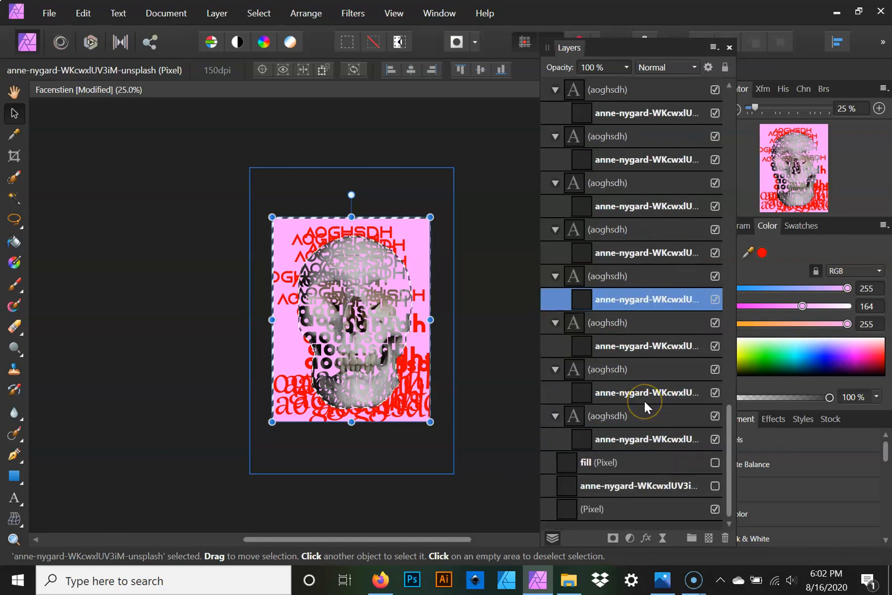
- Preview the artwork without its pink background by temporarily hiding the bottom pixel layer
left_click(716, 509)
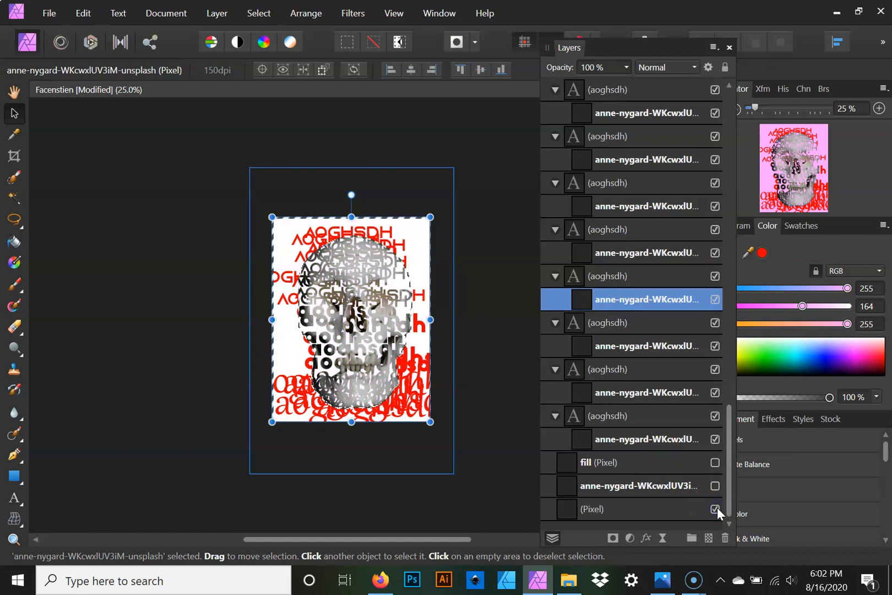
left_click(716, 510)
scroll(599, 436, "up", 4)
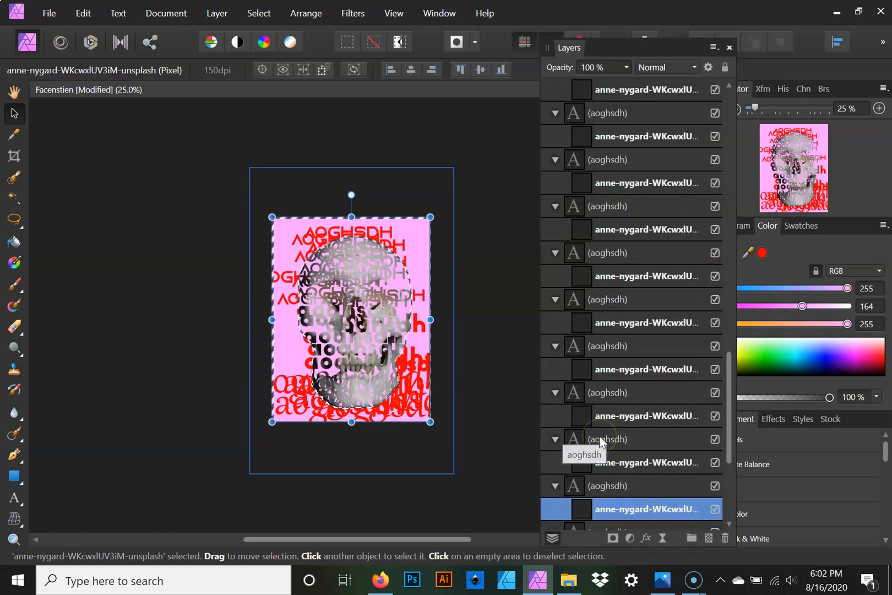
- Shift the topmost "AOGHSDH" text slightly to the right above the skull, and check its layer by hiding and reshowing it
left_click(394, 254)
left_click_drag(394, 254, 397, 237)
scroll(613, 304, "down", 1)
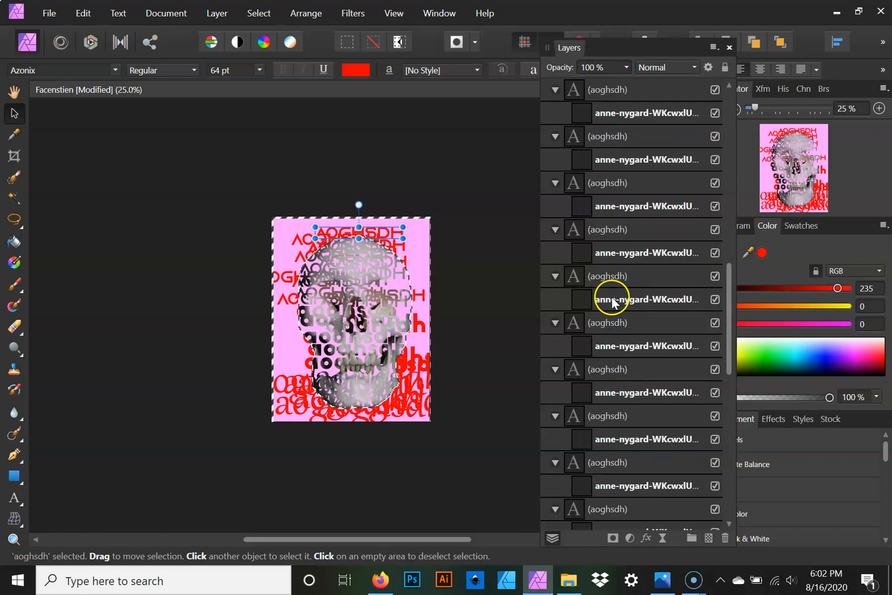
scroll(610, 298, "up", 5)
scroll(692, 420, "down", 2)
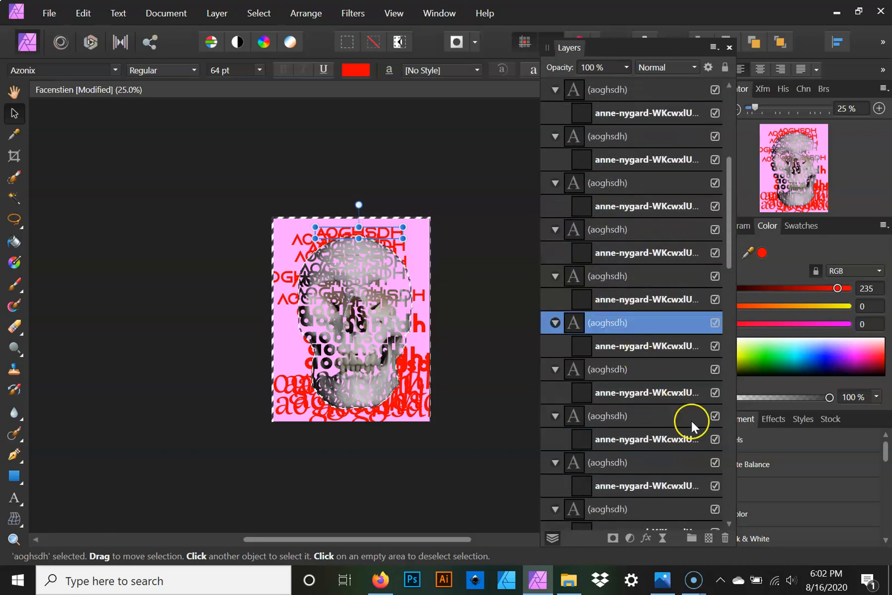
left_click(715, 323)
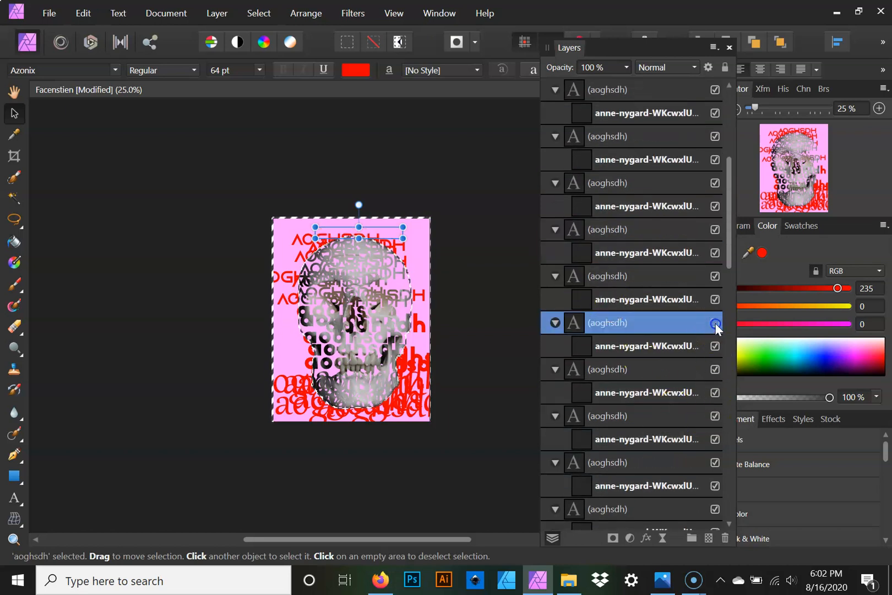
left_click(715, 323)
- Try moving the text line across the skull's eyes and the whole text group on the canvas, undoing each move
left_click_drag(394, 294, 374, 288)
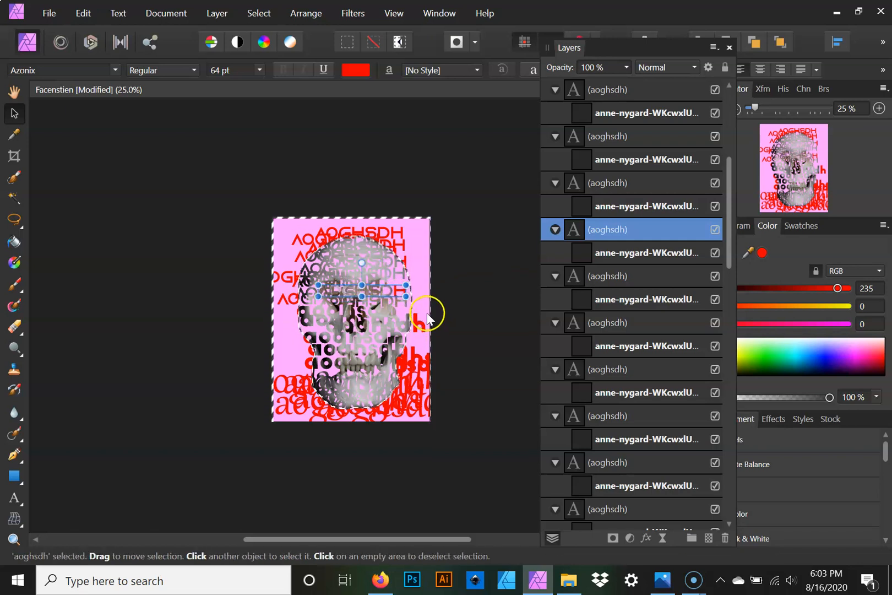
key("ctrl+z")
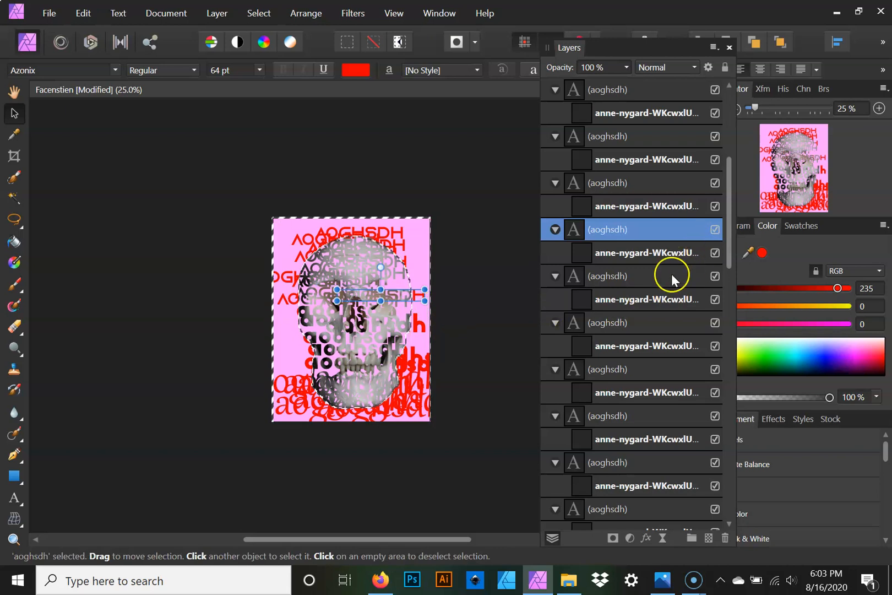
scroll(641, 305, "up", 5)
left_click(616, 185)
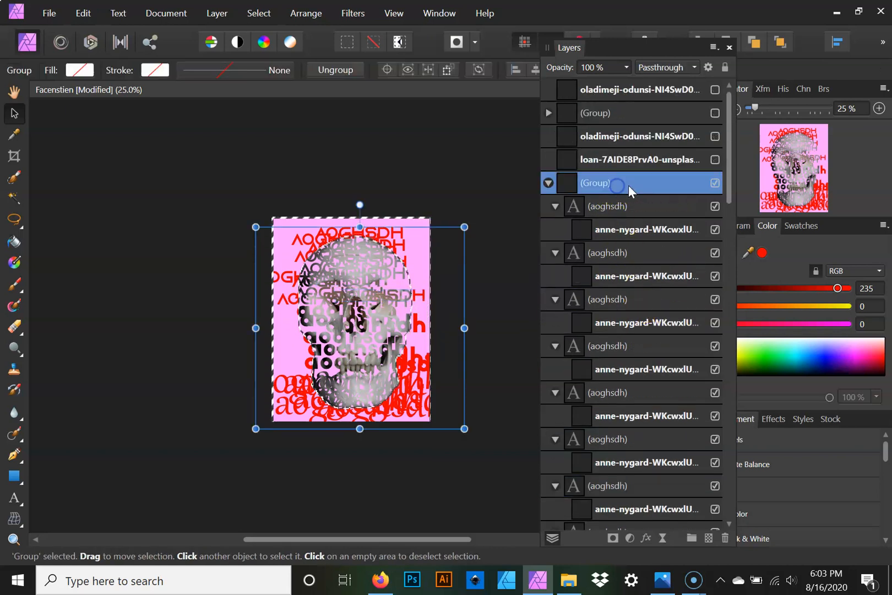
left_click_drag(367, 272, 375, 311)
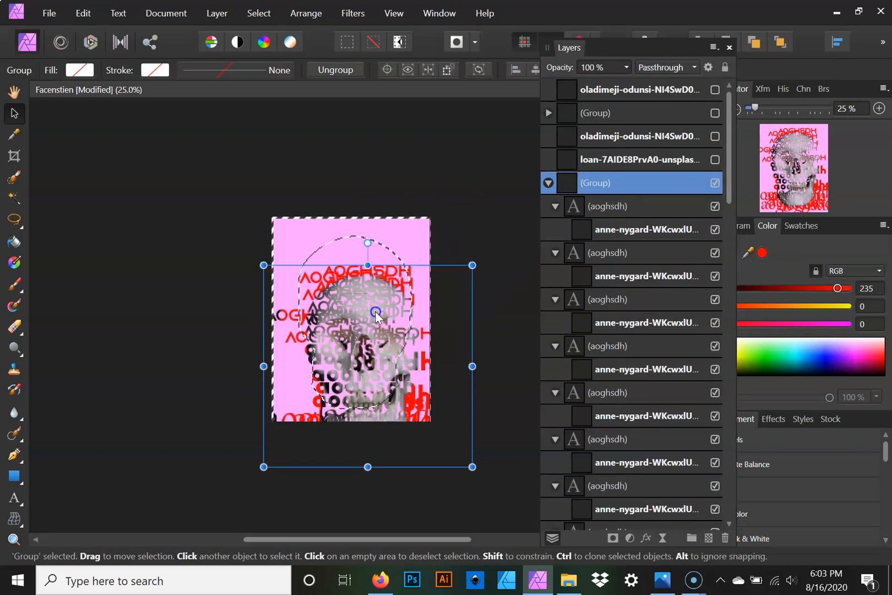
key("ctrl+z")
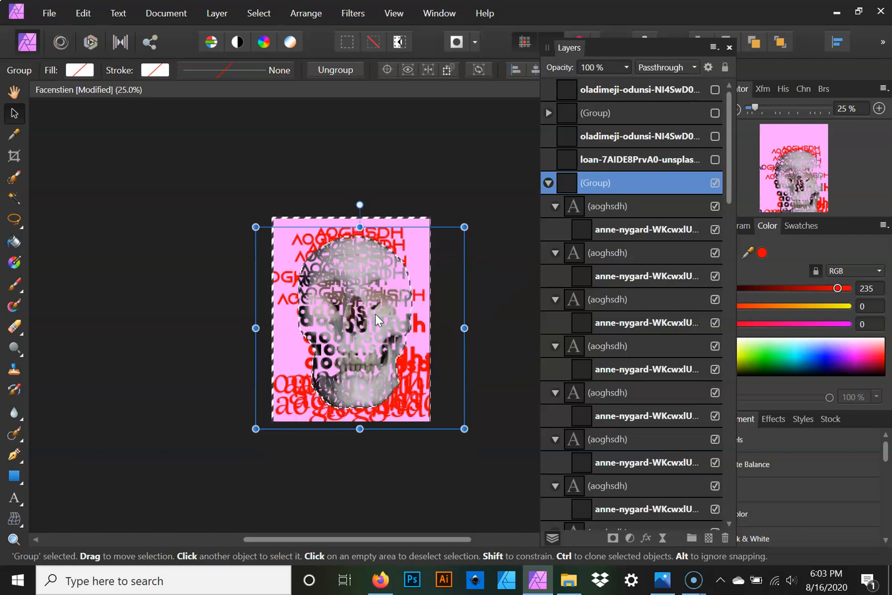
- Deselect the group and the skull-shaped pixel selection, and collapse the text group in the layer list
left_click(499, 359)
key("ctrl+d")
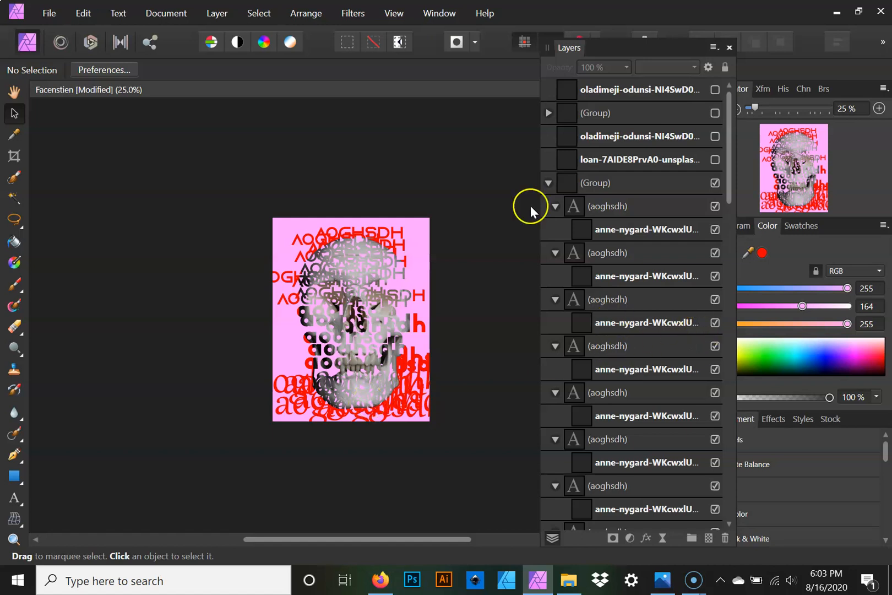
left_click(549, 182)
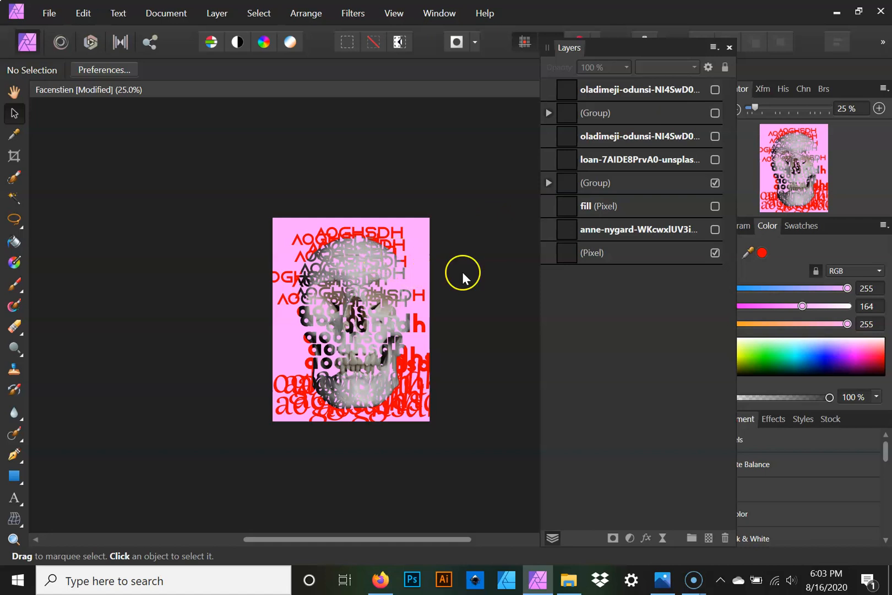
- Try rasterizing the text-filled skull group into a single pixel layer, and undo the rasterization
left_click(619, 186)
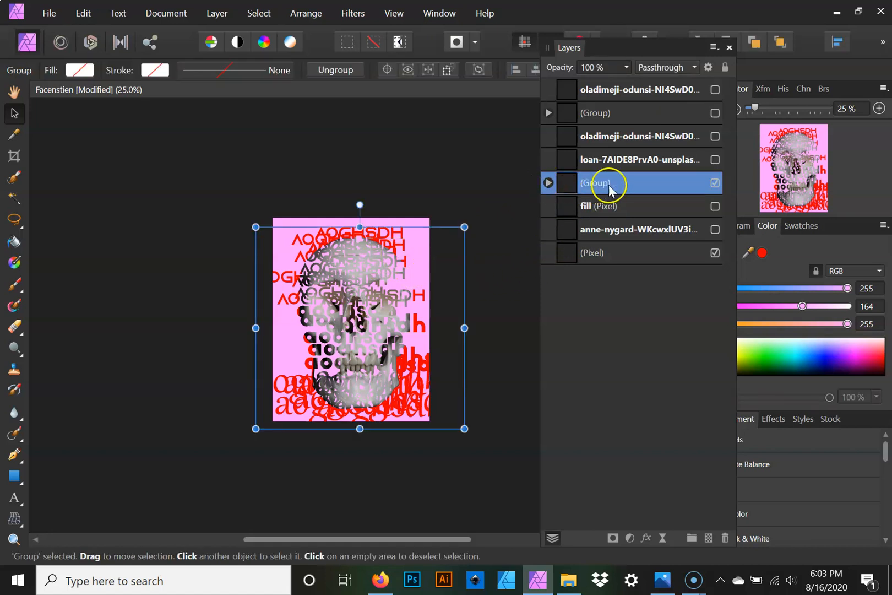
right_click(654, 182)
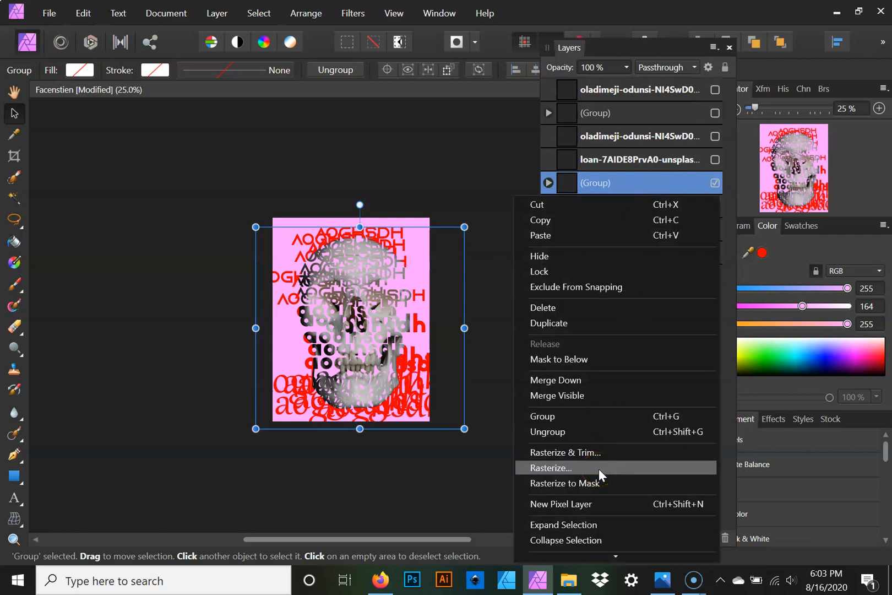
left_click(598, 468)
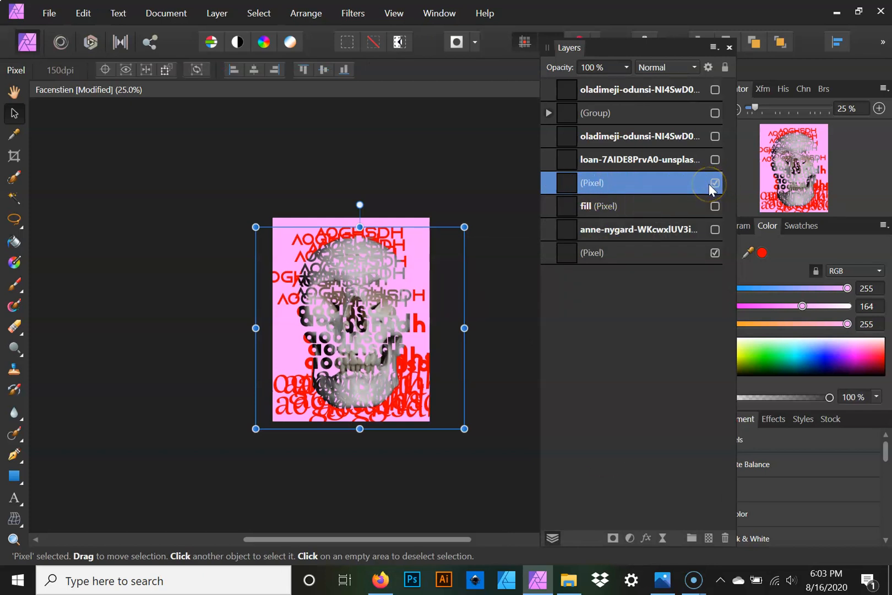
key("ctrl+z")
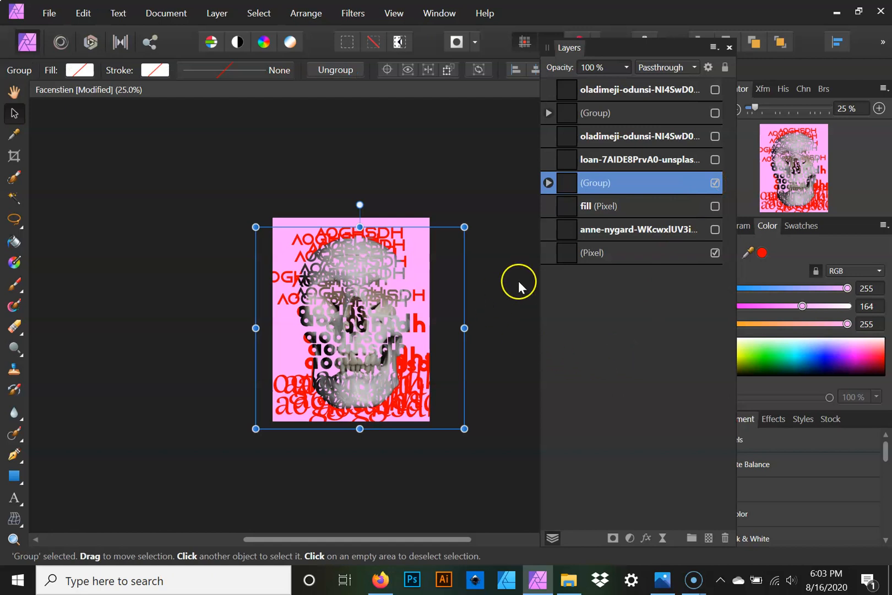
- Expand the text group and select the bold "aoghsdh" text layer that crosses the skull's nose and cheek
left_click(548, 185)
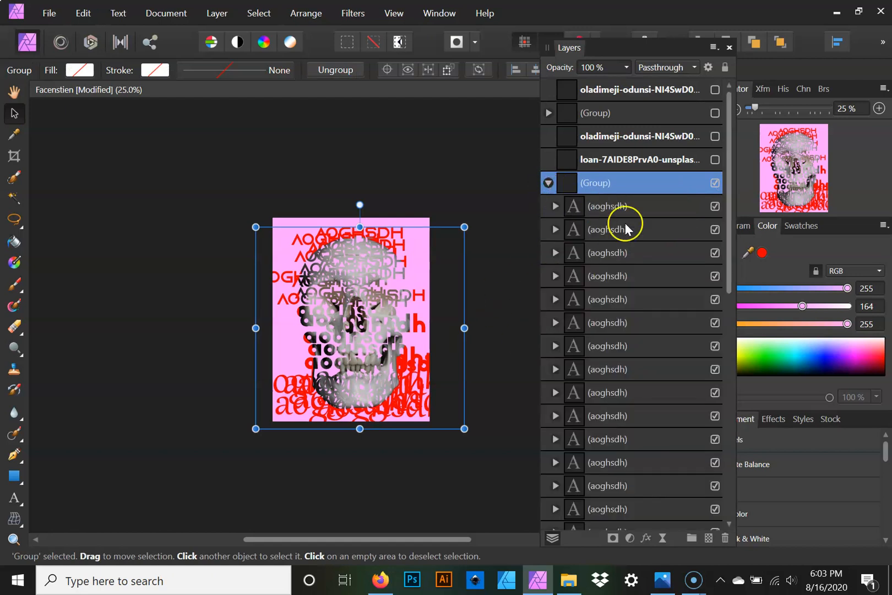
left_click(623, 261)
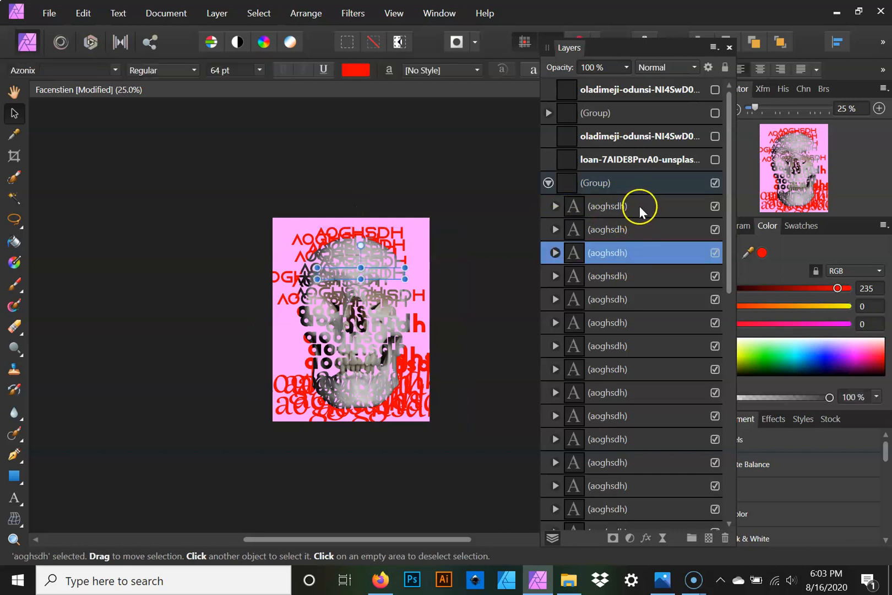
left_click(603, 322)
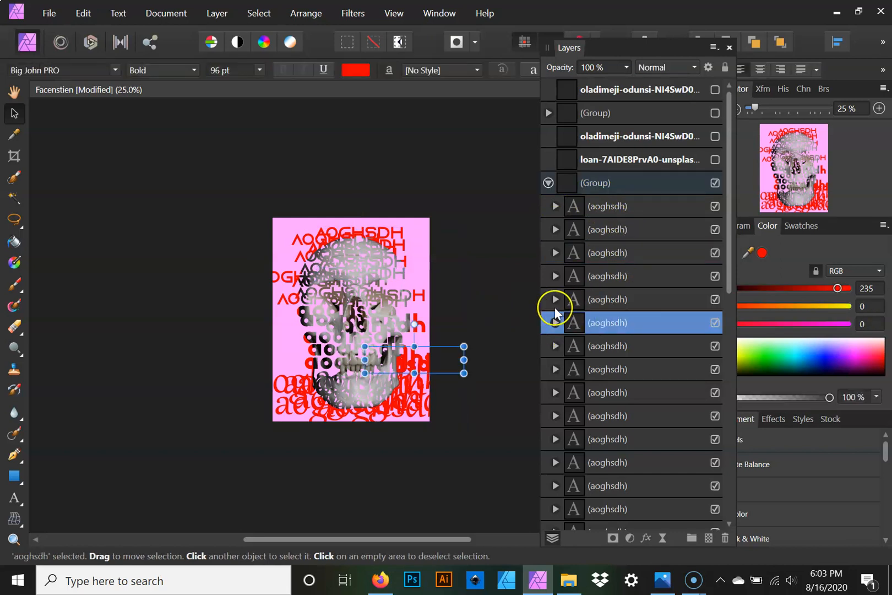
left_click(423, 324)
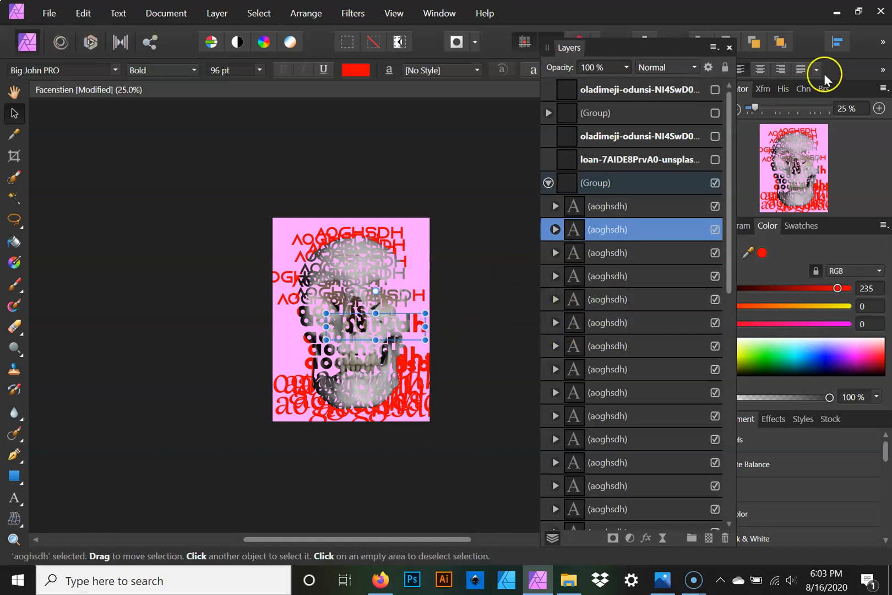
left_click(879, 107)
left_click(878, 107)
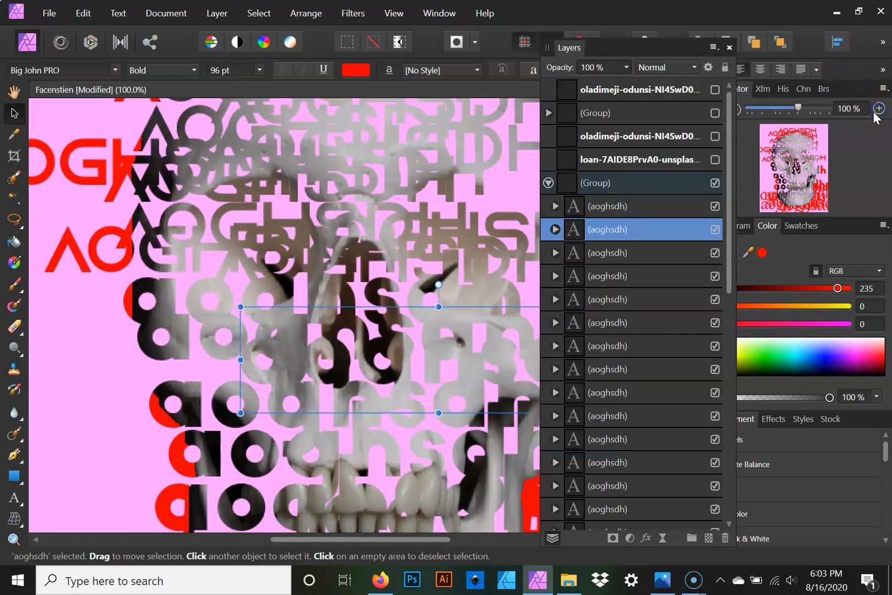
left_click_drag(466, 310, 214, 264)
mouse_move(369, 294)
left_mouse_down()
mouse_move(387, 284)
mouse_move(385, 294)
mouse_move(366, 297)
left_mouse_up()
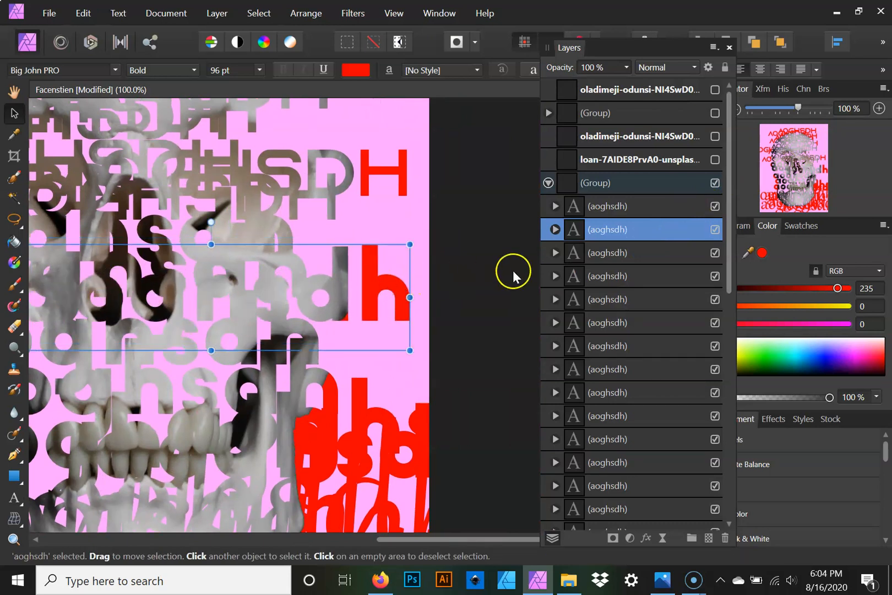
- Try rasterizing the selected "aoghsdh" text layer with its clipped skull photo, and undo the rasterization
right_click(614, 232)
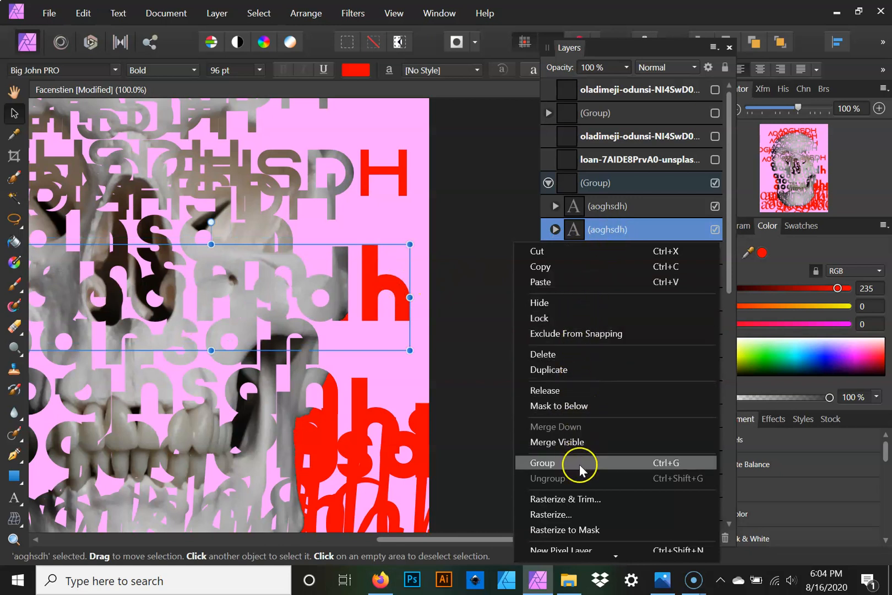
left_click(581, 514)
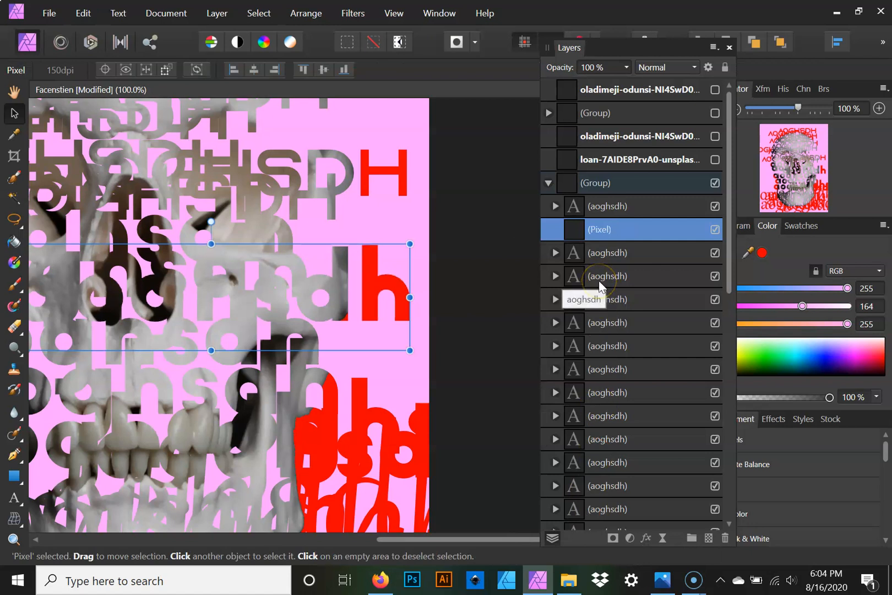
key("ctrl+z")
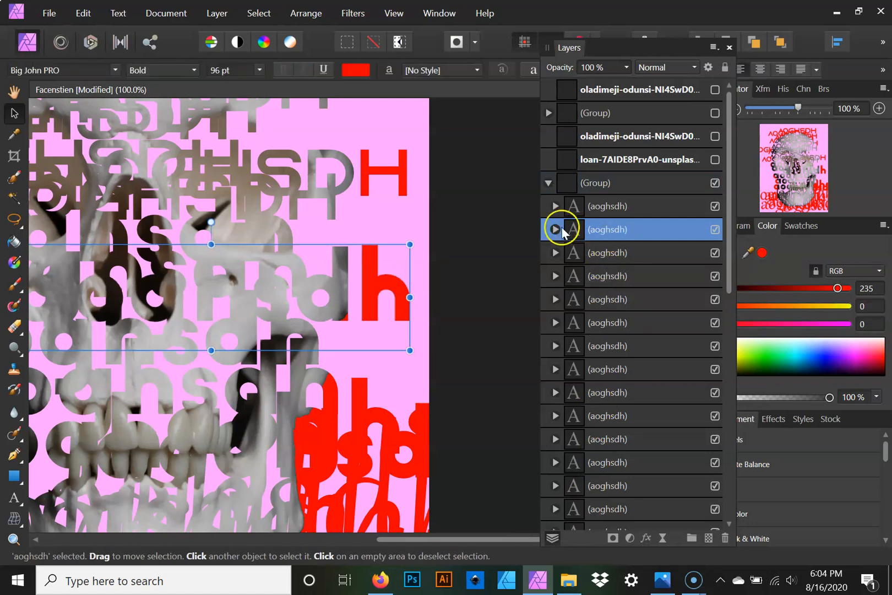
- Release the skull photo from the "aoghsdh" text to the layer below it, and rasterize the text alone
left_click_drag(629, 249, 629, 267)
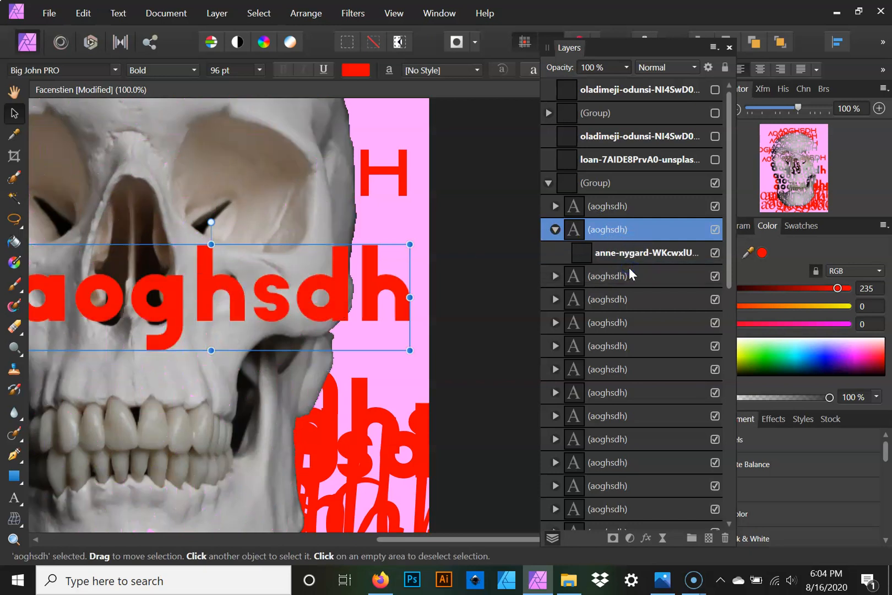
right_click(621, 229)
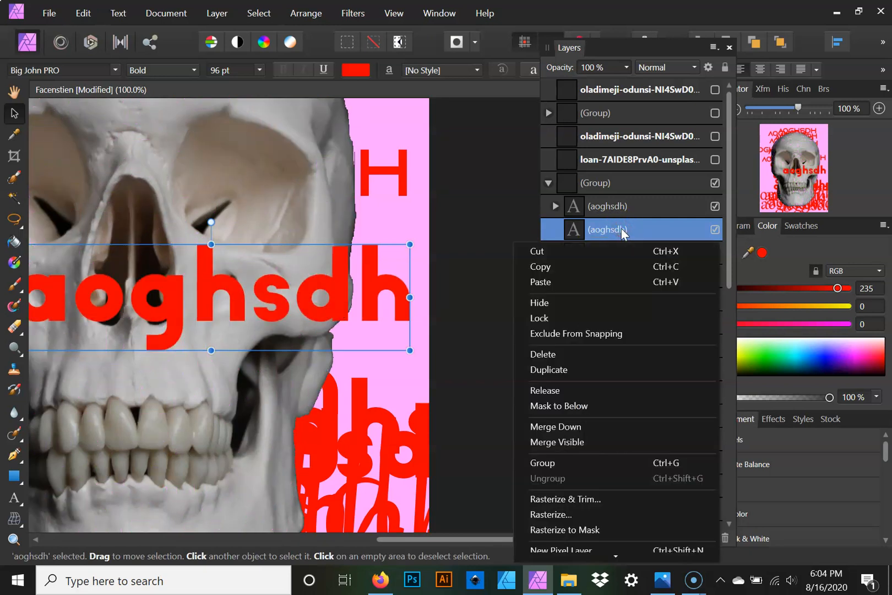
left_click(577, 512)
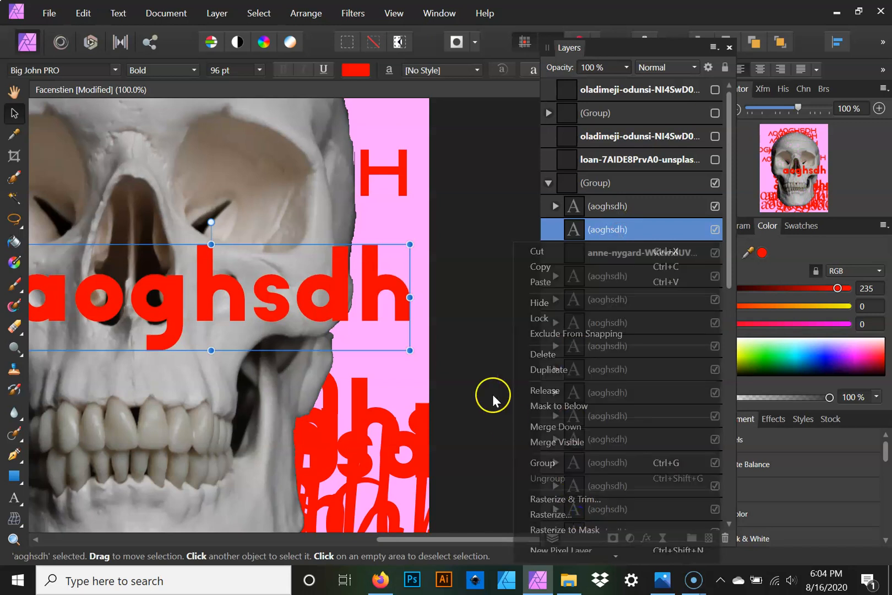
- Flood-select the area outside the skull at 32% tolerance on the photo layer, and delete that part of the rasterized text
left_click(644, 253)
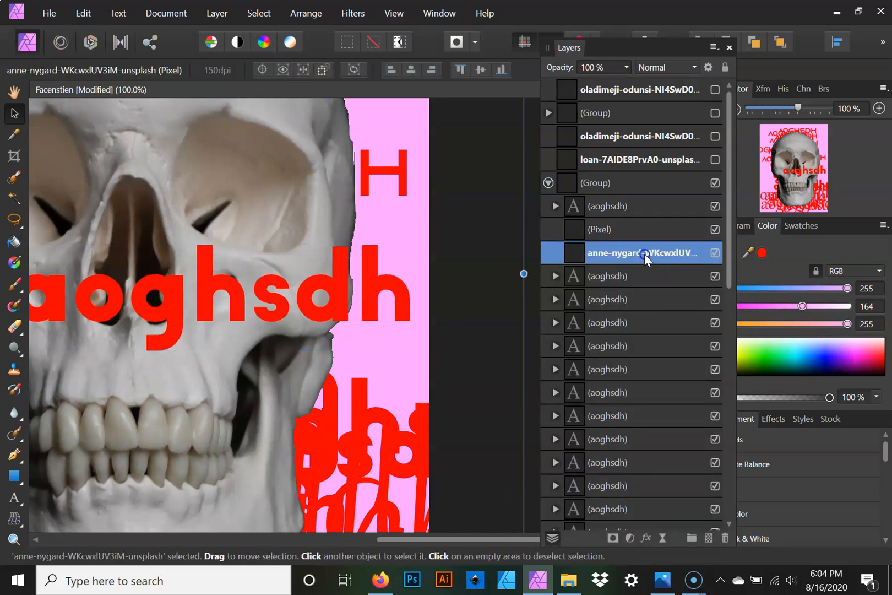
left_click(14, 197)
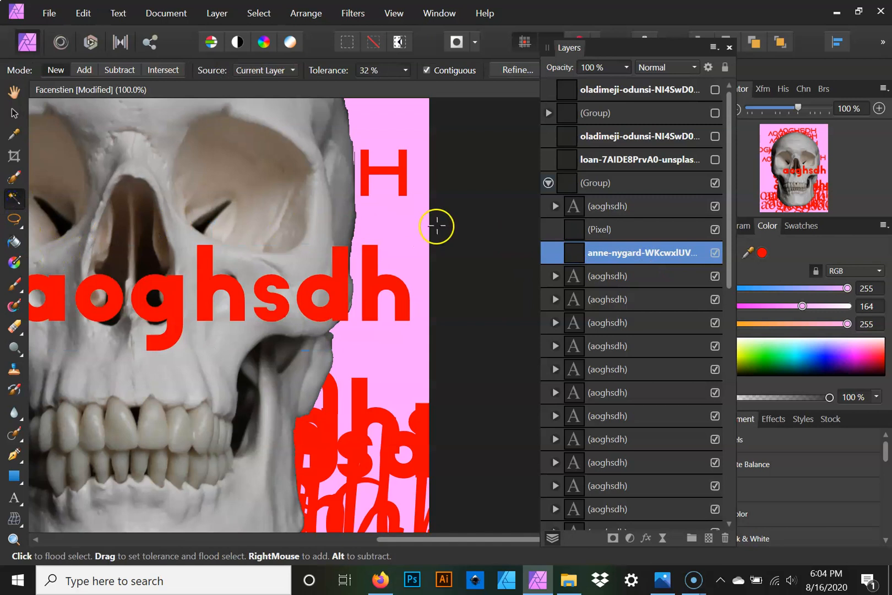
left_click(402, 222)
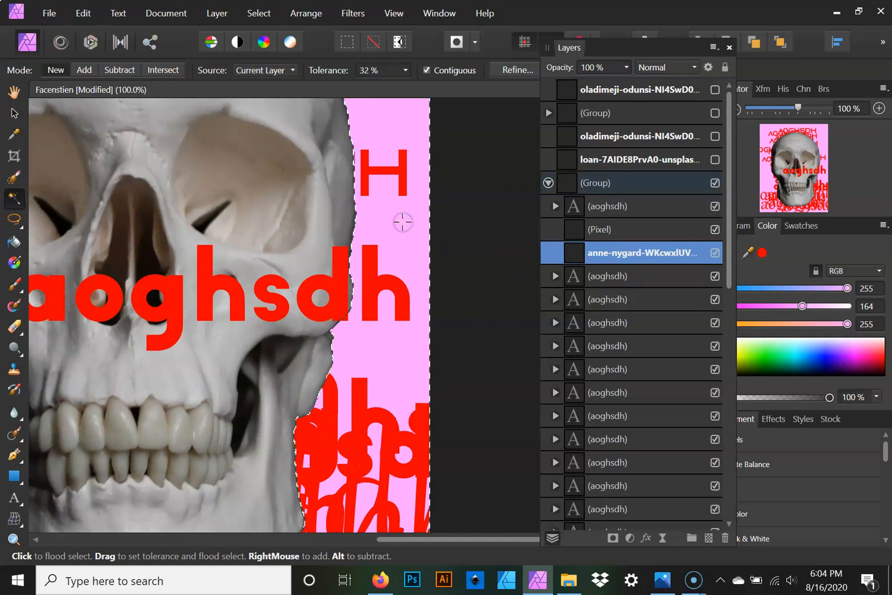
left_click(622, 231)
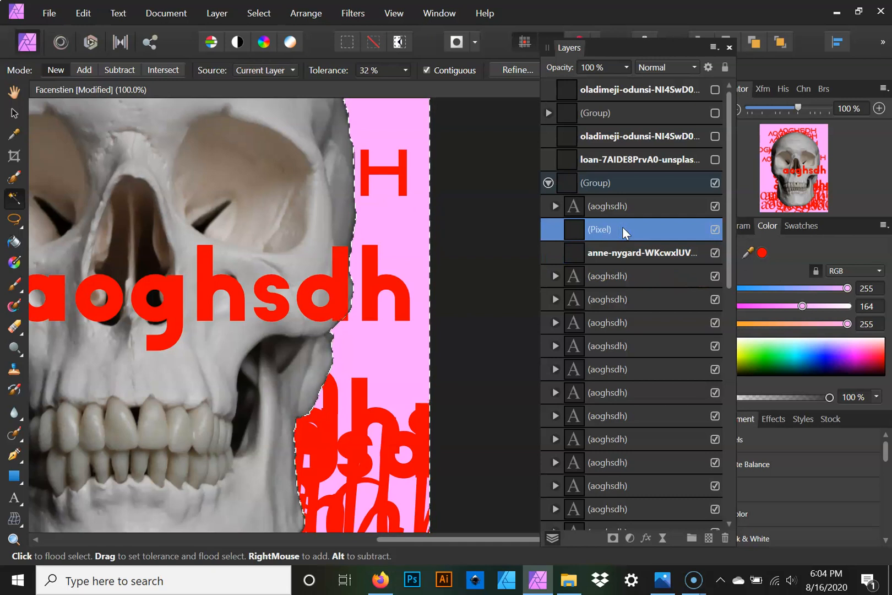
left_click(739, 110)
left_click(739, 109)
left_click_drag(408, 219, 462, 249)
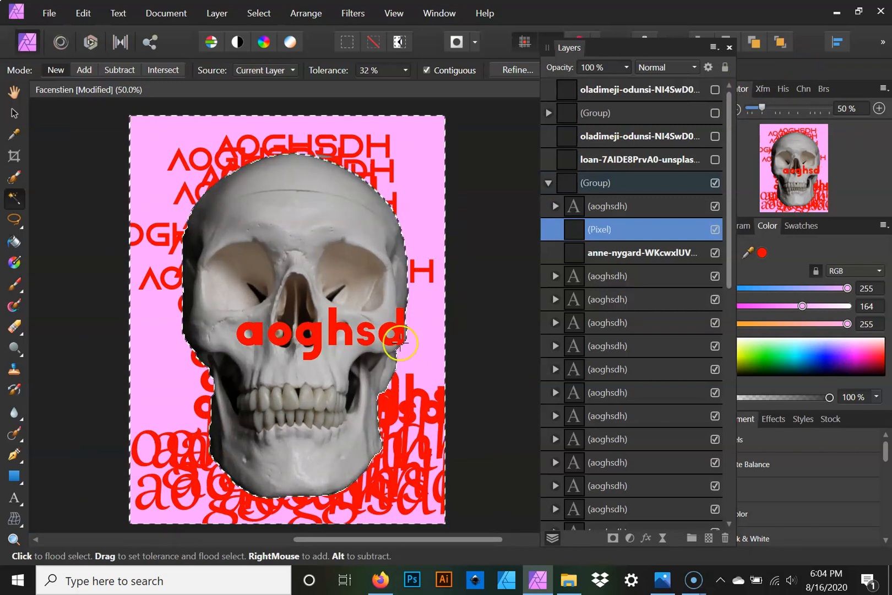
- Try clipping the skull photo and the rasterized text into each other, and undo these attempts together with the text deletion
left_click(14, 112)
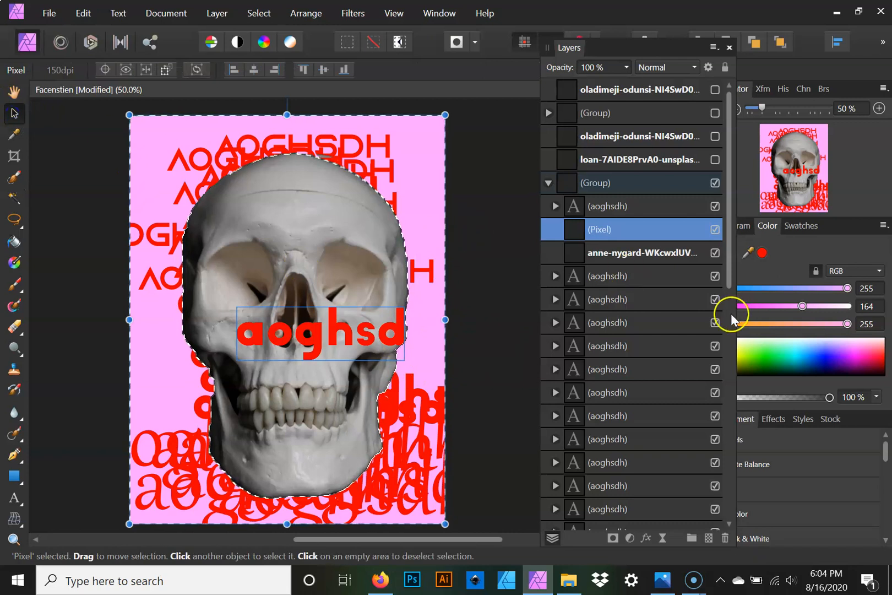
left_click(642, 254)
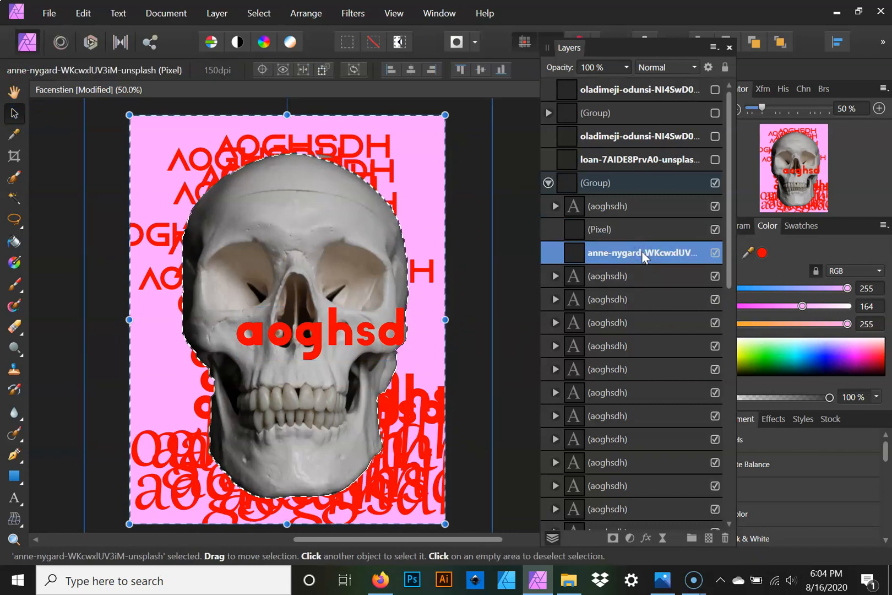
left_click_drag(642, 254, 621, 253)
key("ctrl+z")
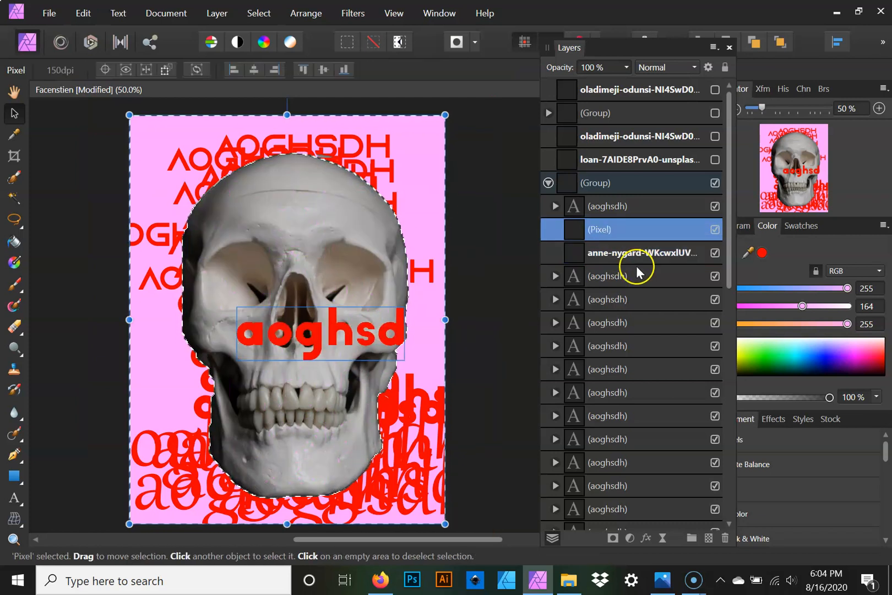
left_click(627, 248)
left_click(618, 232)
left_click_drag(620, 230, 620, 253)
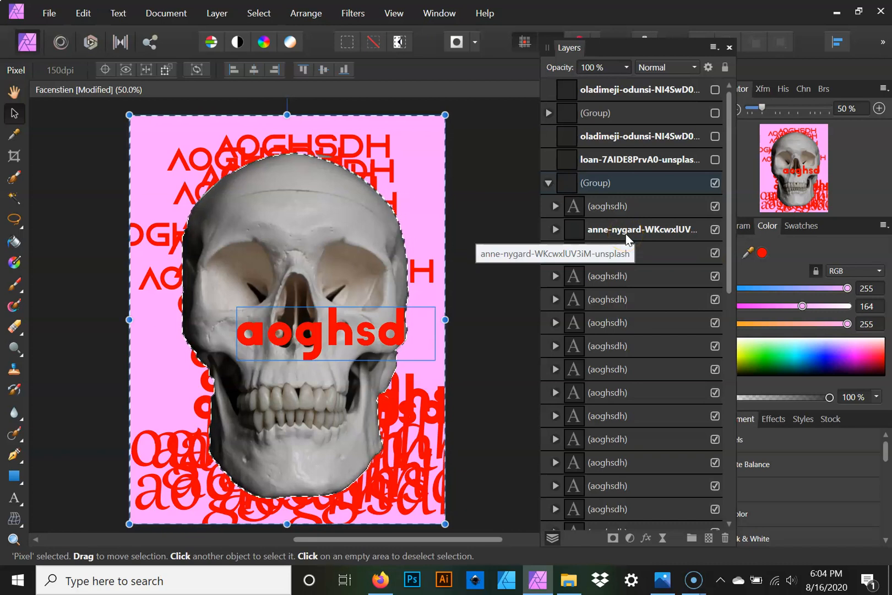
key("ctrl+z")
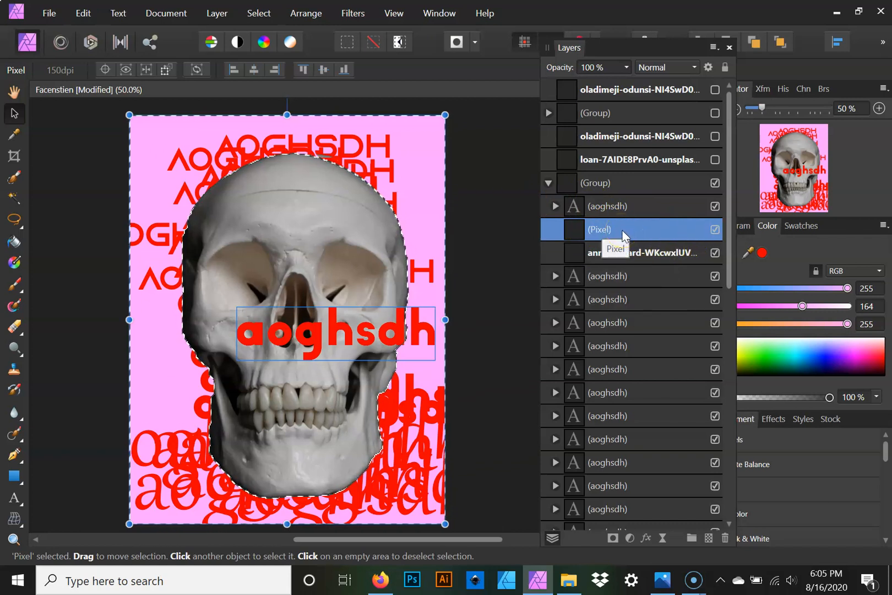
- Deselect the pixels around the skull and clip the skull photo inside the rasterized text layer
mouse_move(622, 235)
left_mouse_down()
mouse_move(621, 125)
mouse_move(616, 230)
left_mouse_up()
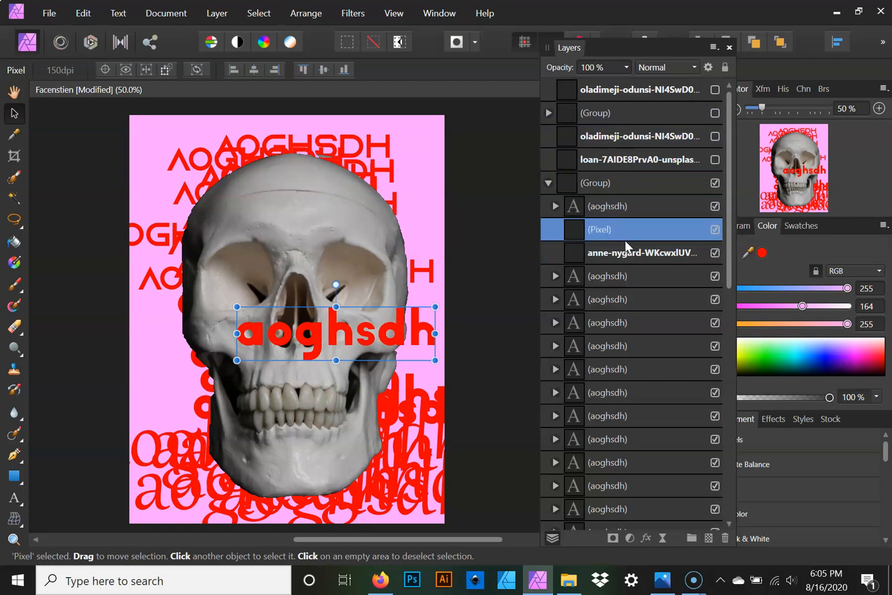
left_click(628, 253)
mouse_move(620, 256)
left_mouse_down()
mouse_move(623, 201)
mouse_move(621, 237)
left_mouse_up()
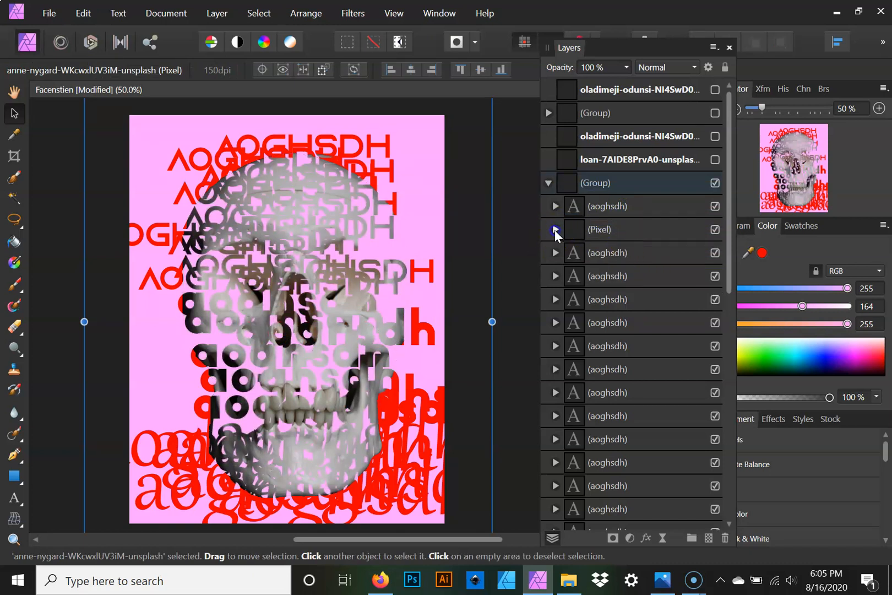
- Duplicate the clipped skull photo, move the copy above the upper hidden group, and collapse the text group
right_click(640, 253)
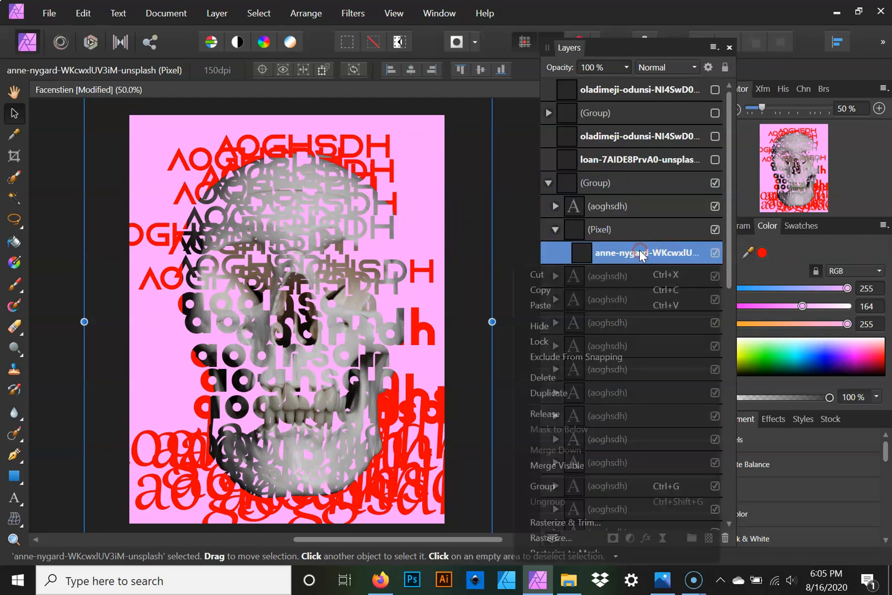
left_click(625, 393)
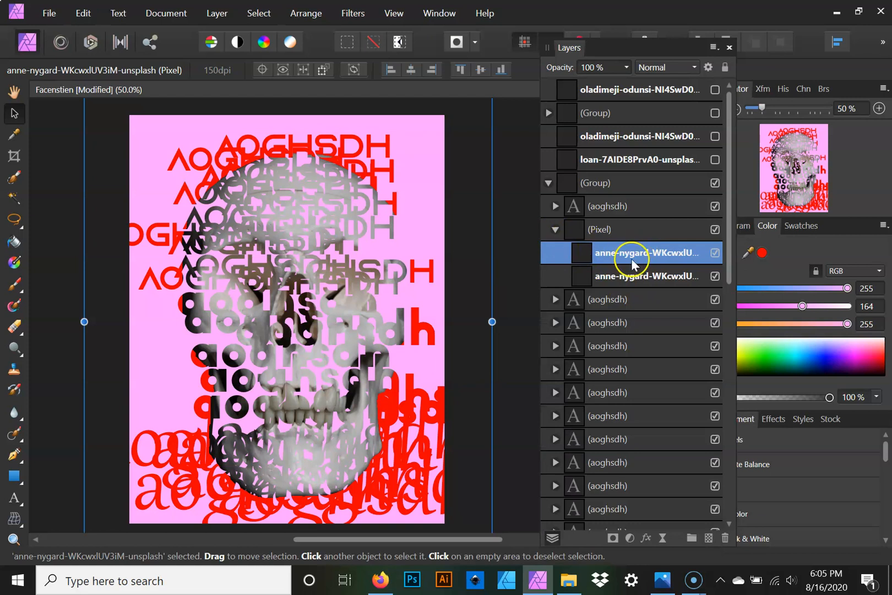
left_click_drag(630, 252, 618, 104)
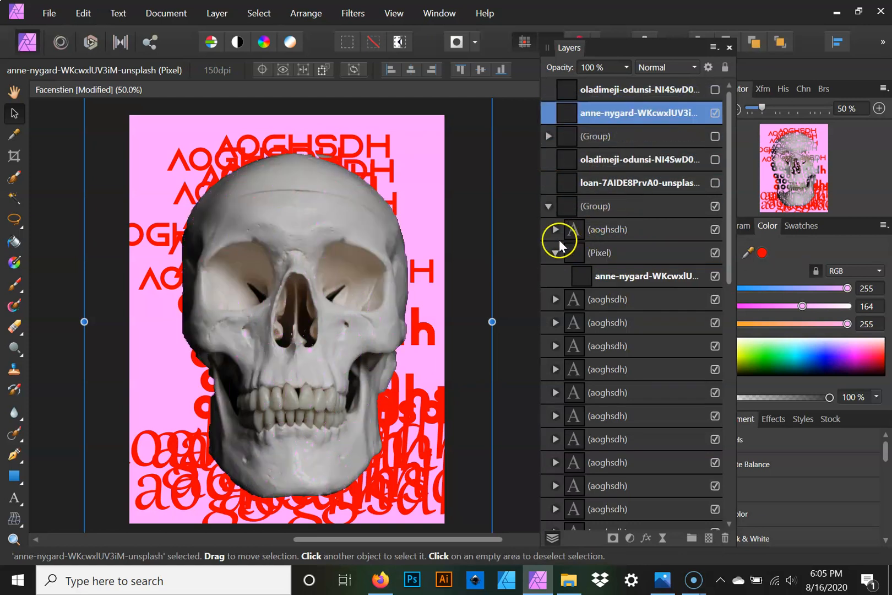
left_click(556, 253)
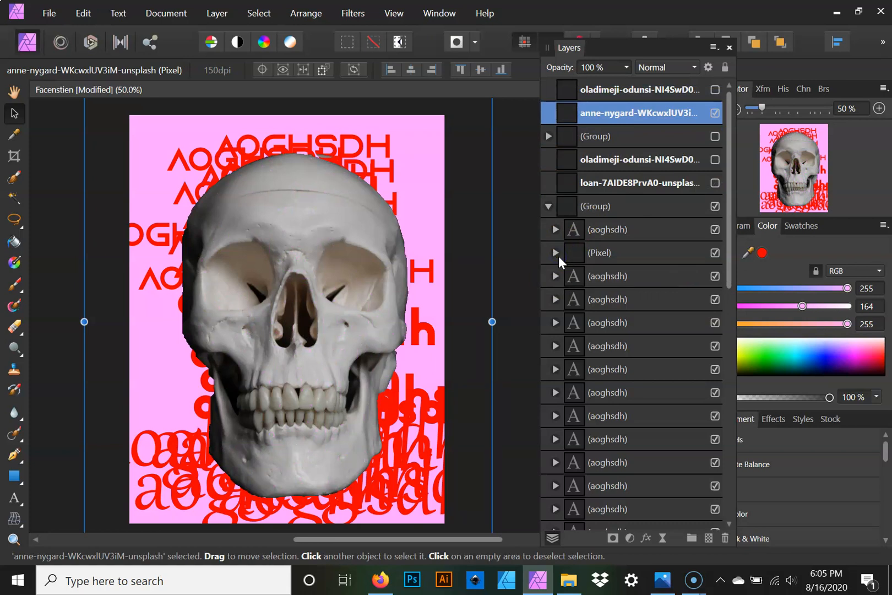
left_click(549, 208)
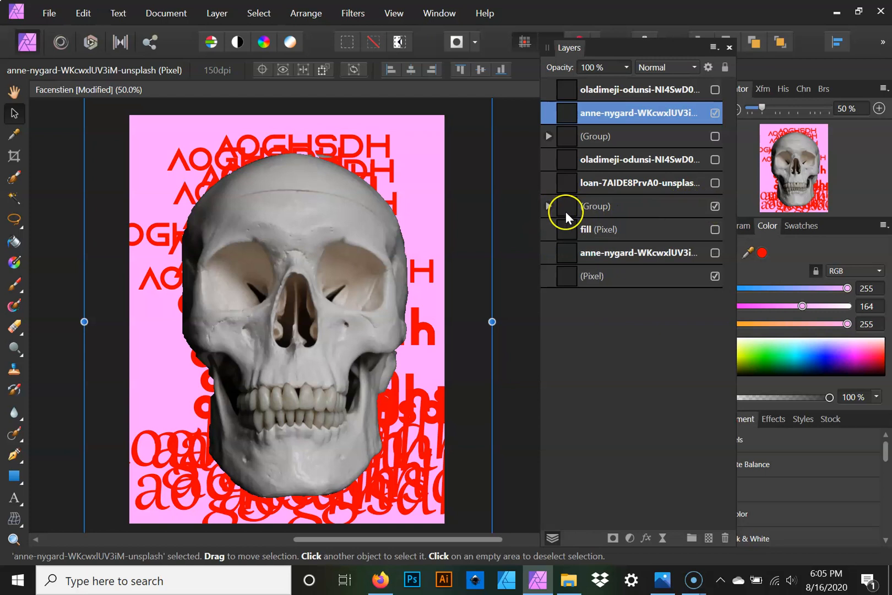
- Hide the skull-filled text group and show the plain red text group below the skull copy
left_click(714, 206)
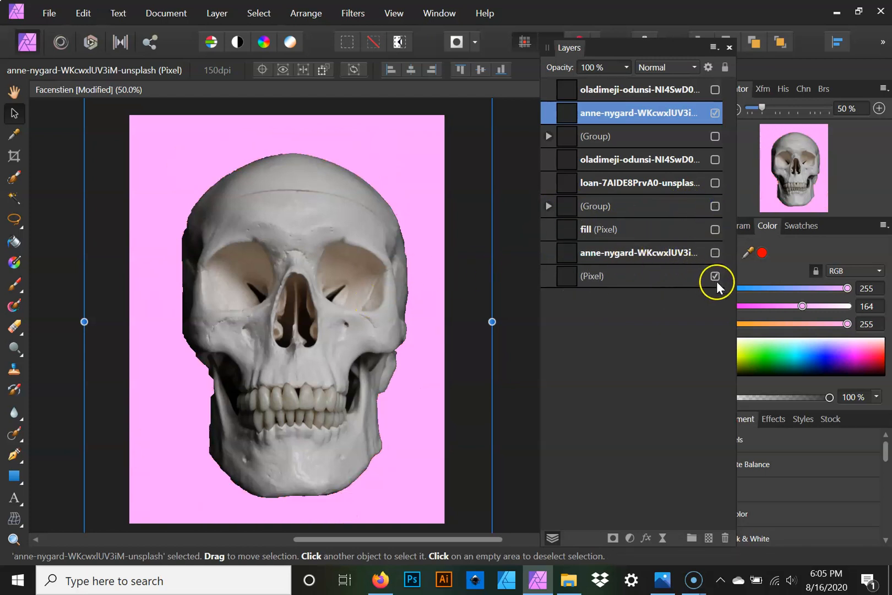
left_click(637, 136)
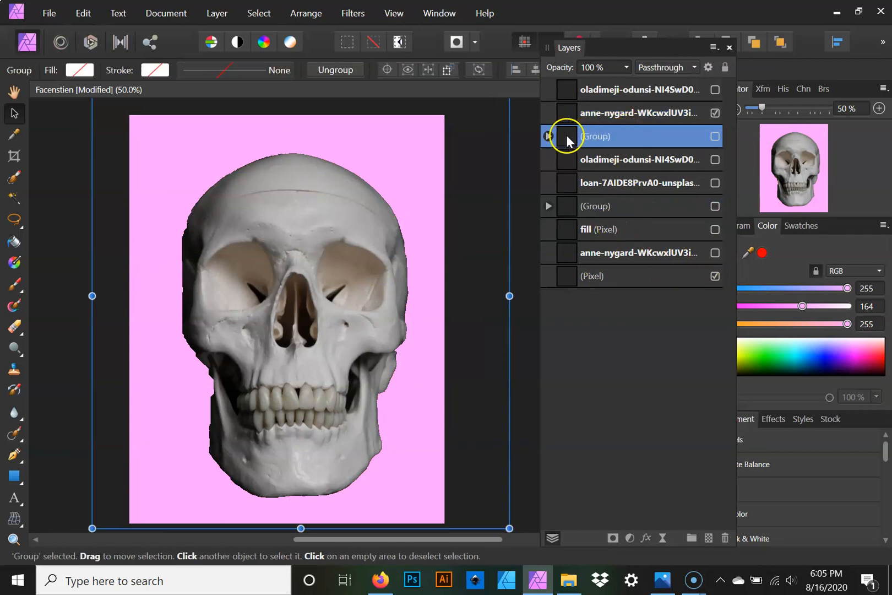
left_click(715, 136)
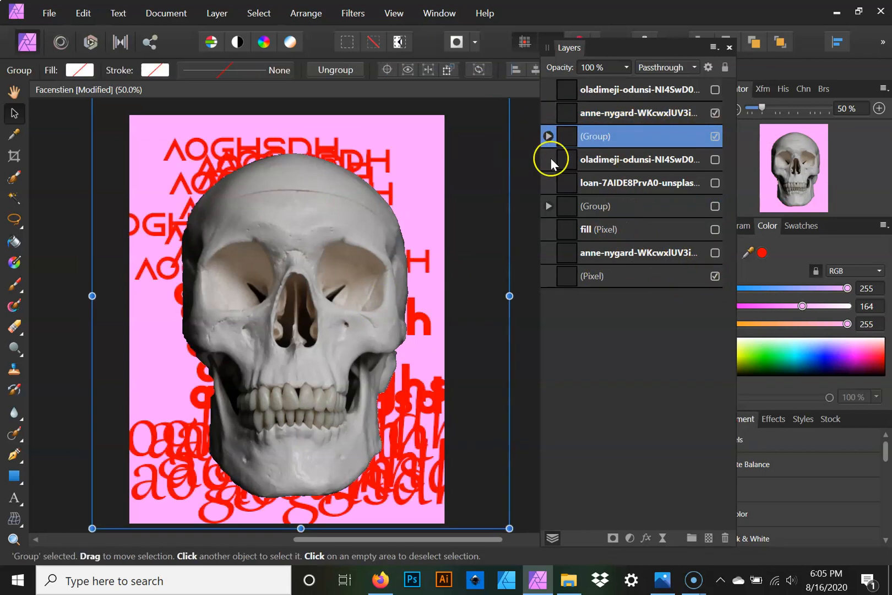
- Clip the plain red text group inside the skull photo copy and expand the photo layer to show it
left_click_drag(621, 139, 628, 120)
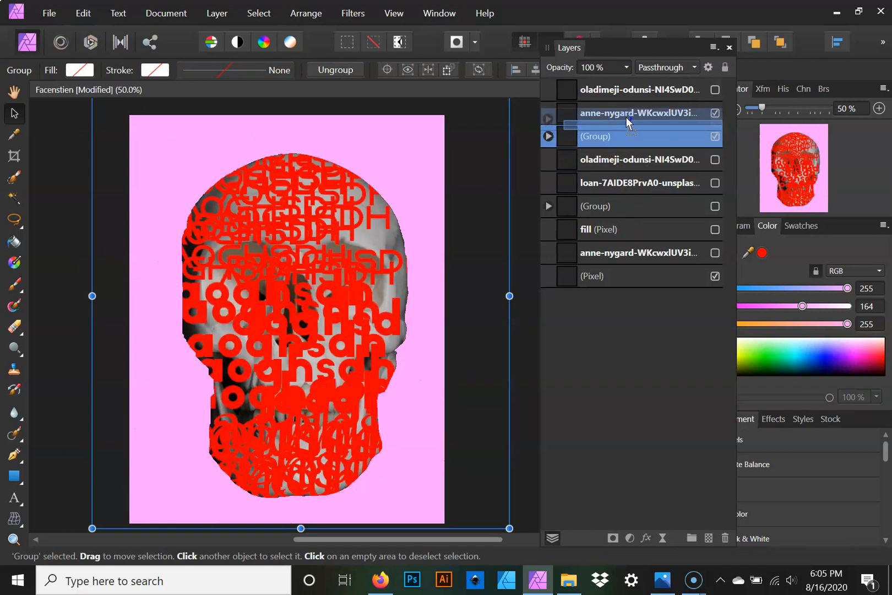
left_click_drag(626, 117, 626, 117)
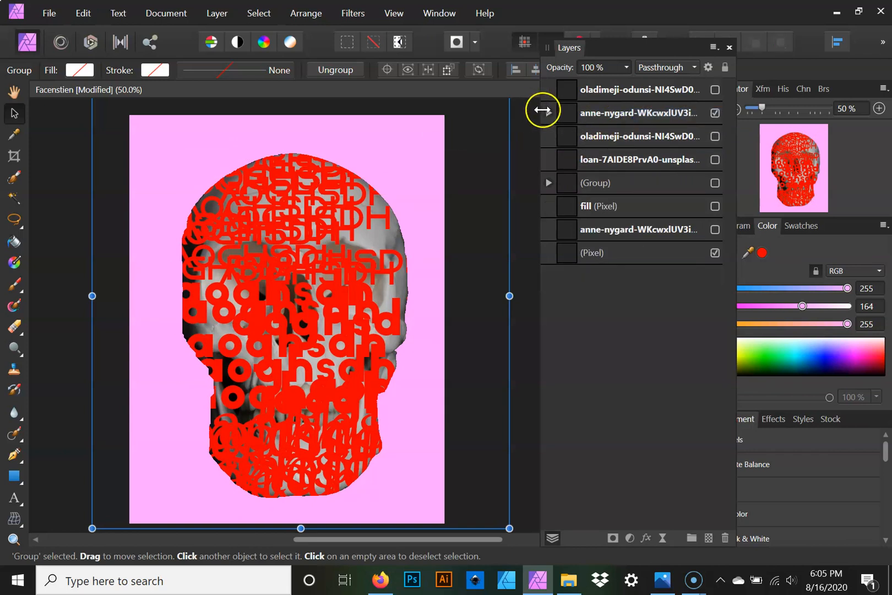
left_click(548, 113)
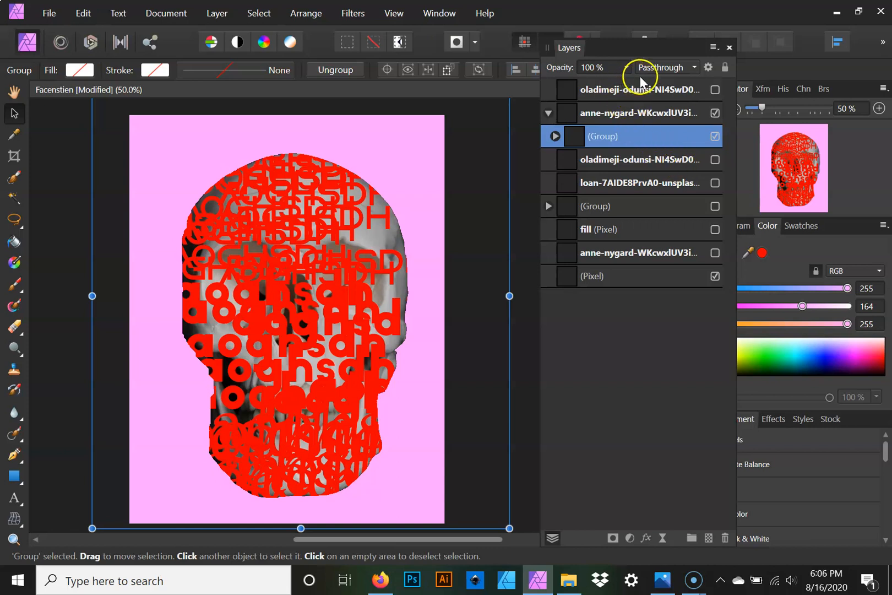
- Set the clipped text group's blend mode to Difference, and dock the floating Layers panel beside Adjustment
left_click(676, 68)
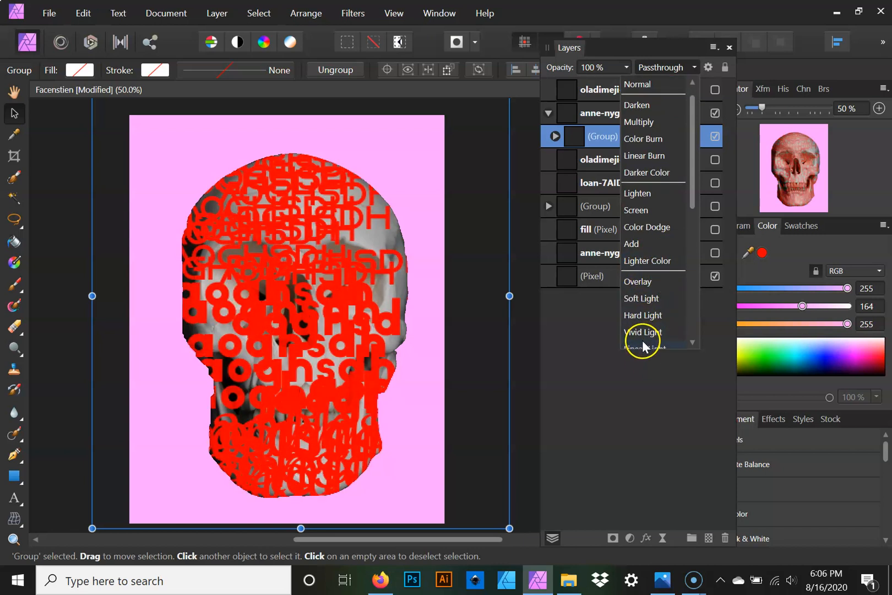
scroll(647, 342, "down", 3)
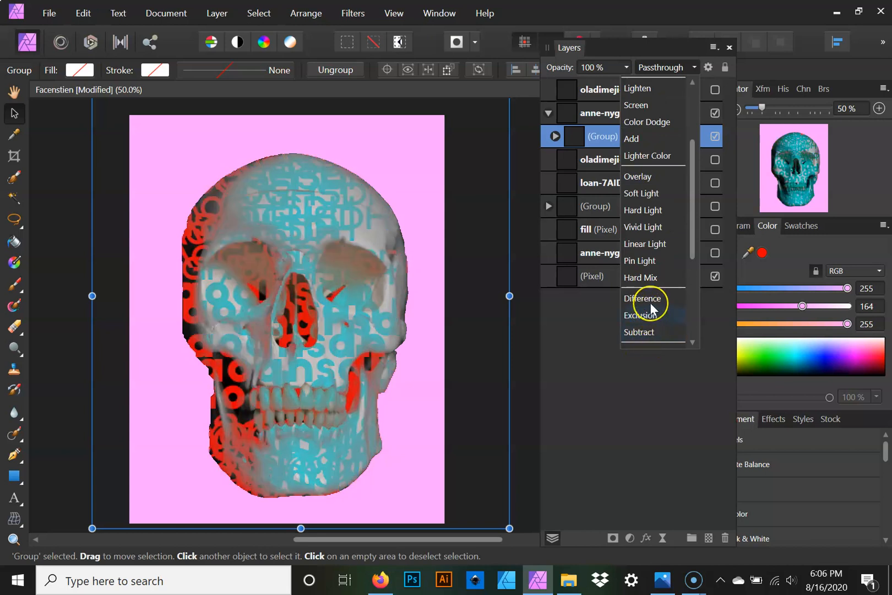
left_click(650, 303)
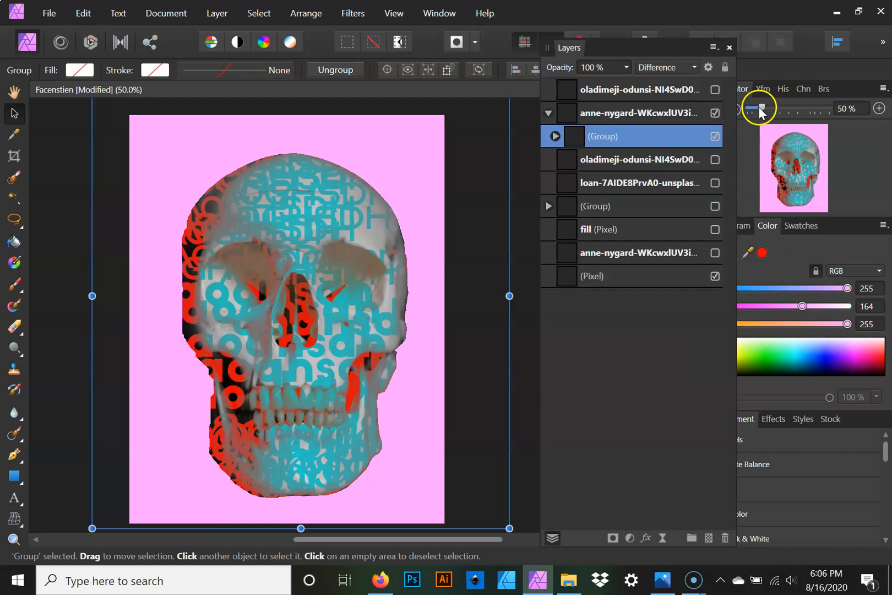
left_click_drag(567, 49, 720, 414)
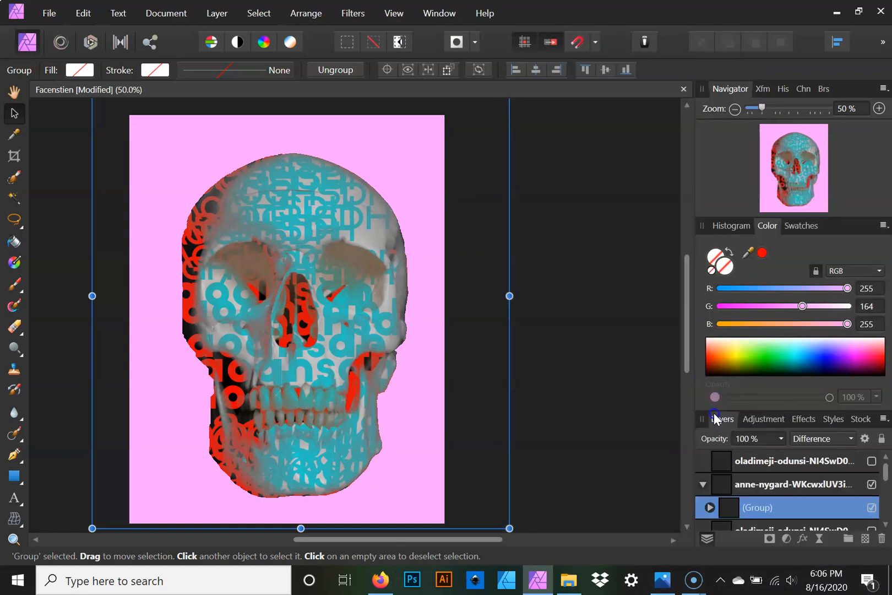